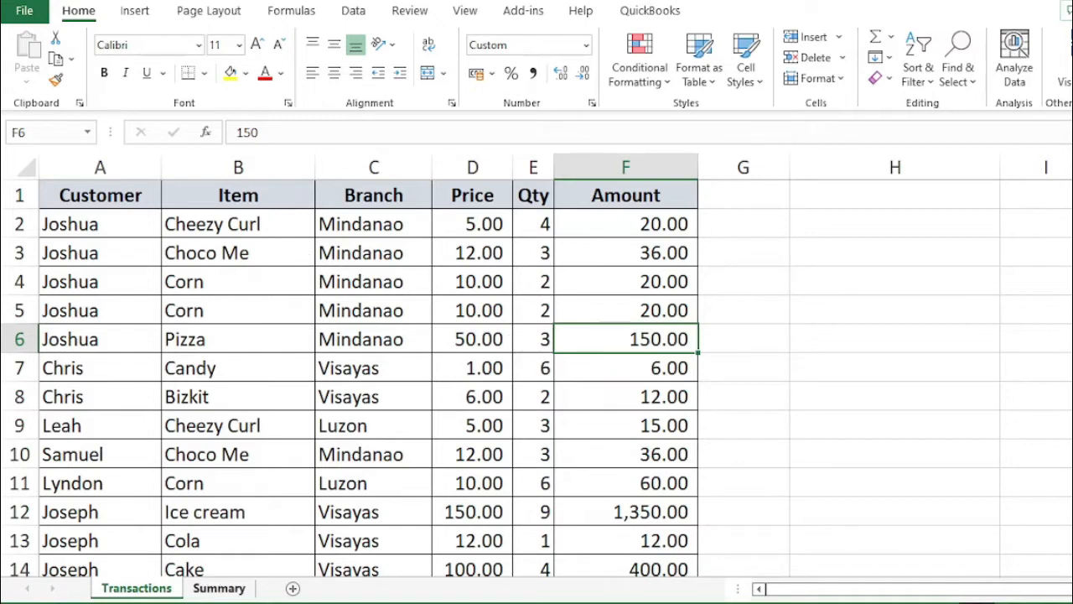
# Review the customer and item tables on the Summary sheet and return to the Transactions sheet
pyautogui.click(219, 590)
pyautogui.scroll(5, 223, 352)
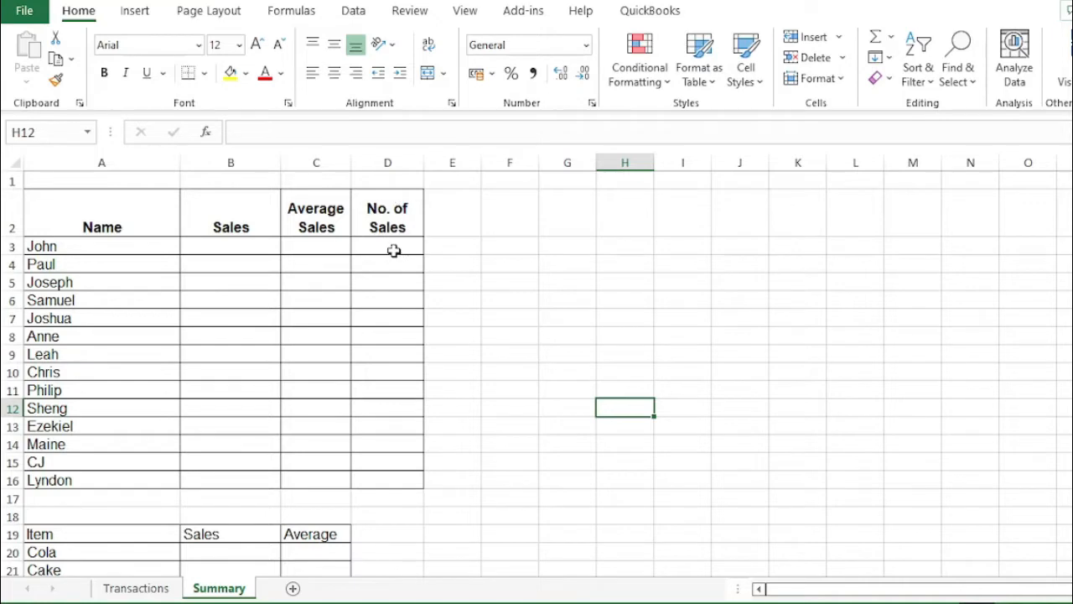
pyautogui.scroll(-3, 393, 250)
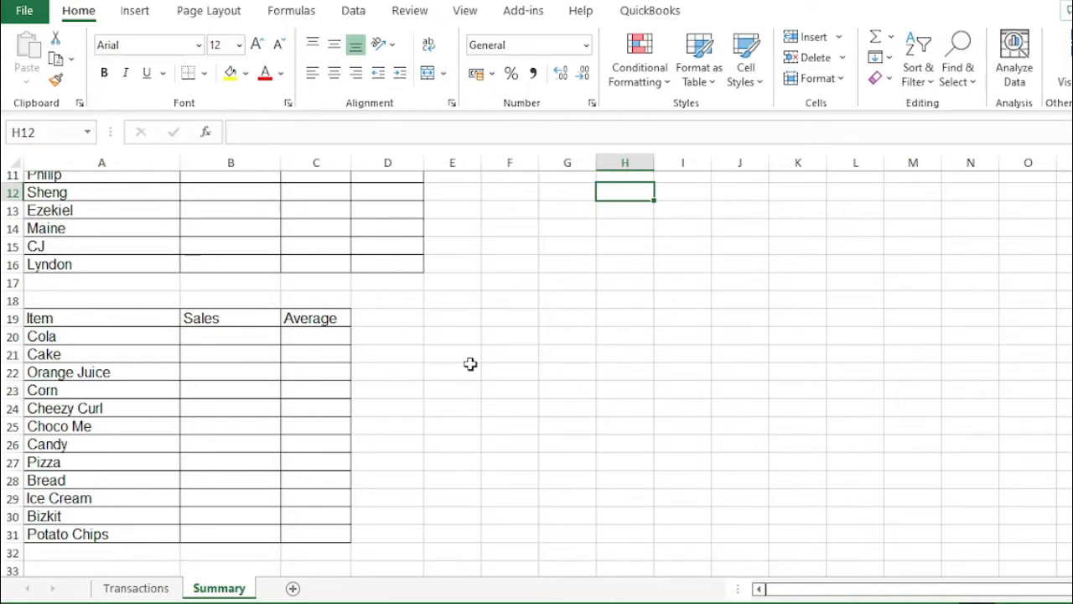
pyautogui.click(136, 588)
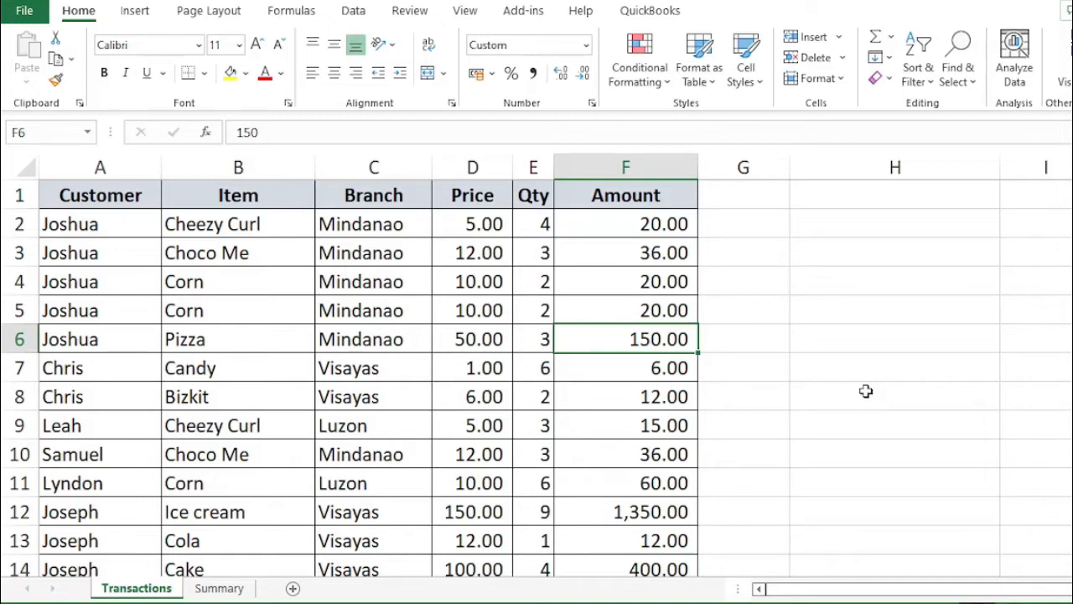
# Examine the individual values in the Amount column of the Transactions sheet, looking for sales above 100
pyautogui.press('Down')
pyautogui.press('Down')
pyautogui.press('Down')
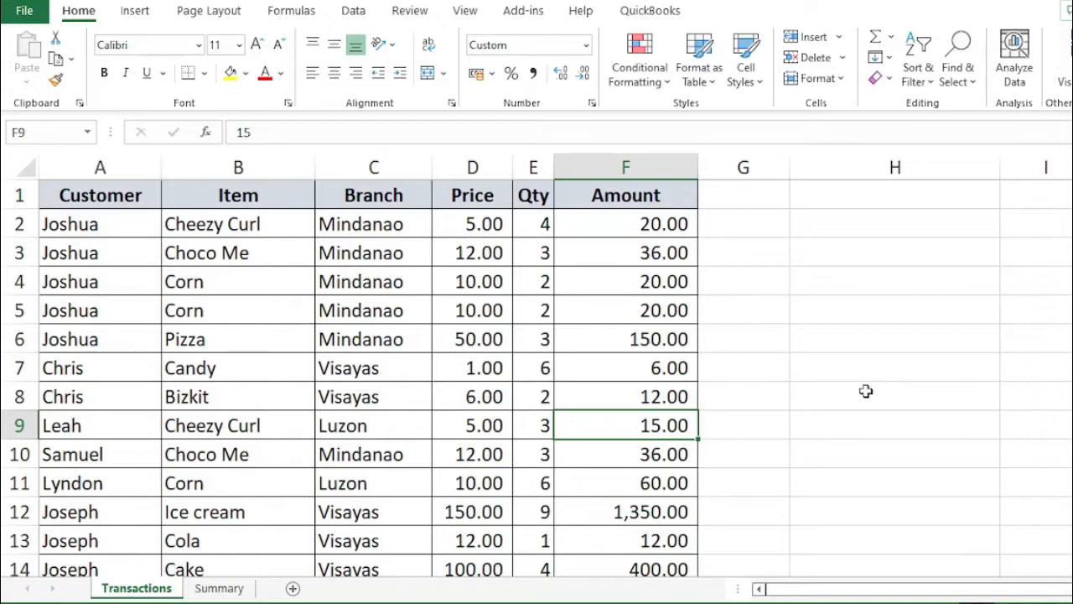
pyautogui.press('Up')
pyautogui.press('Up')
pyautogui.press('Up')
pyautogui.press('Up')
pyautogui.press('Up')
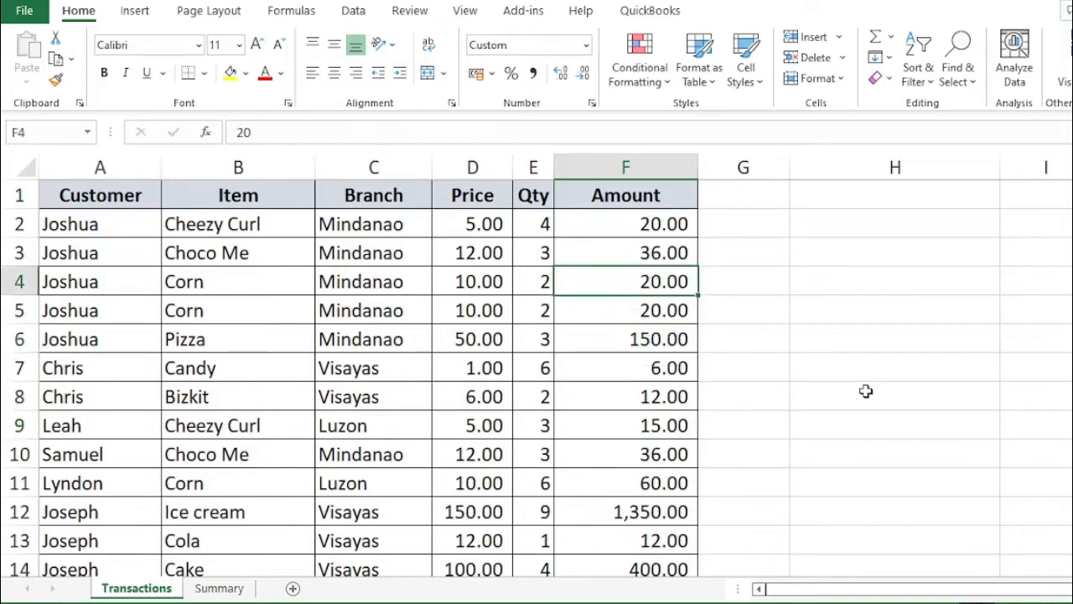
pyautogui.press('Down')
pyautogui.press('Down')
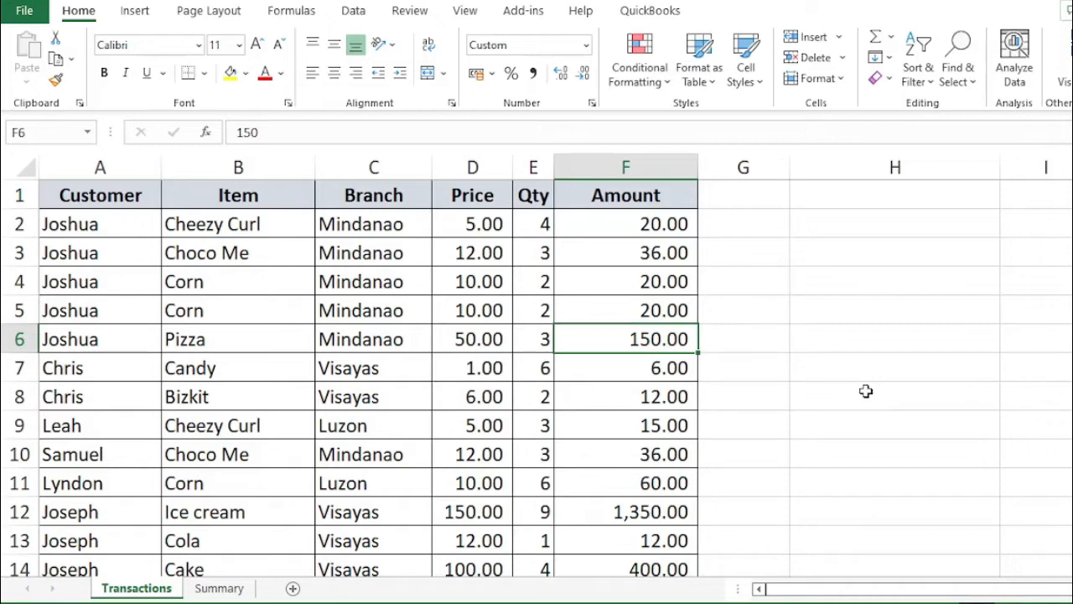
pyautogui.press('Down')
pyautogui.press('Down')
pyautogui.press('Down')
pyautogui.press('Down')
pyautogui.press('Down')
pyautogui.press('Down')
pyautogui.press('Down')
pyautogui.press('Down')
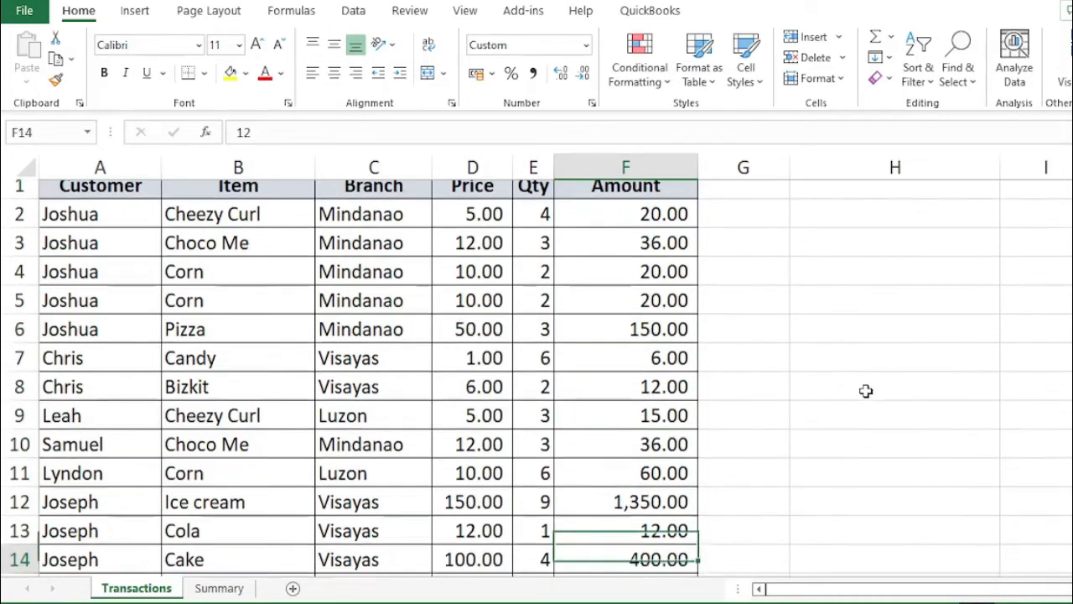
pyautogui.press('Down')
pyautogui.press('Down')
pyautogui.press('Down')
pyautogui.press('Down')
pyautogui.press('Down')
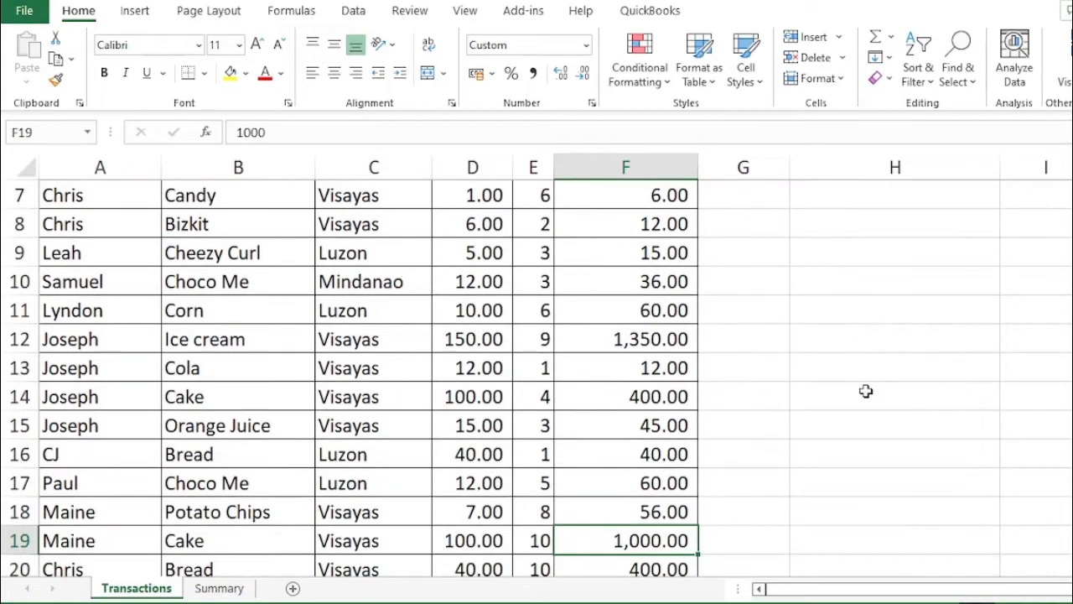
pyautogui.press('Down')
pyautogui.press('Up')
pyautogui.press('Up')
pyautogui.press('Up')
pyautogui.press('Up')
pyautogui.press('Up')
pyautogui.press('Up')
pyautogui.press('Up')
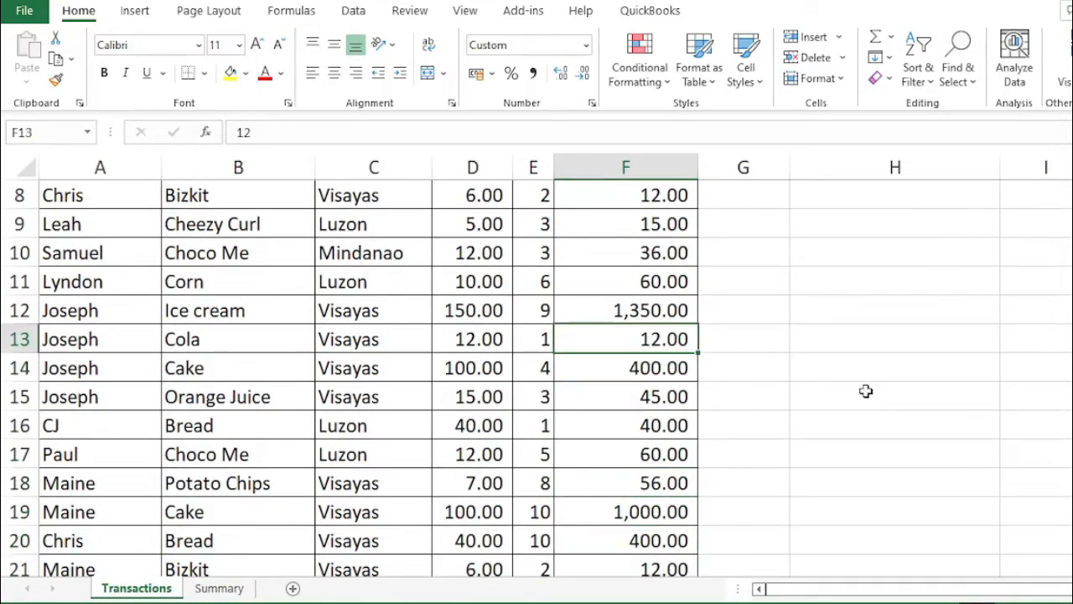
pyautogui.press('Up')
pyautogui.press('Up')
pyautogui.press('Up')
pyautogui.press('Up')
pyautogui.press('Up')
pyautogui.press('Up')
pyautogui.press('Up')
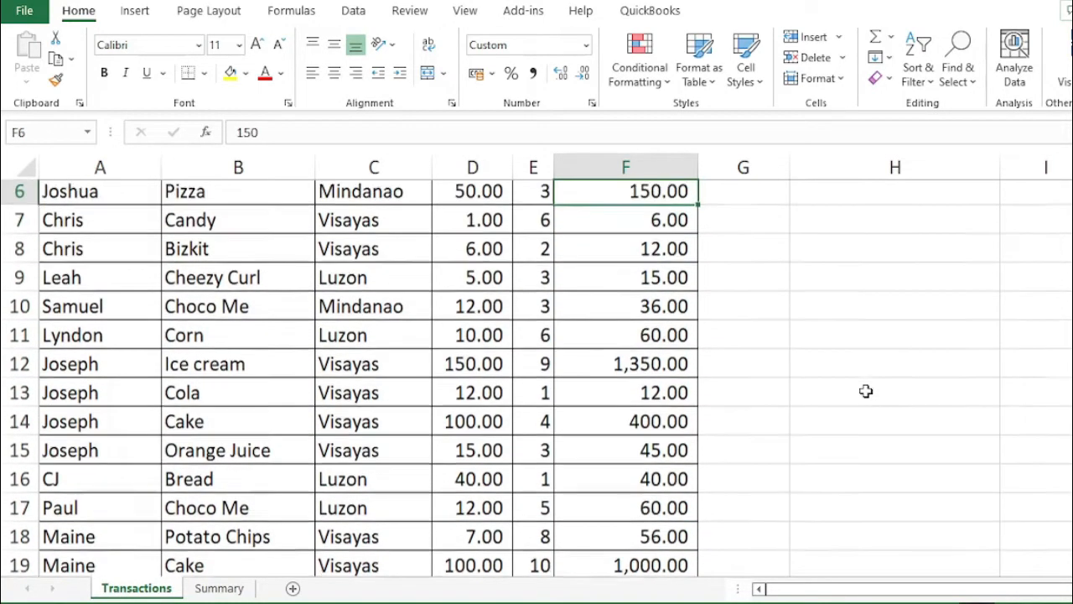
pyautogui.press('Up')
pyautogui.press('Up')
pyautogui.press('Up')
pyautogui.press('Up')
pyautogui.press('Up')
# Enter the label "Sales >100" in cell H2 of the Transactions sheet
pyautogui.press('Right')
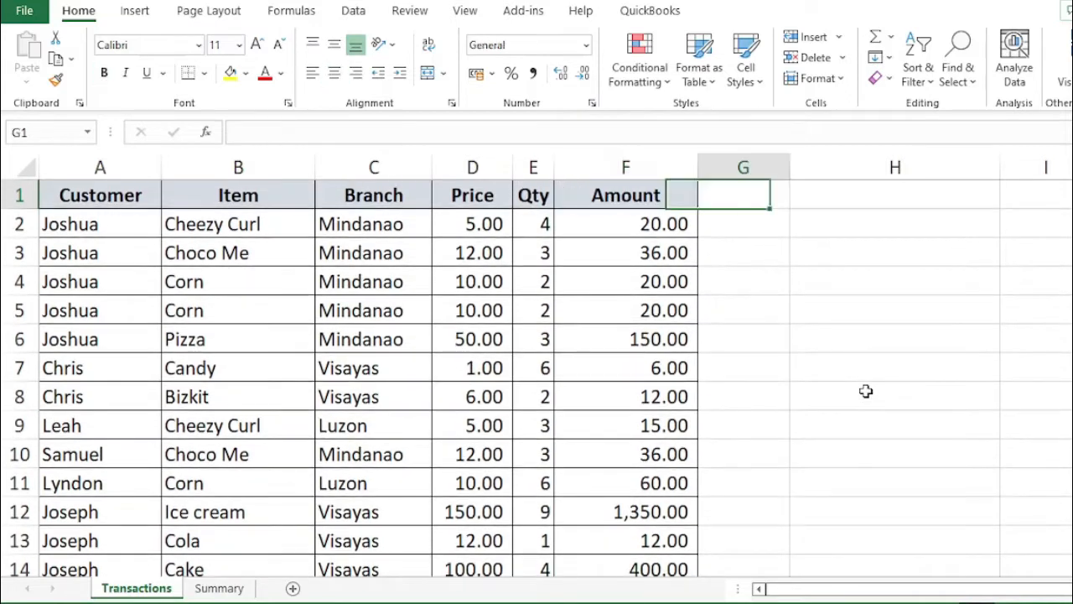
pyautogui.press('Right')
pyautogui.press('Down')
pyautogui.write('Sa')
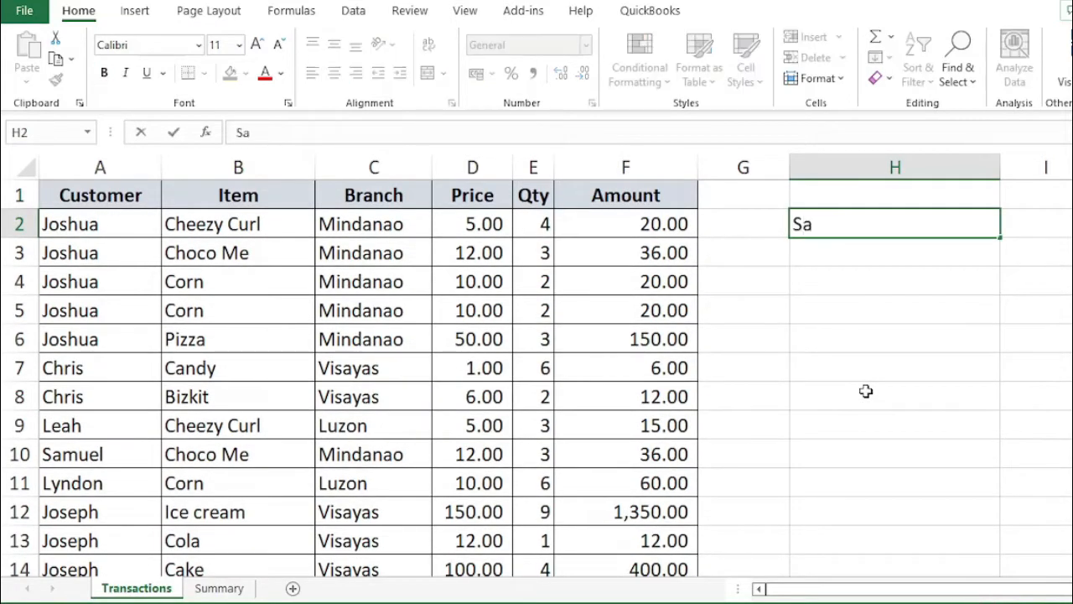
pyautogui.write('les >')
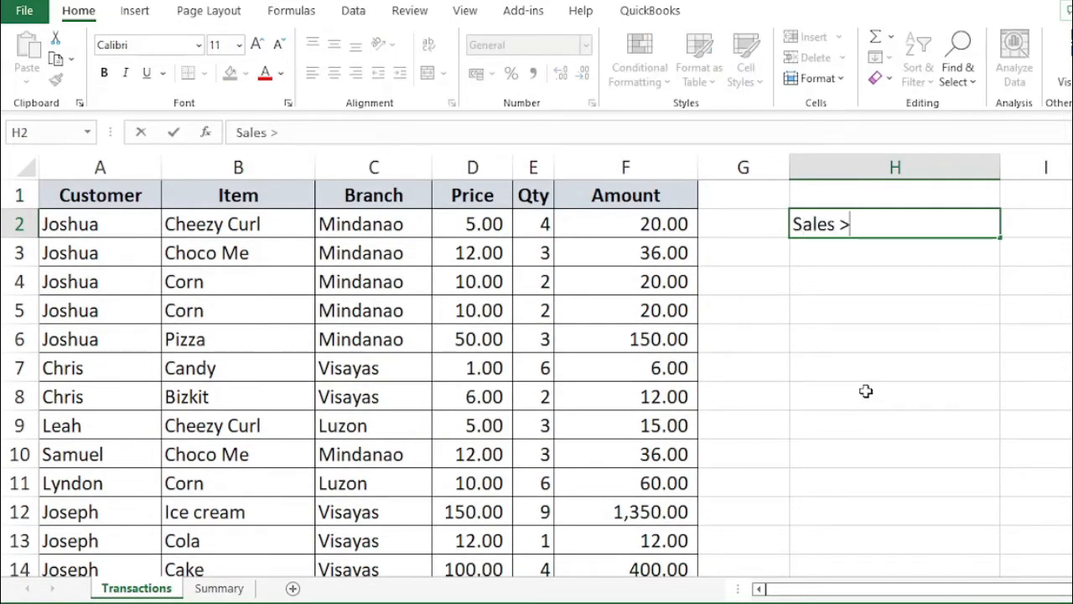
pyautogui.write('100')
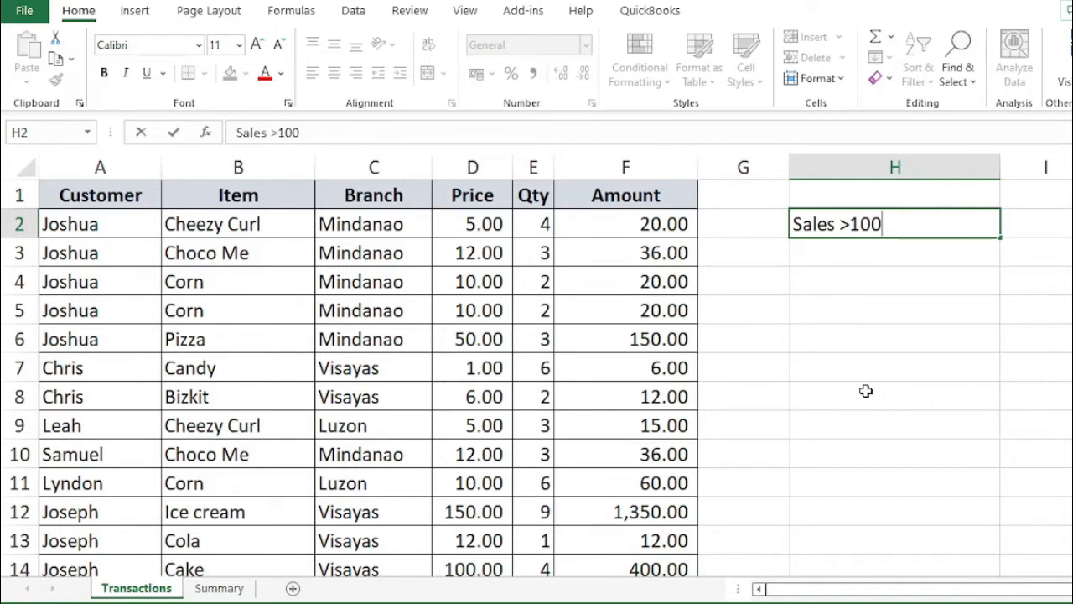
pyautogui.press('Tab')
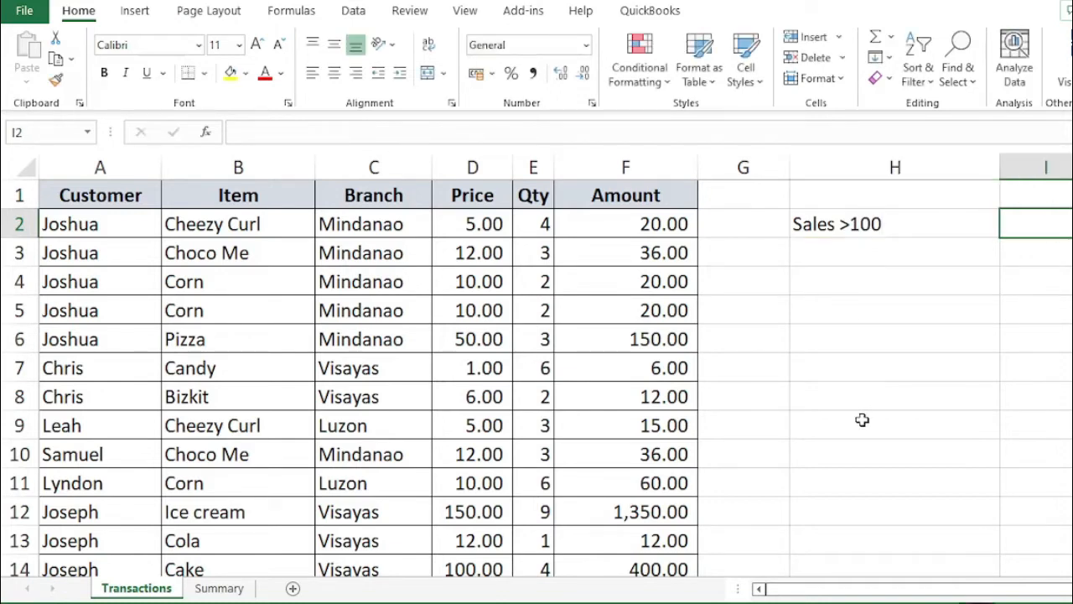
# Total the amounts above 100 in cell I2 with =SUMIF(F2:F149,">100") and apply the comma number style to it
pyautogui.hscroll(2, 537, 369)
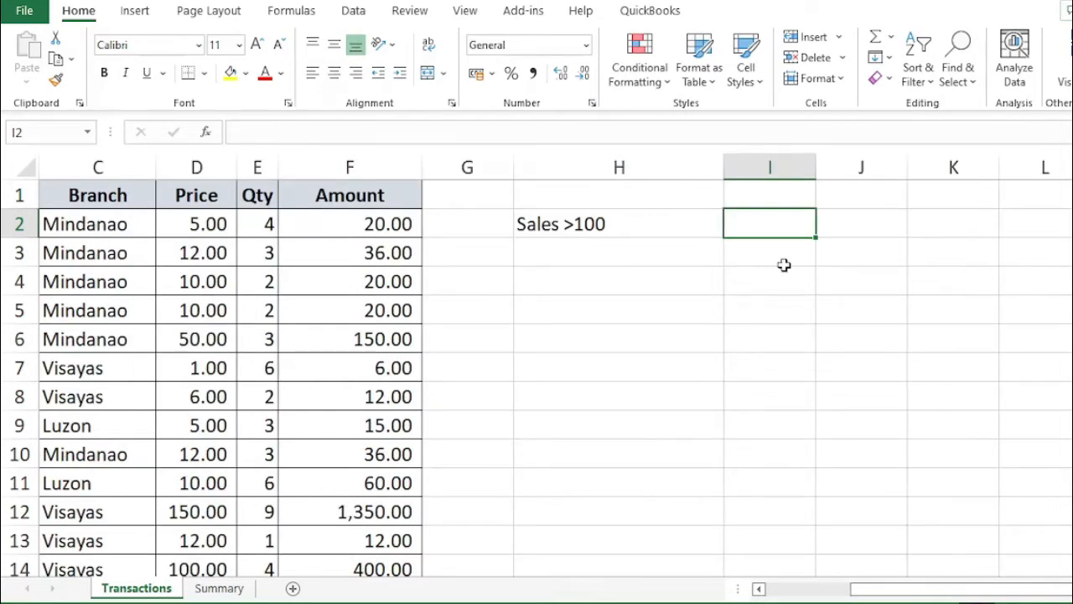
pyautogui.write('=sum')
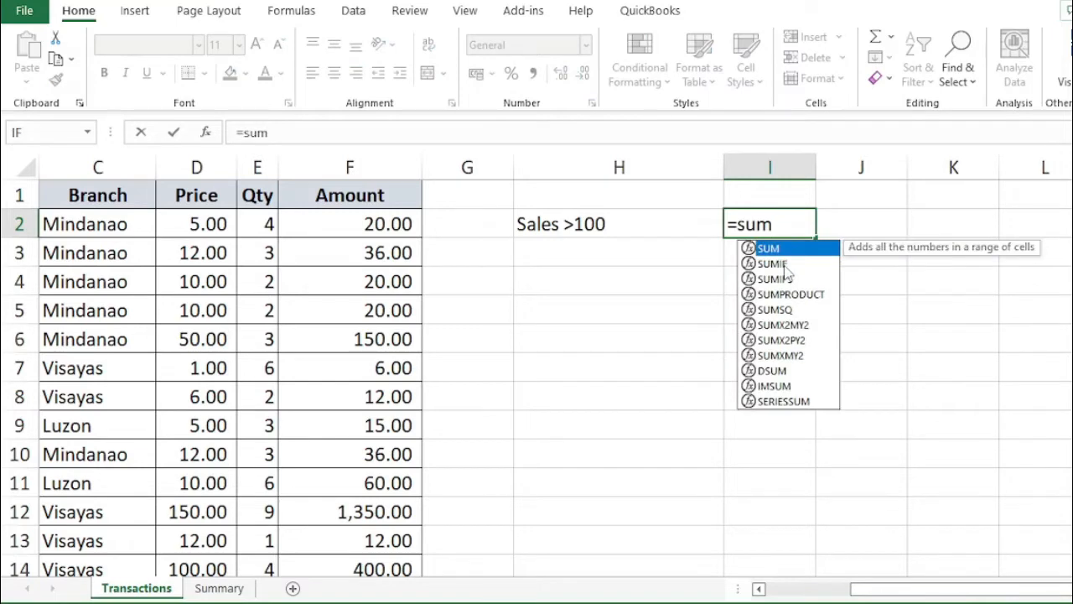
pyautogui.doubleClick(785, 265)
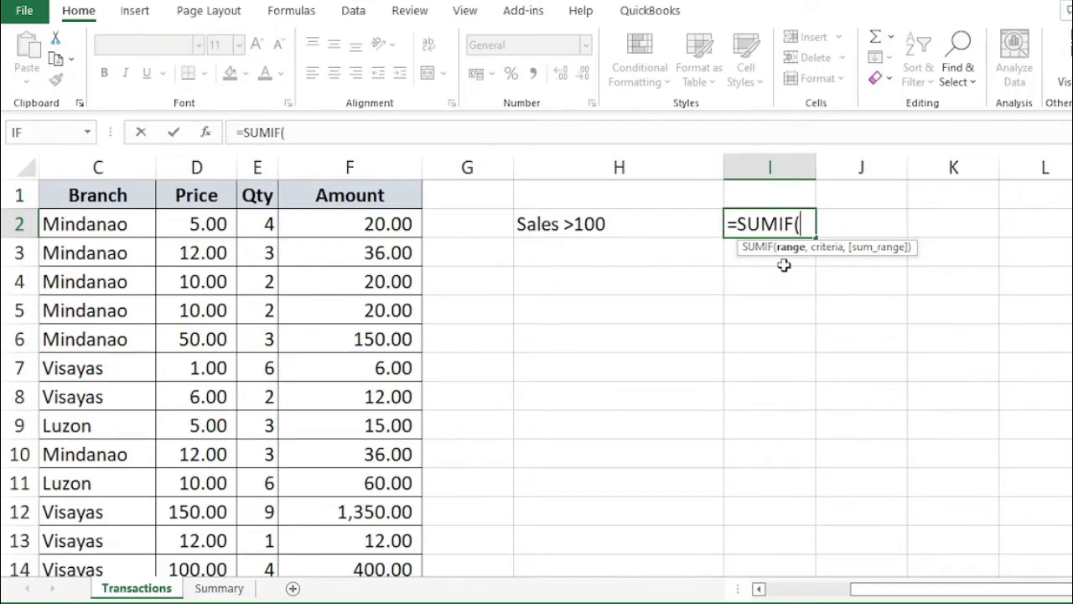
pyautogui.click(367, 224)
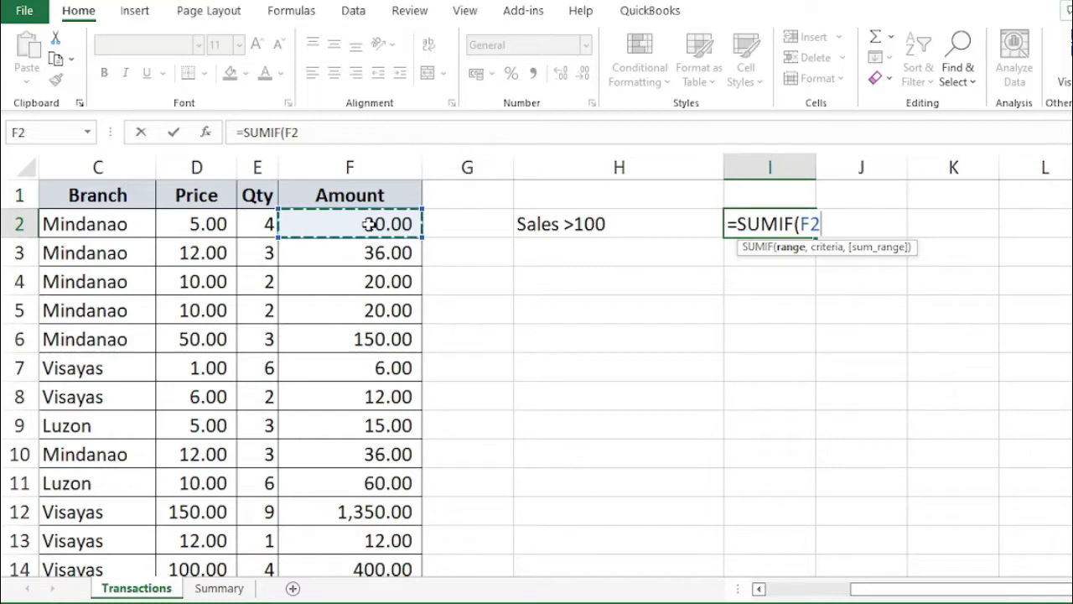
pyautogui.hotkey('ctrl', 'shift', 'Down')
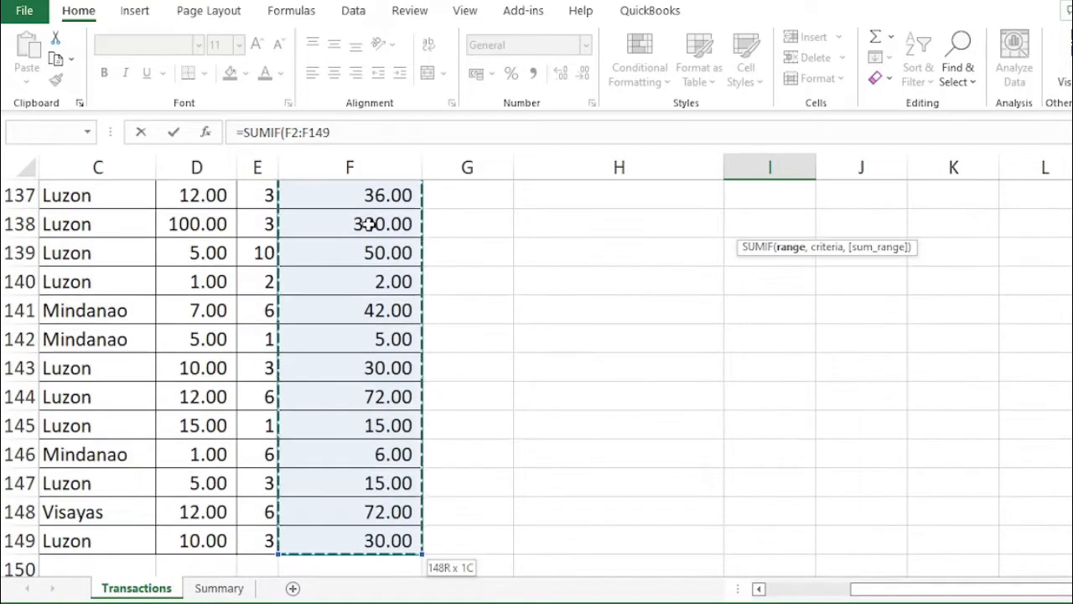
pyautogui.write(',')
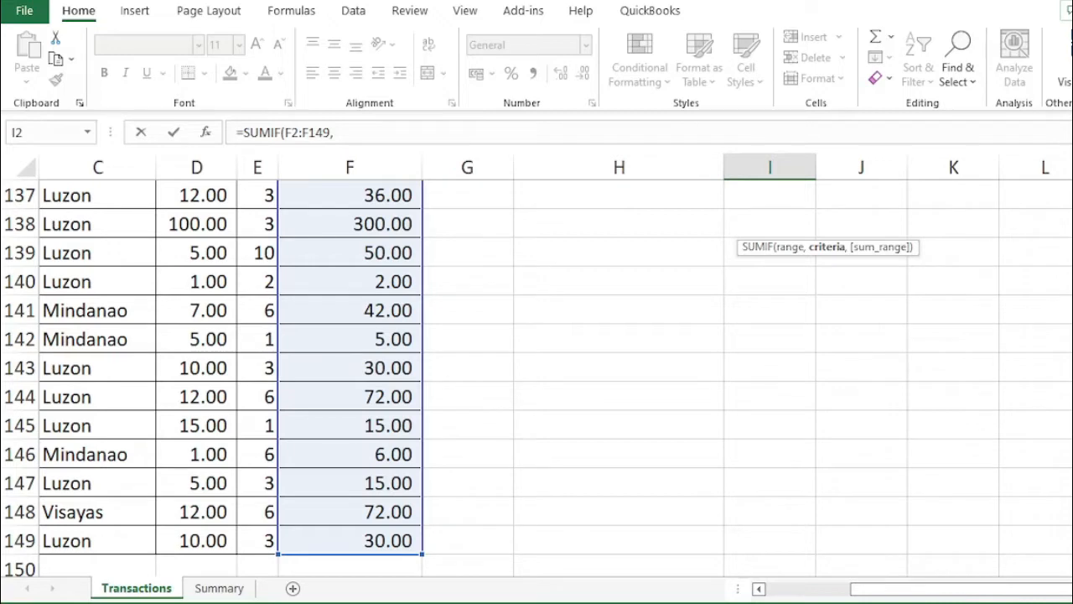
pyautogui.hotkey('ctrl', 'BackSpace')
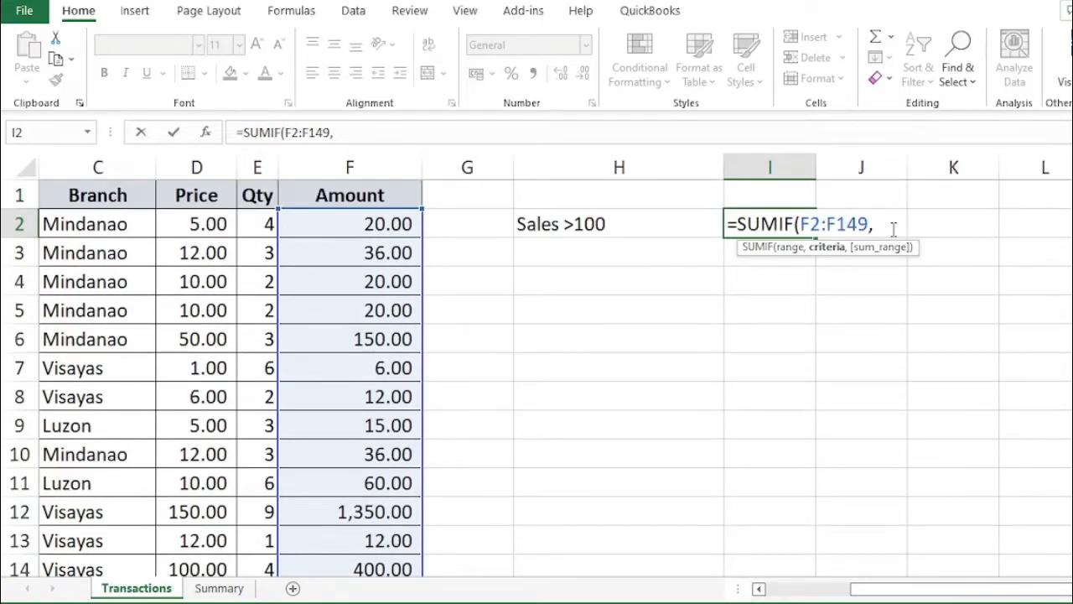
pyautogui.write('">100")')
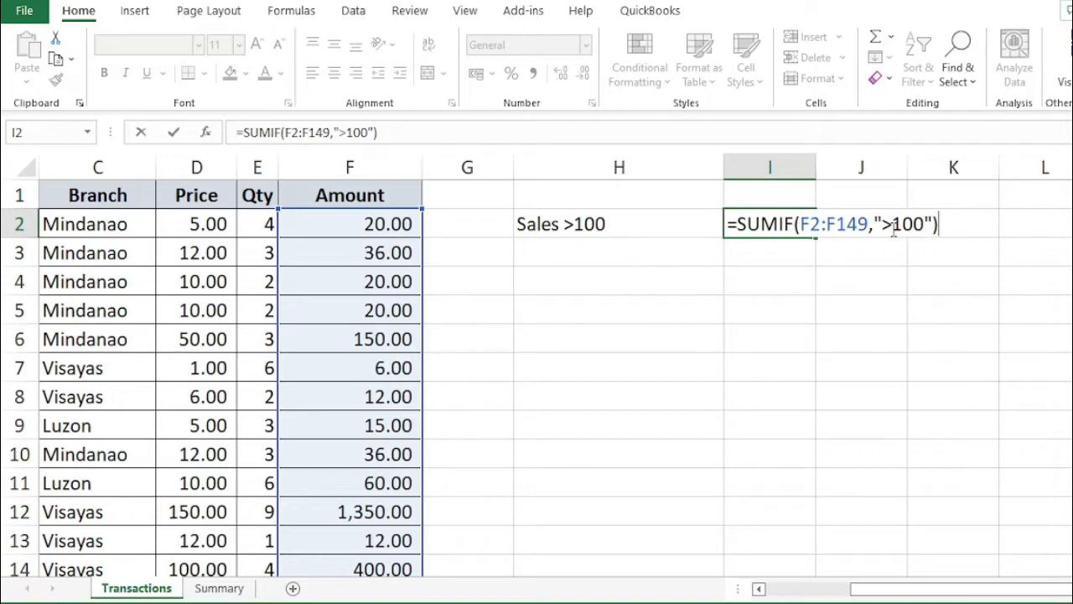
pyautogui.press('Return')
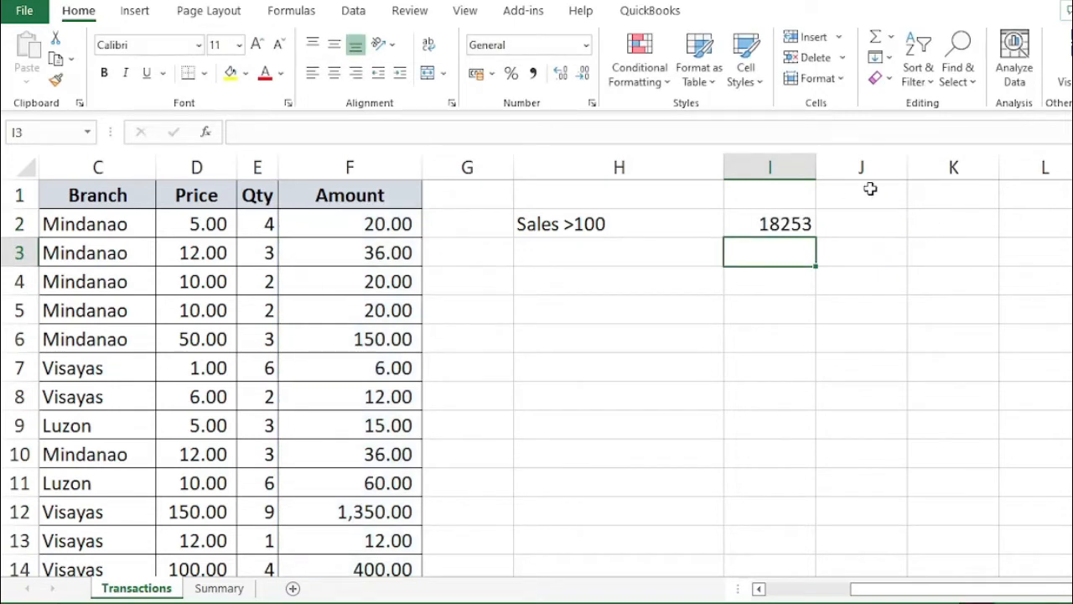
pyautogui.click(777, 223)
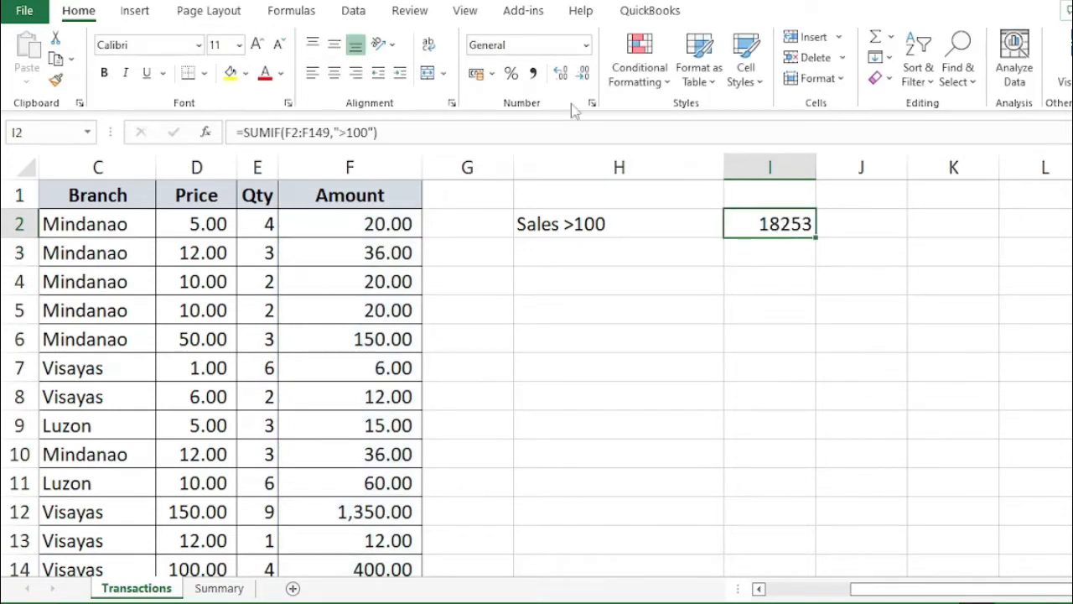
pyautogui.click(533, 73)
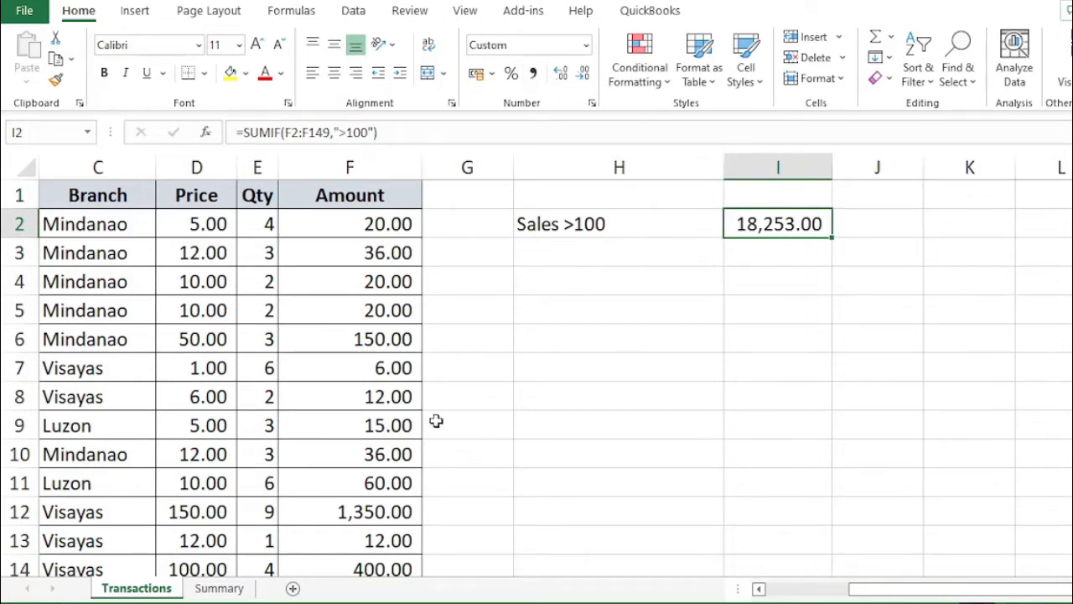
# Check the Amount column for entries above 100 and go back to the SUMIF total in I2
pyautogui.click(359, 337)
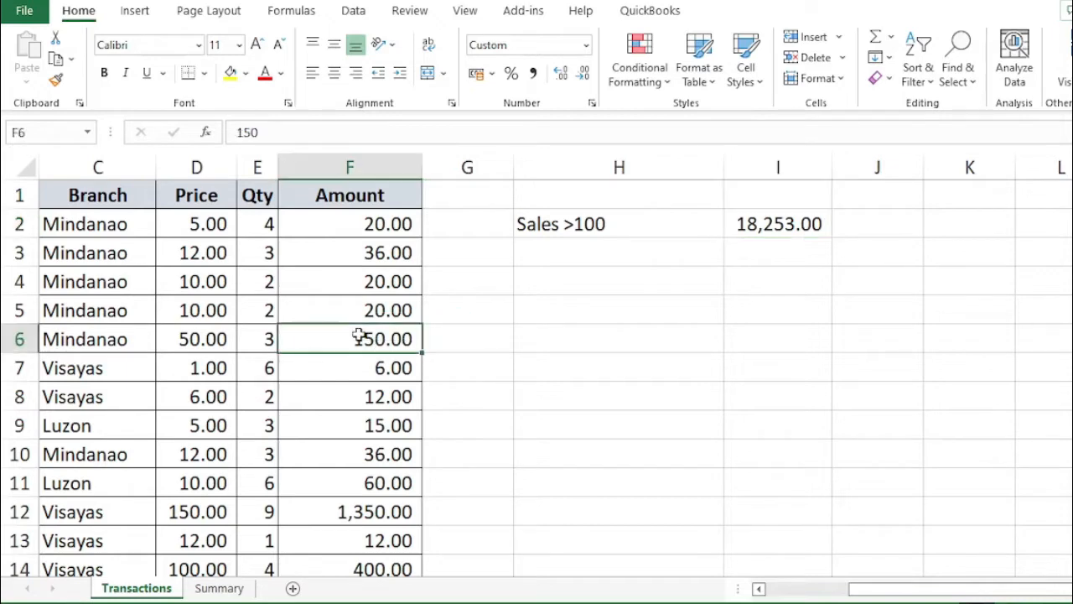
pyautogui.press('Down')
pyautogui.press('Down')
pyautogui.press('Down')
pyautogui.press('Down')
pyautogui.press('Down')
pyautogui.press('Down')
pyautogui.press('Down')
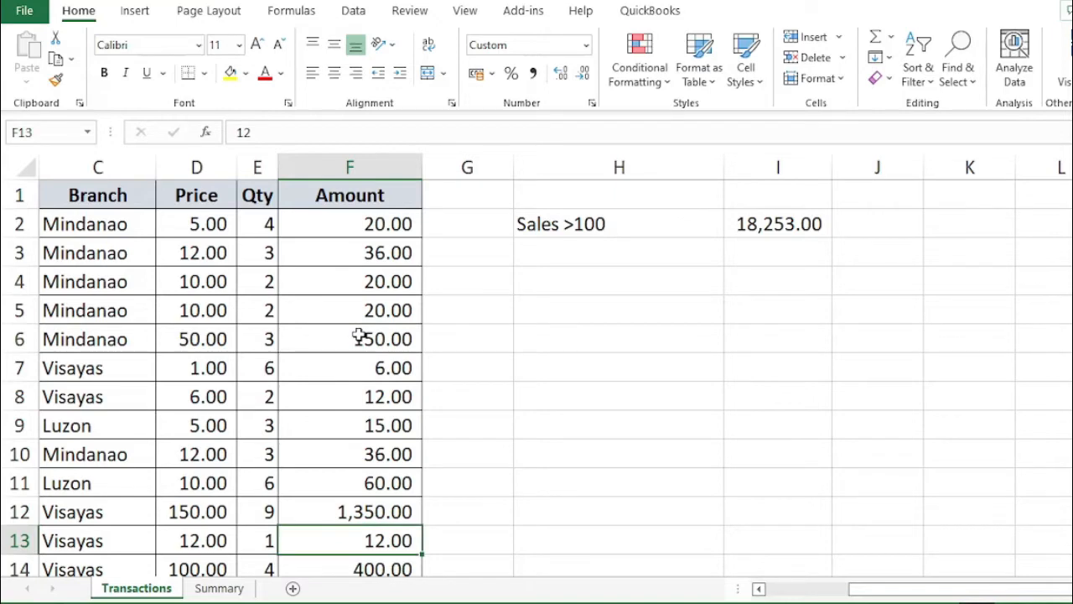
pyautogui.press('Up')
pyautogui.press('Up')
pyautogui.press('Up')
pyautogui.press('Up')
pyautogui.press('Up')
pyautogui.press('Up')
pyautogui.press('Up')
pyautogui.press('Up')
pyautogui.press('Up')
pyautogui.press('Up')
pyautogui.press('Up')
pyautogui.press('Up')
pyautogui.press('Right')
pyautogui.press('Right')
pyautogui.press('Right')
pyautogui.press('Right')
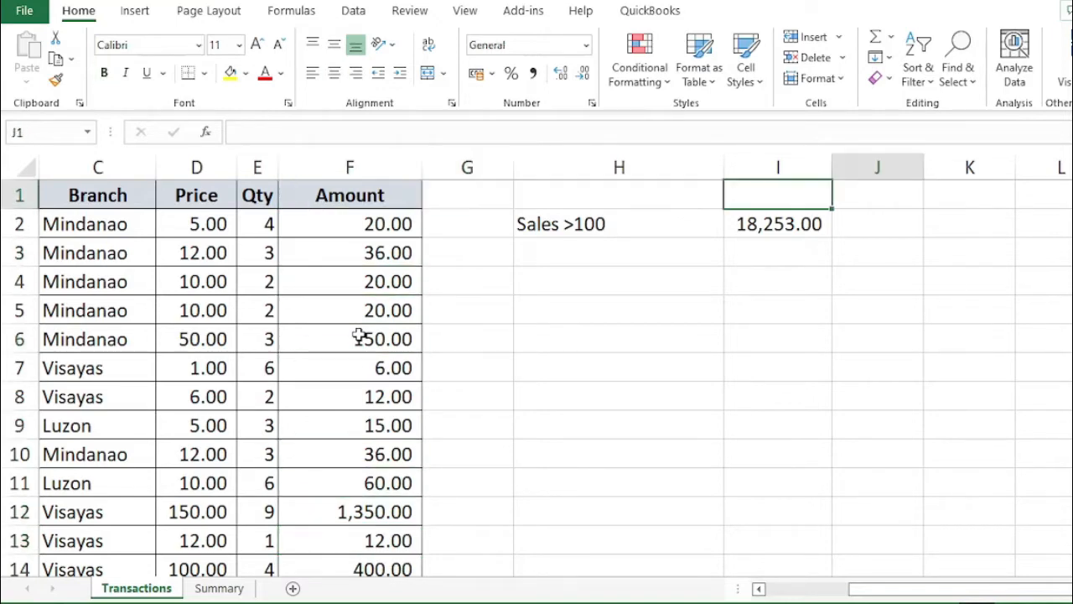
pyautogui.press('Right')
pyautogui.press('Down')
pyautogui.press('Down')
pyautogui.press('Left')
pyautogui.press('Left')
pyautogui.press('Up')
pyautogui.press('Up')
pyautogui.press('Down')
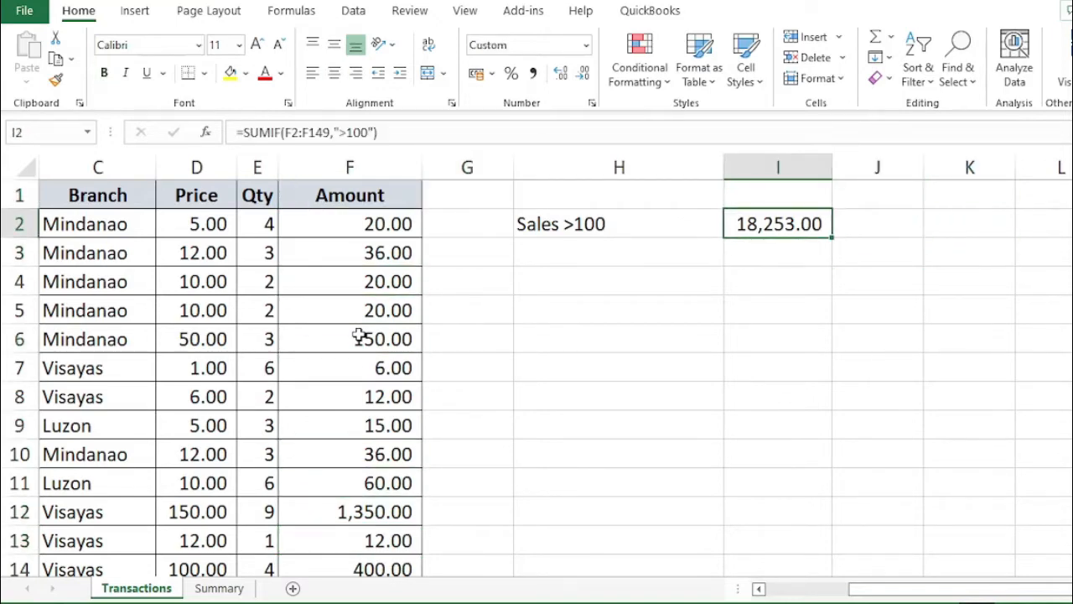
# Average the amounts above 100 in cell I3 with =AVERAGEIF(F2:F149,">100")
pyautogui.press('Down')
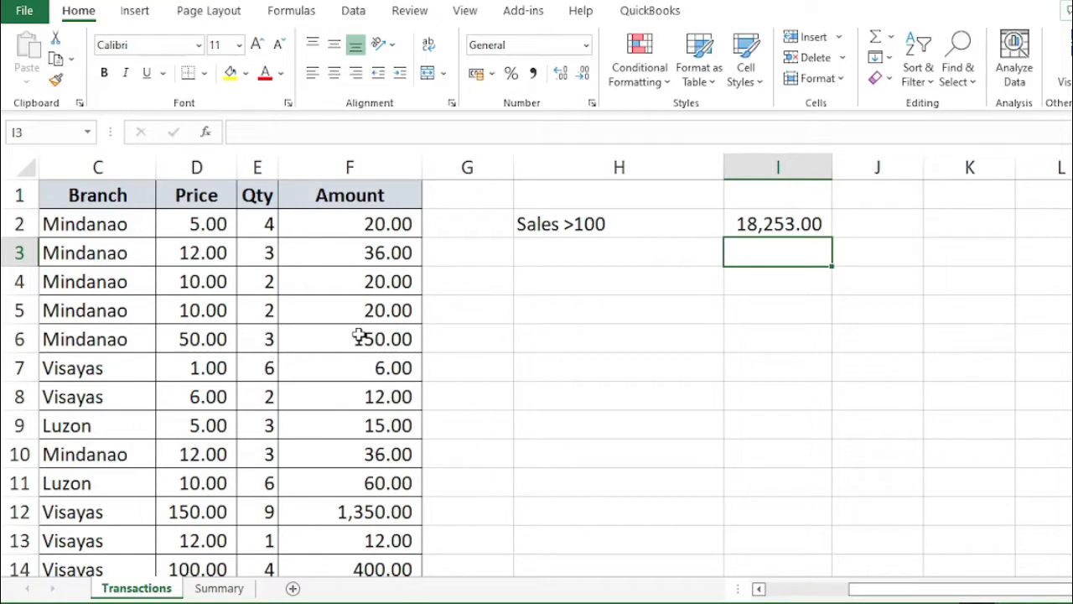
pyautogui.write('=aver')
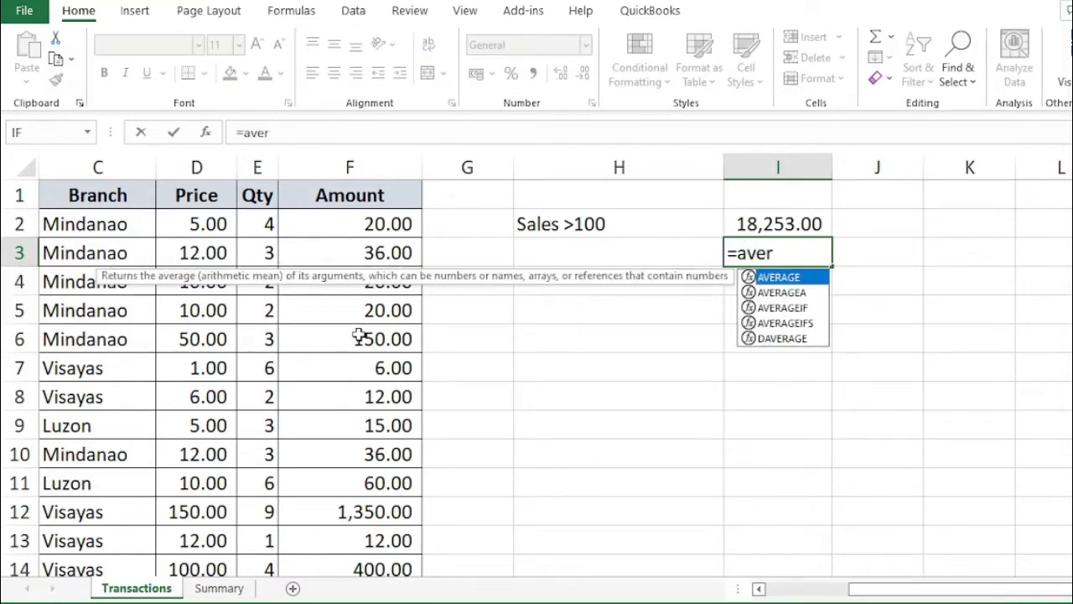
pyautogui.press('Down')
pyautogui.press('Down')
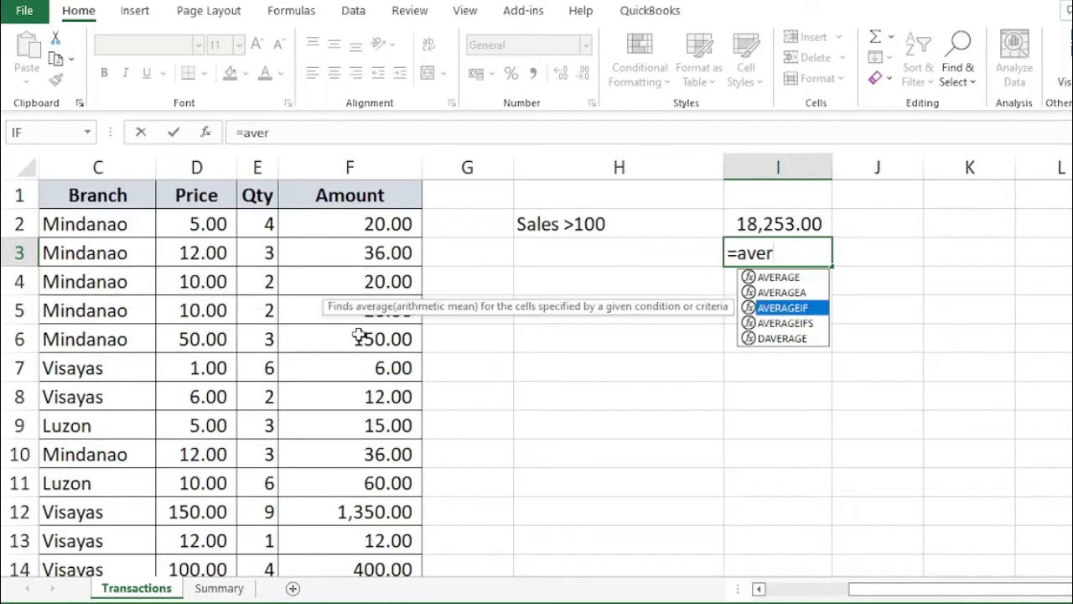
pyautogui.press('Tab')
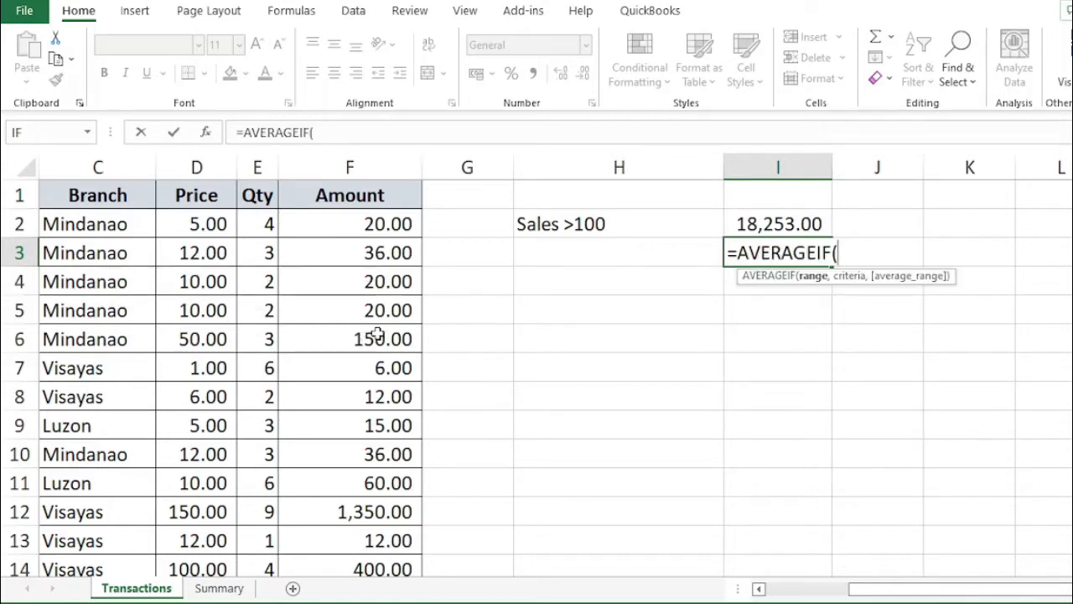
pyautogui.click(379, 225)
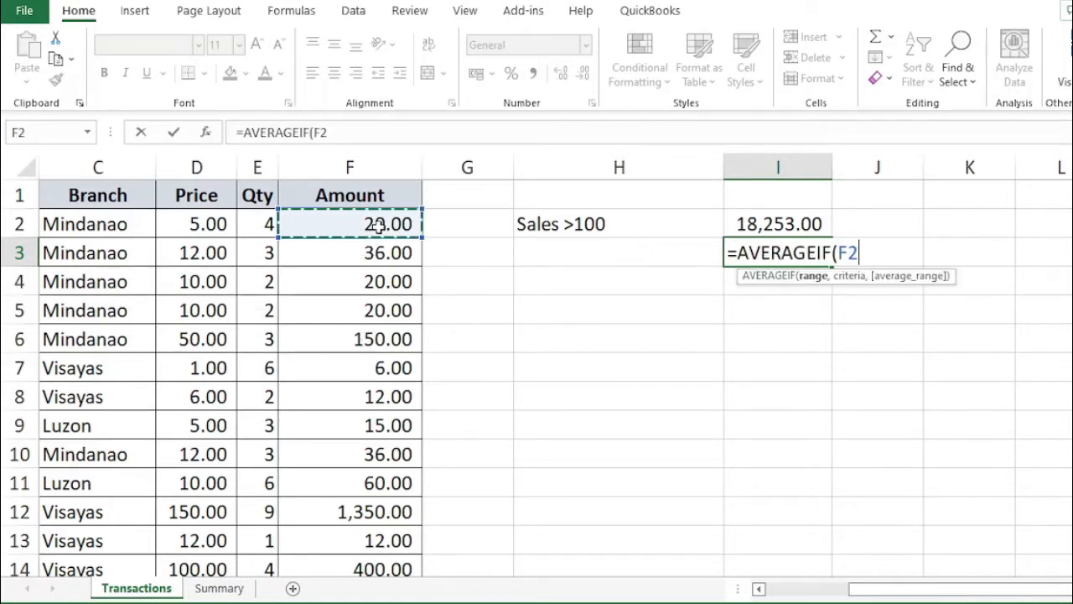
pyautogui.hotkey('ctrl', 'shift', 'Down')
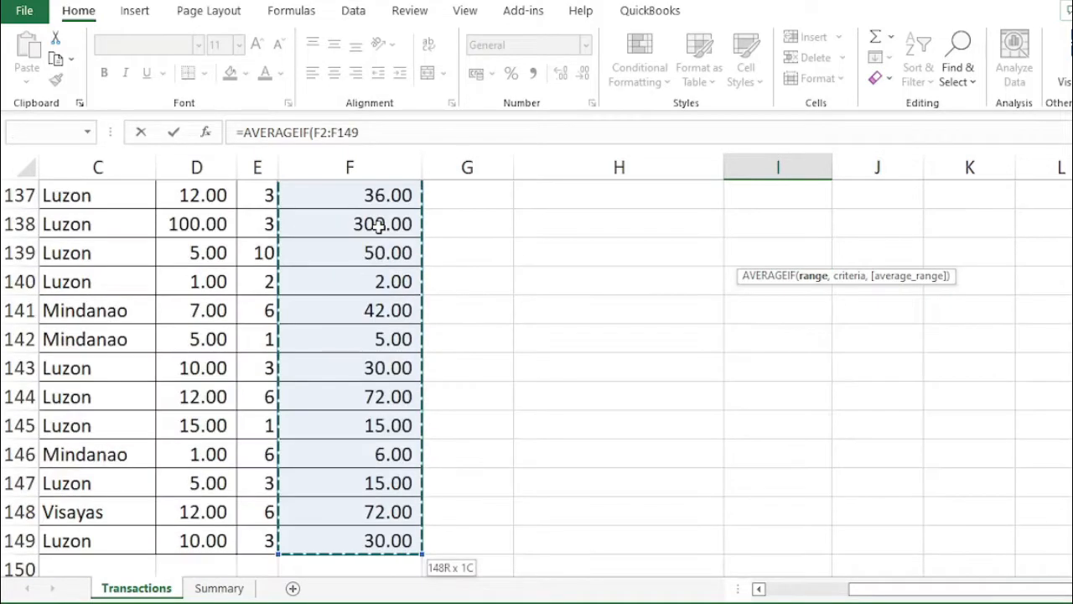
pyautogui.write(',')
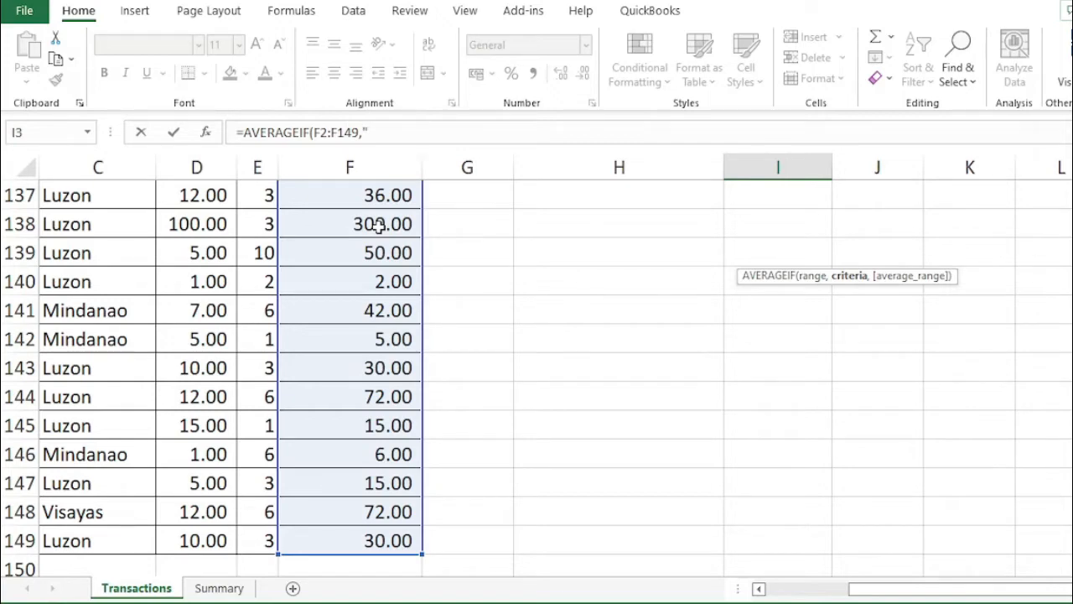
pyautogui.write('">11')
pyautogui.write('00')
pyautogui.scroll(20, 537, 377)
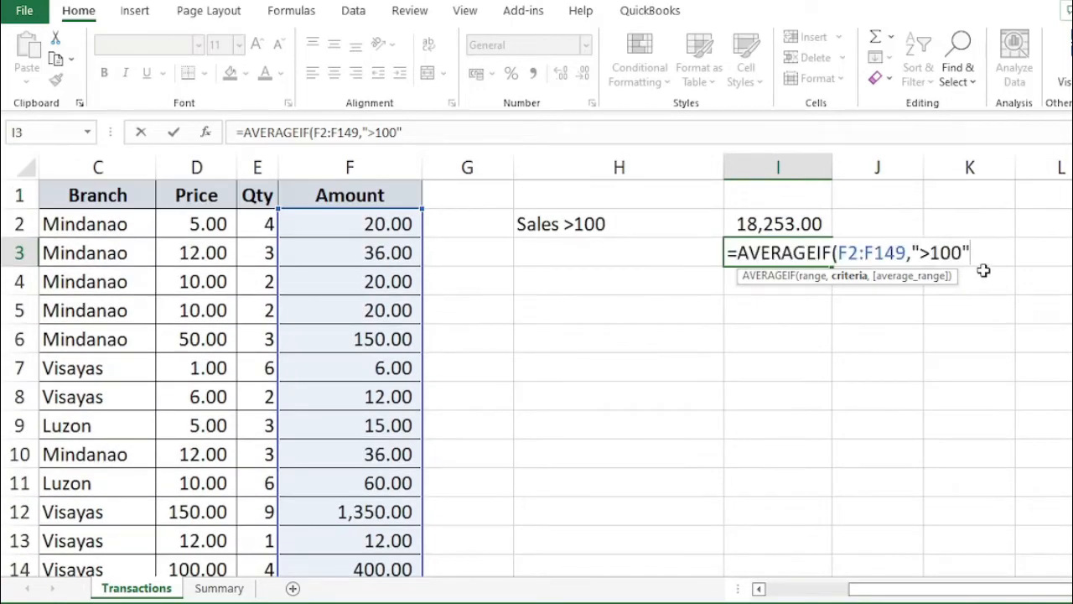
pyautogui.write(')')
pyautogui.press('Return')
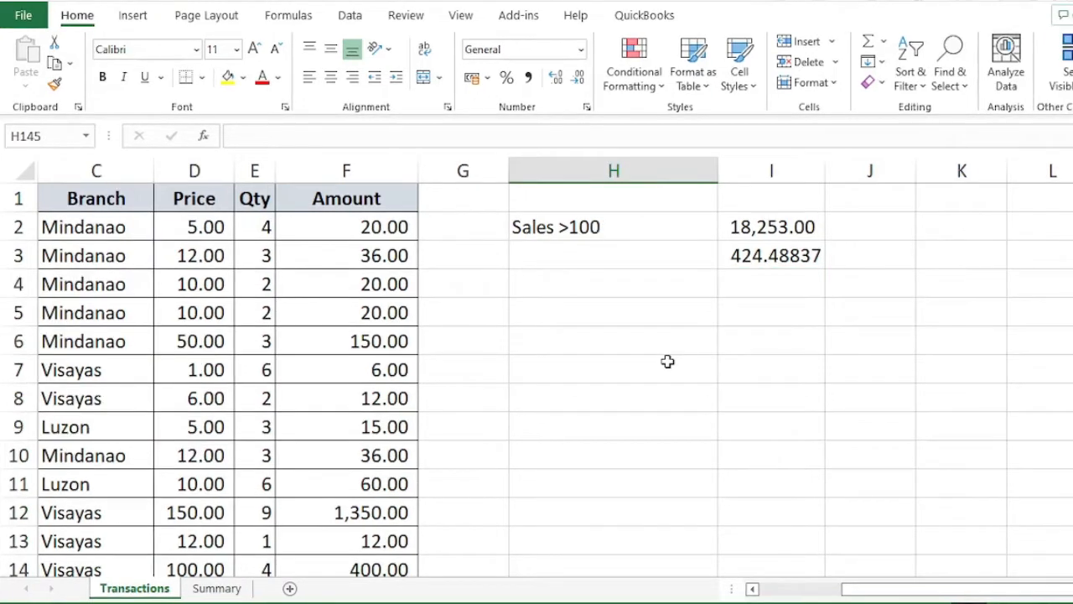
# Review the transaction records from row 145 upwards, looking at the Branch, Price, Qty and Amount columns
pyautogui.press('Left')
pyautogui.press('Left')
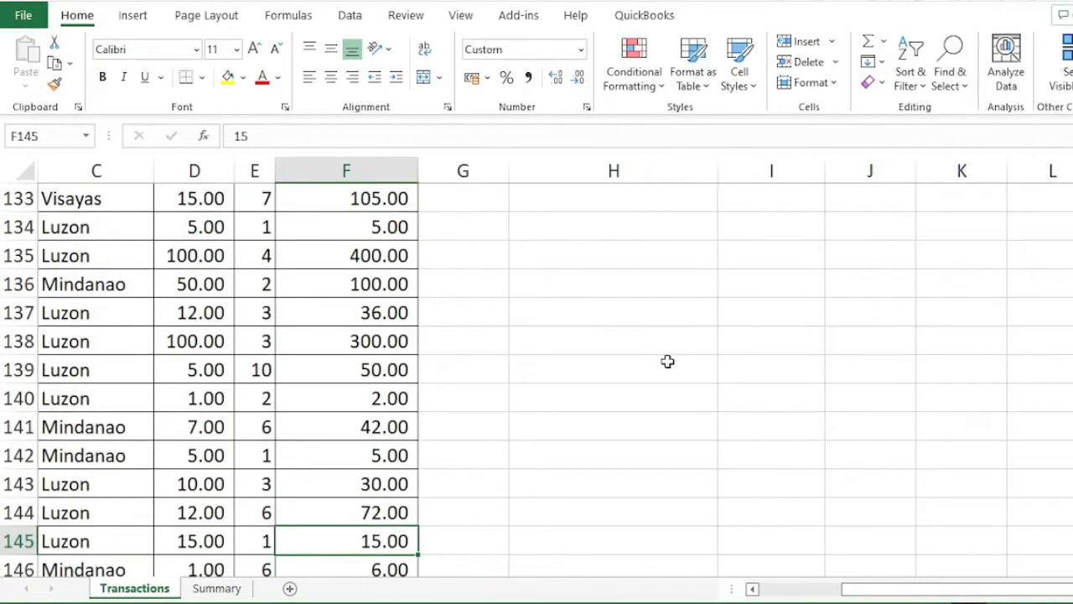
pyautogui.press('Left')
pyautogui.press('Up')
pyautogui.press('Up')
pyautogui.press('Up')
pyautogui.press('Up')
pyautogui.press('Up')
pyautogui.press('Up')
pyautogui.press('Up')
pyautogui.press('Up')
pyautogui.press('Up')
pyautogui.press('Up')
pyautogui.press('Up')
pyautogui.press('Up')
pyautogui.press('Up')
pyautogui.press('Up')
pyautogui.press('Up')
pyautogui.press('Up')
pyautogui.press('Up')
pyautogui.press('Up')
pyautogui.press('Up')
pyautogui.press('Up')
pyautogui.press('Up')
pyautogui.press('Up')
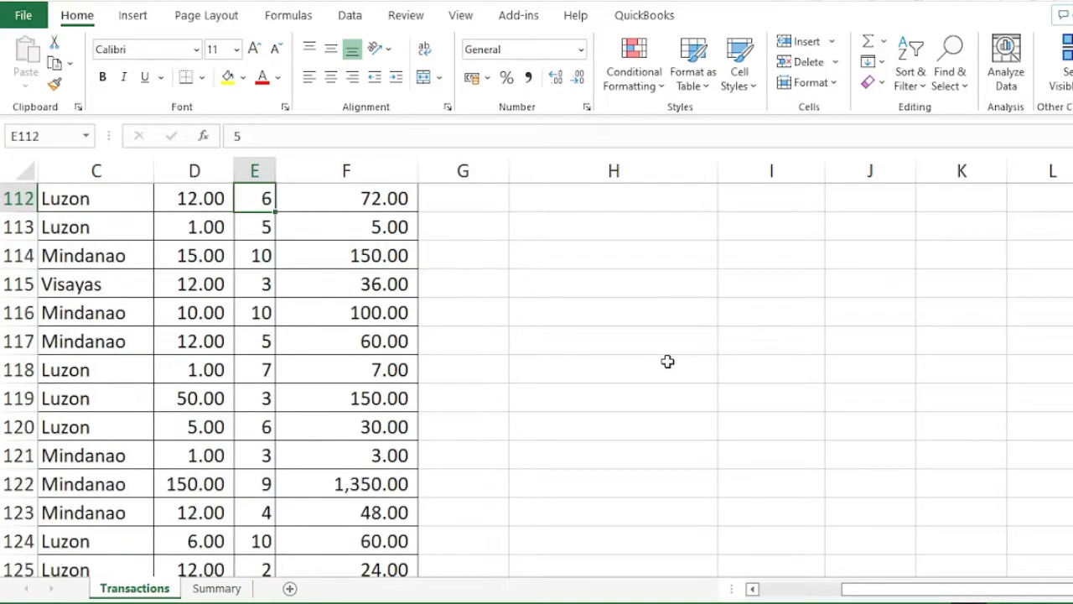
pyautogui.press('Up')
pyautogui.press('Up')
pyautogui.press('Up')
pyautogui.press('Up')
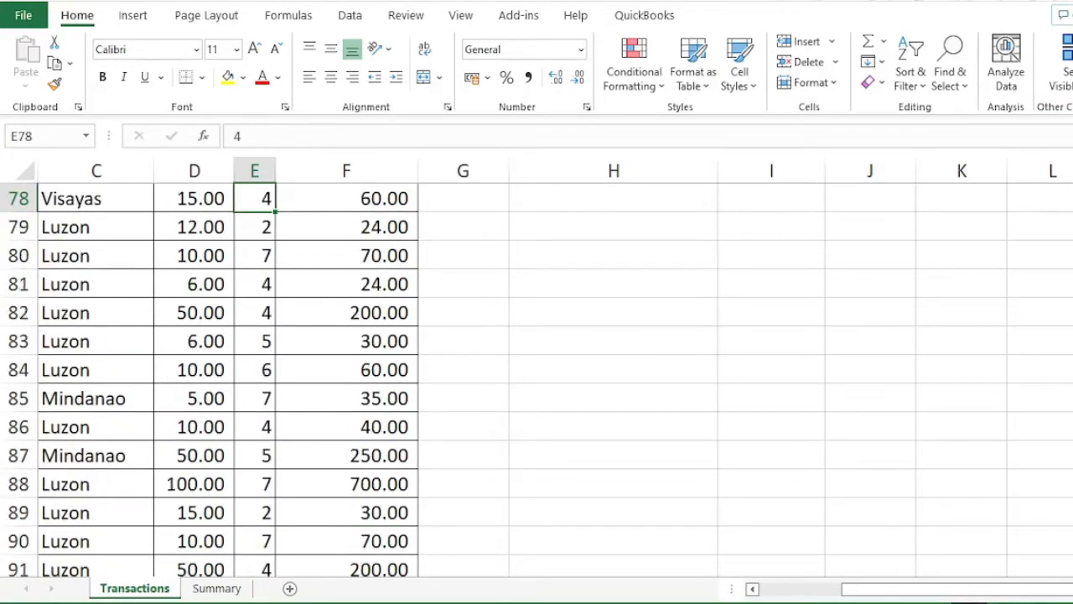
# Define the range name "customer" for the Customer column entries A2:A149 on the Transactions sheet
pyautogui.scroll(20, 537, 378)
pyautogui.moveTo(863, 589); pyautogui.dragTo(776, 590)
pyautogui.click(101, 226)
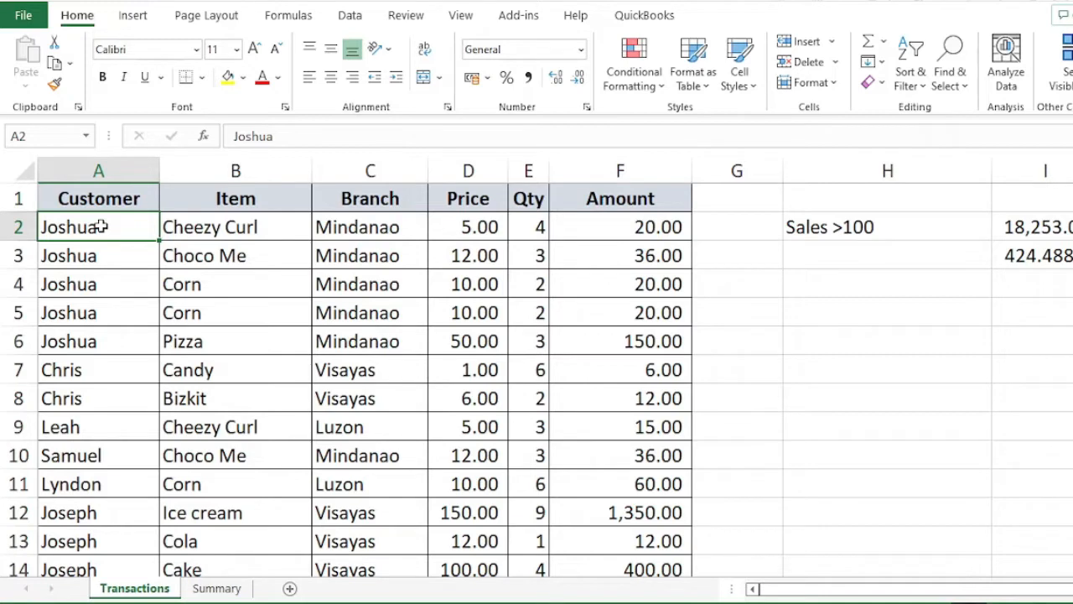
pyautogui.hotkey('ctrl', 'shift', 'Down')
pyautogui.click(52, 139)
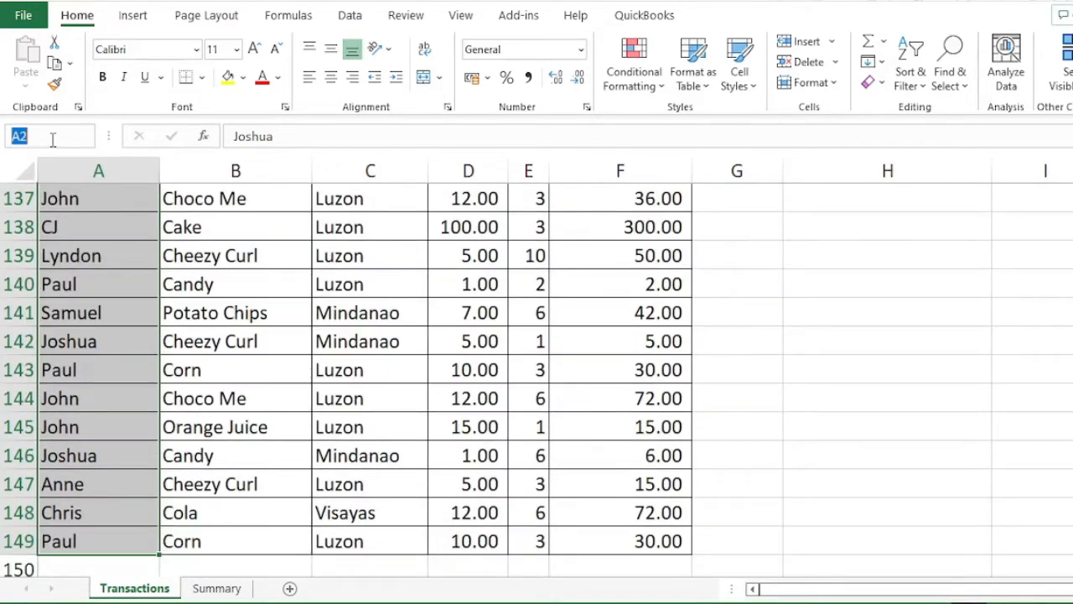
pyautogui.write('custom')
pyautogui.press('BackSpace')
pyautogui.write('mer')
pyautogui.press('Return')
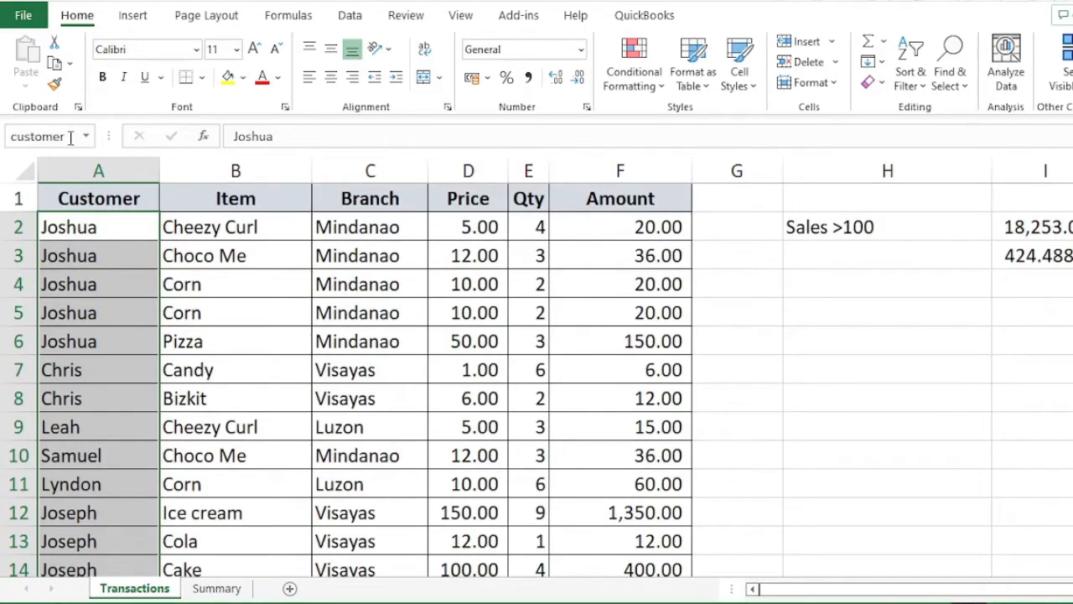
# Define the range name "items" for the Item column entries B2:B149
pyautogui.click(216, 238)
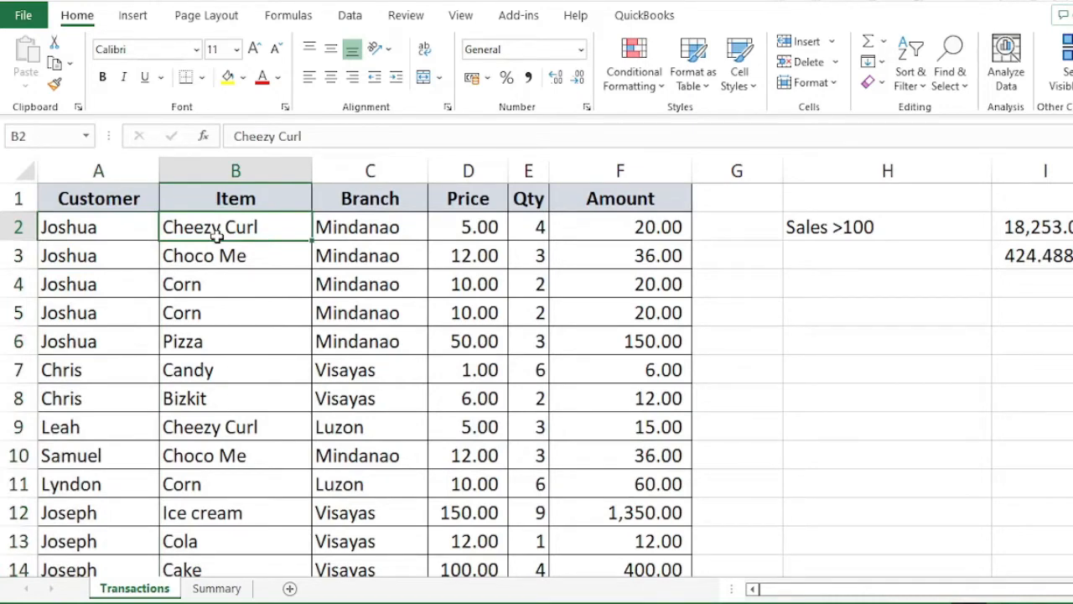
pyautogui.hotkey('ctrl', 'shift', 'Down')
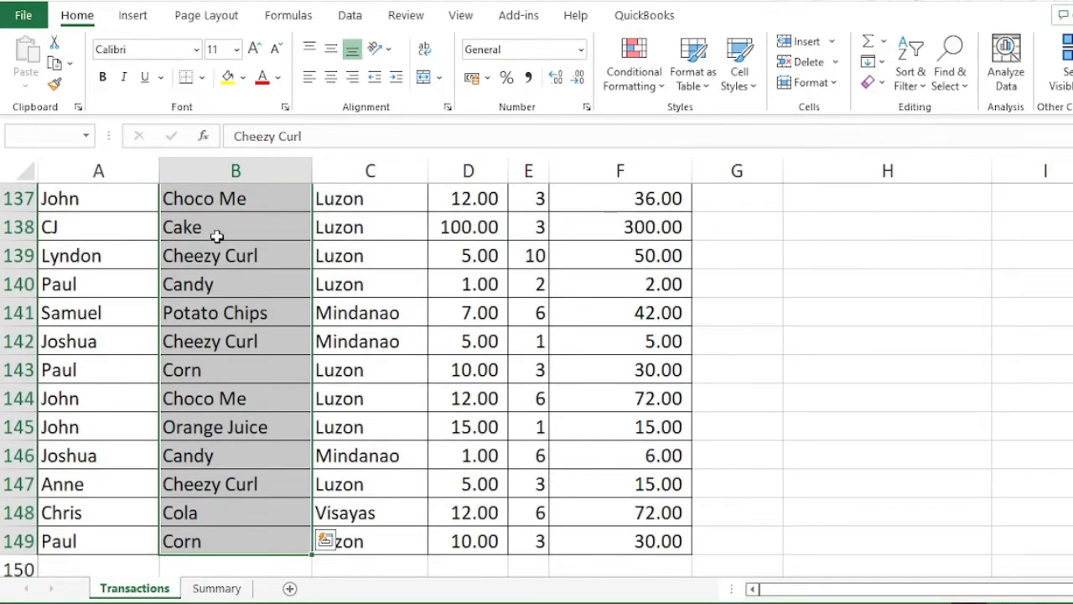
pyautogui.click(56, 136)
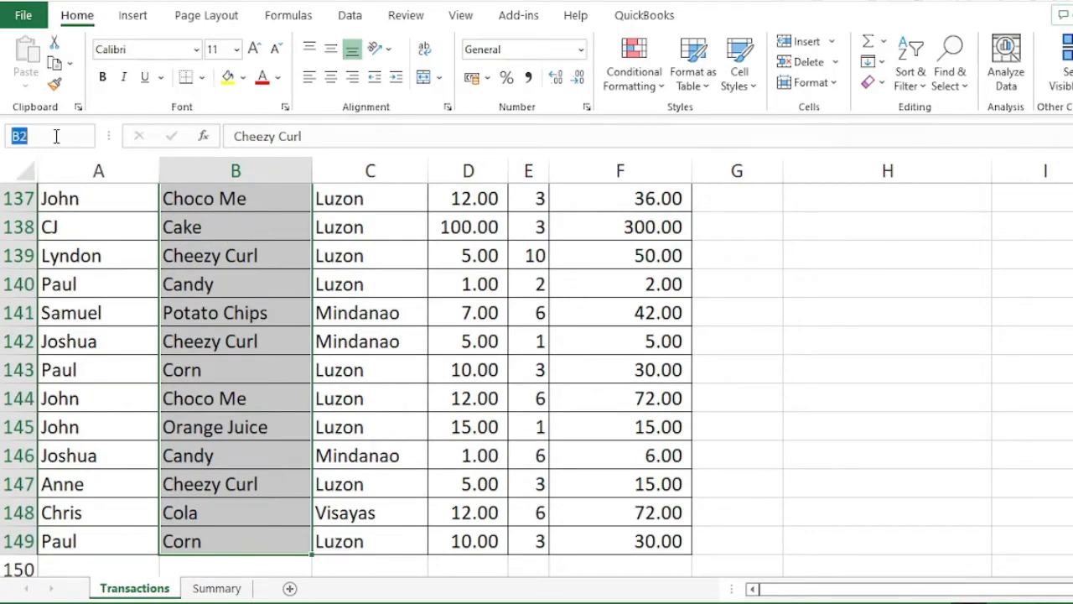
pyautogui.write('items')
pyautogui.press('Return')
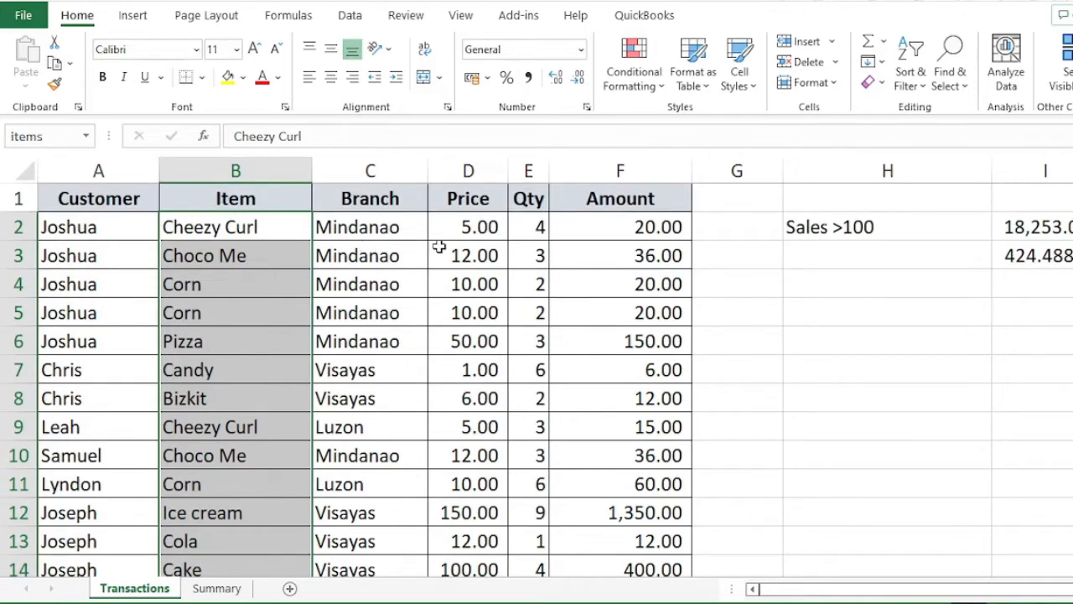
# Define the range name "branches" for the Branch column entries C2:C149
pyautogui.click(390, 228)
pyautogui.click(390, 228)
pyautogui.hotkey('ctrl', 'shift', 'Down')
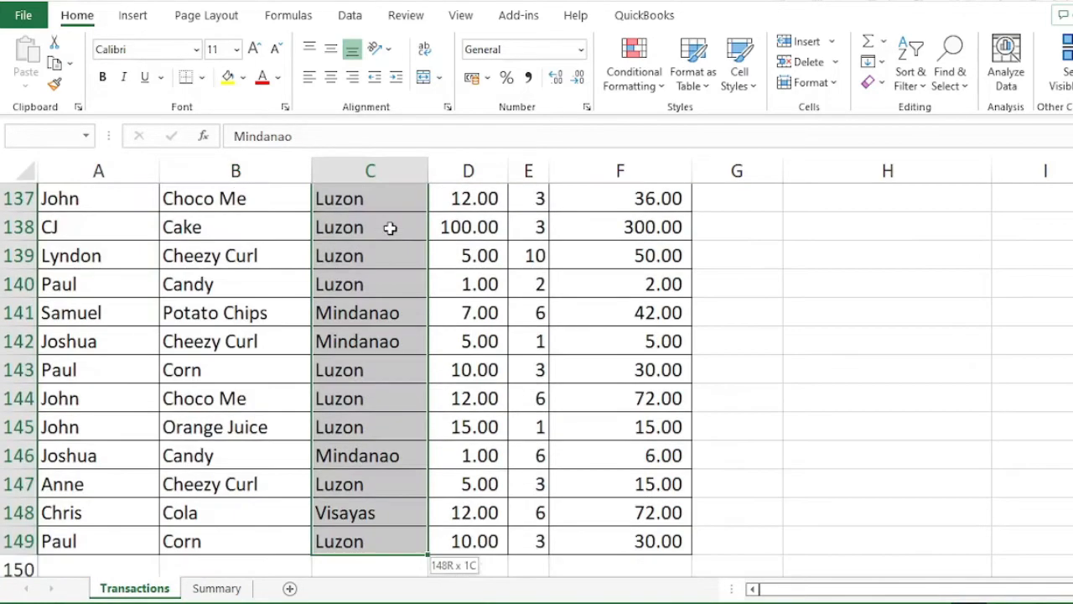
pyautogui.click(57, 135)
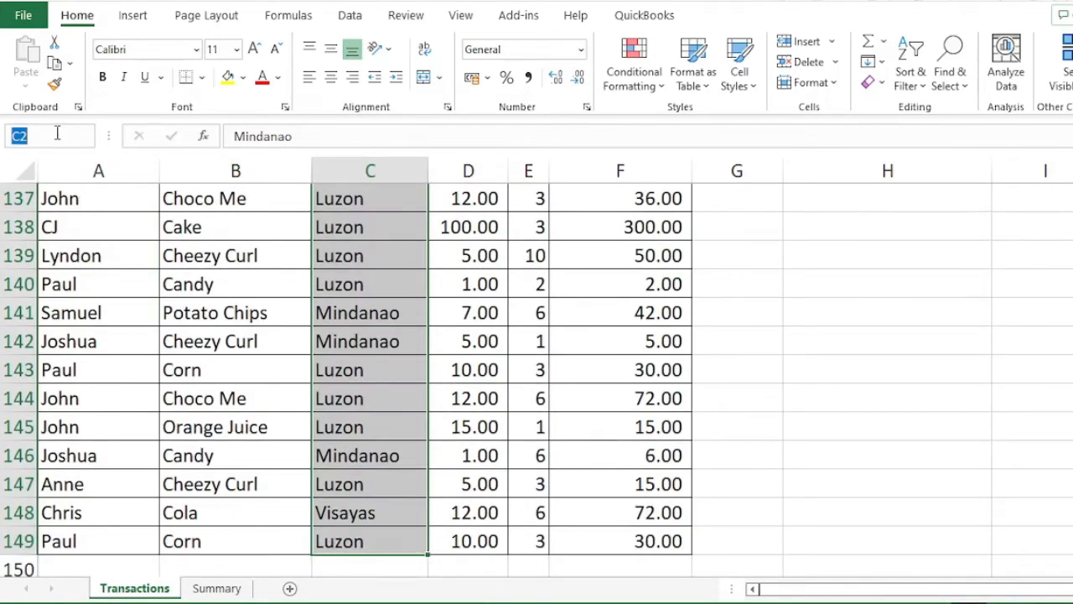
pyautogui.write('branches')
pyautogui.press('Return')
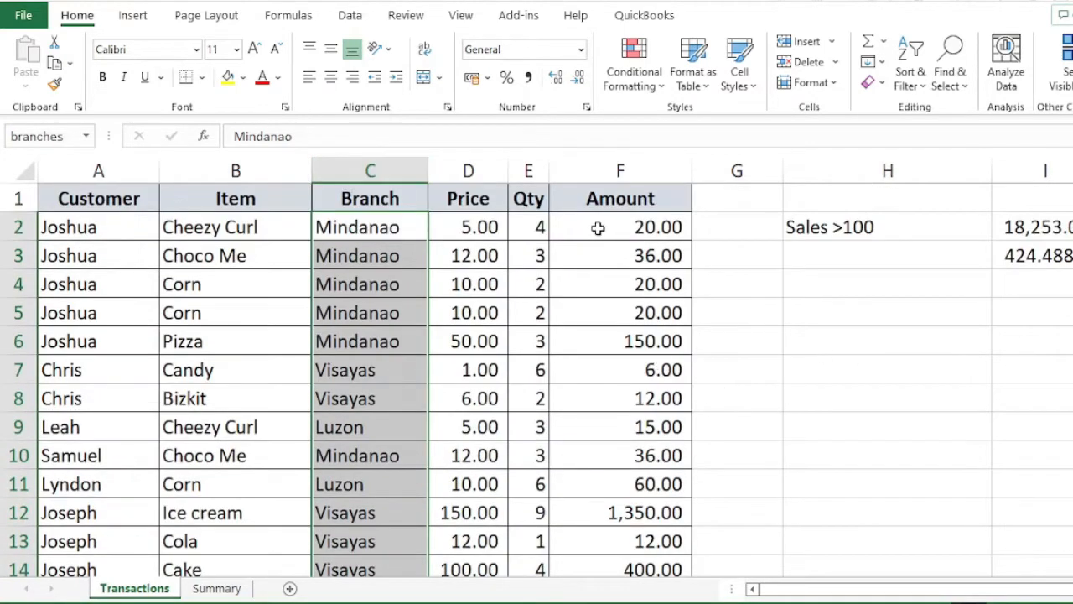
# Define the range name "qty" for the Qty column entries E2:E149
pyautogui.click(537, 228)
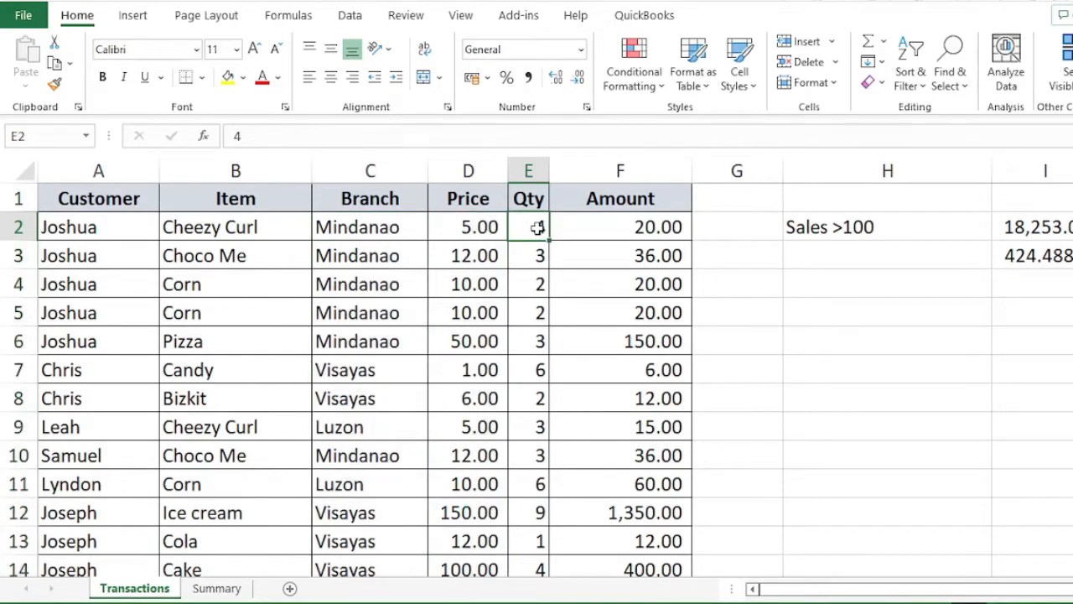
pyautogui.hotkey('ctrl', 'shift', 'Down')
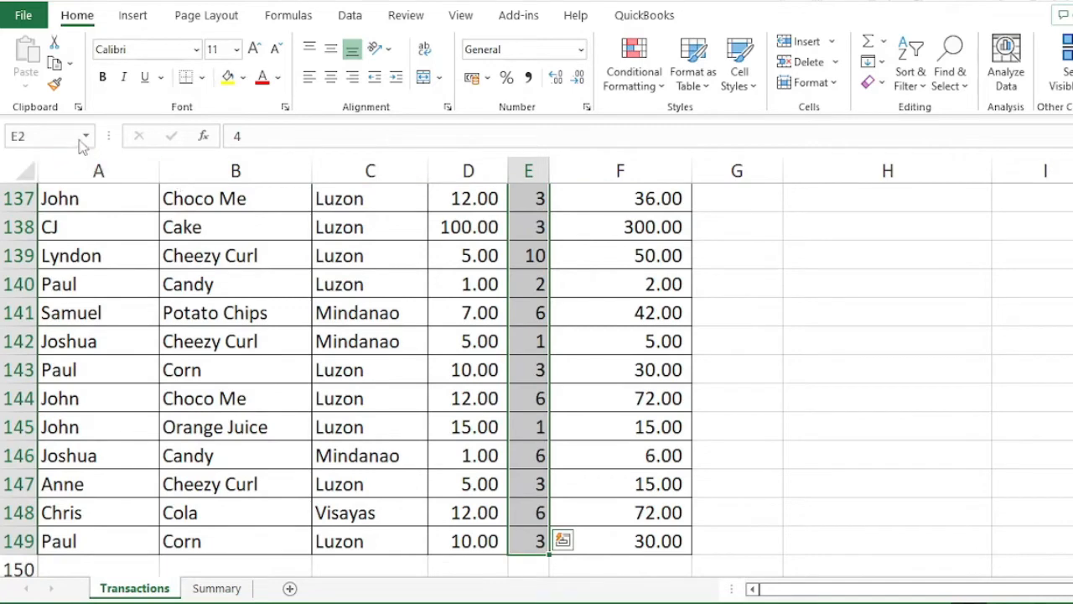
pyautogui.click(56, 135)
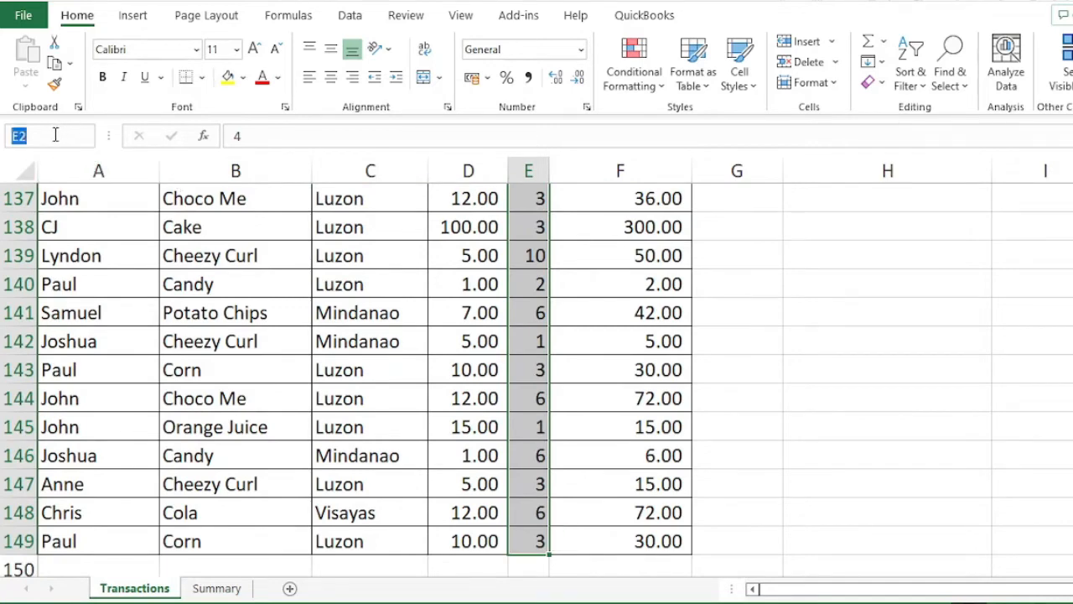
pyautogui.write('qty')
pyautogui.press('Return')
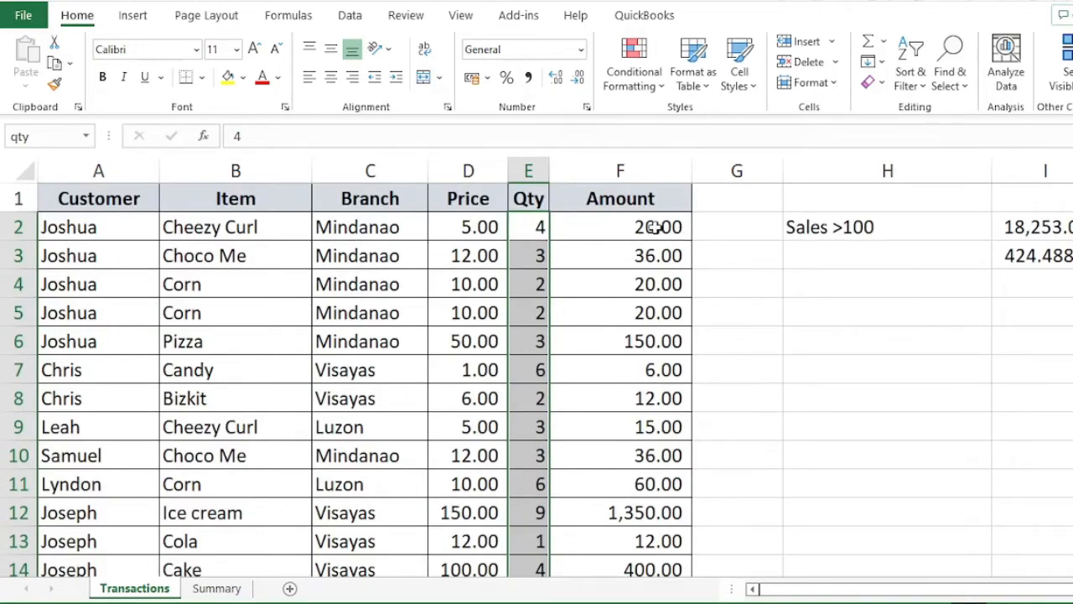
# Define the range name "amount" for the Amount column entries F2:F149
pyautogui.click(654, 227)
pyautogui.hotkey('ctrl', 'shift', 'Down')
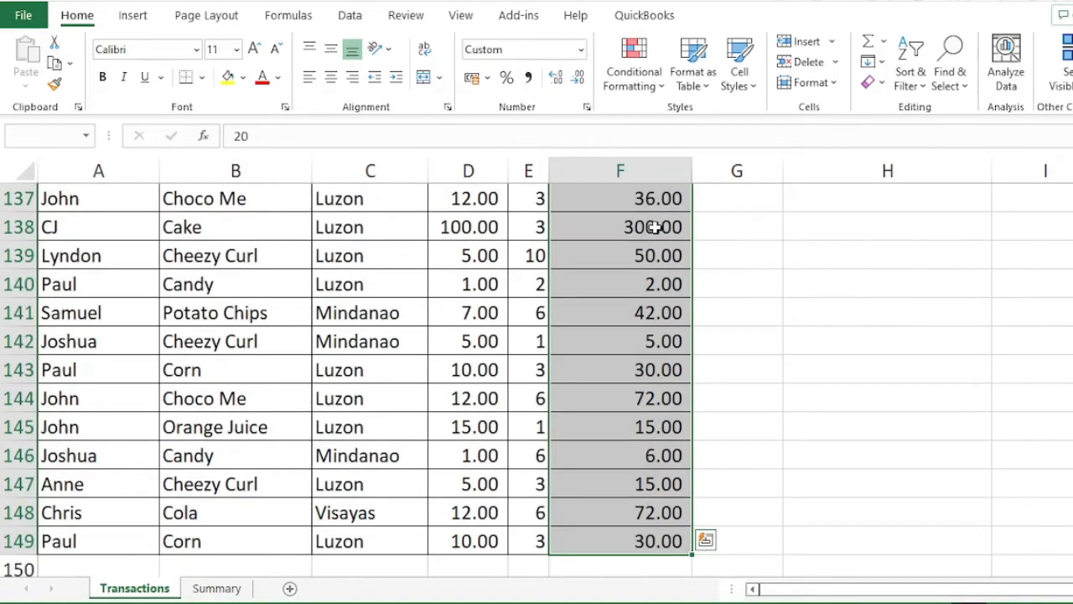
pyautogui.click(51, 137)
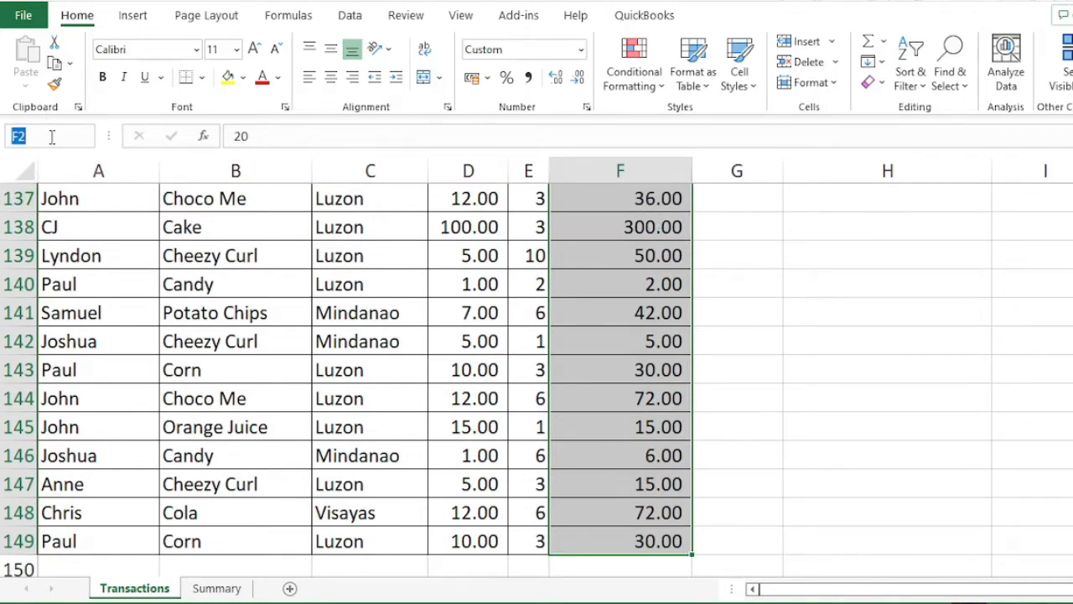
pyautogui.write('amount')
pyautogui.press('Return')
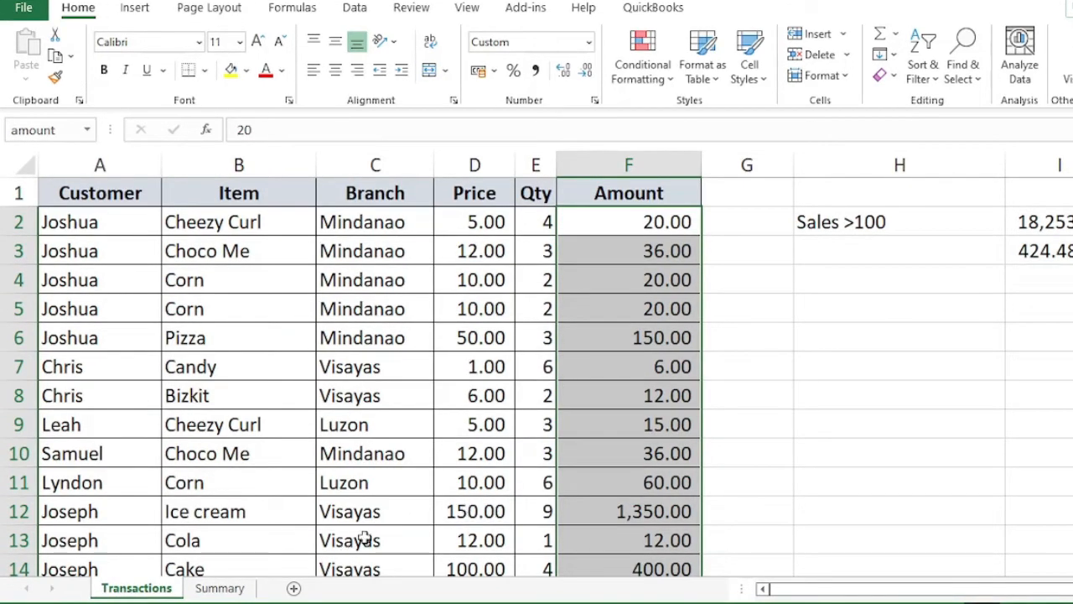
# On the Summary sheet, start a SUMIF formula in Sales cell B3 with the named range customer as its range argument
pyautogui.click(239, 590)
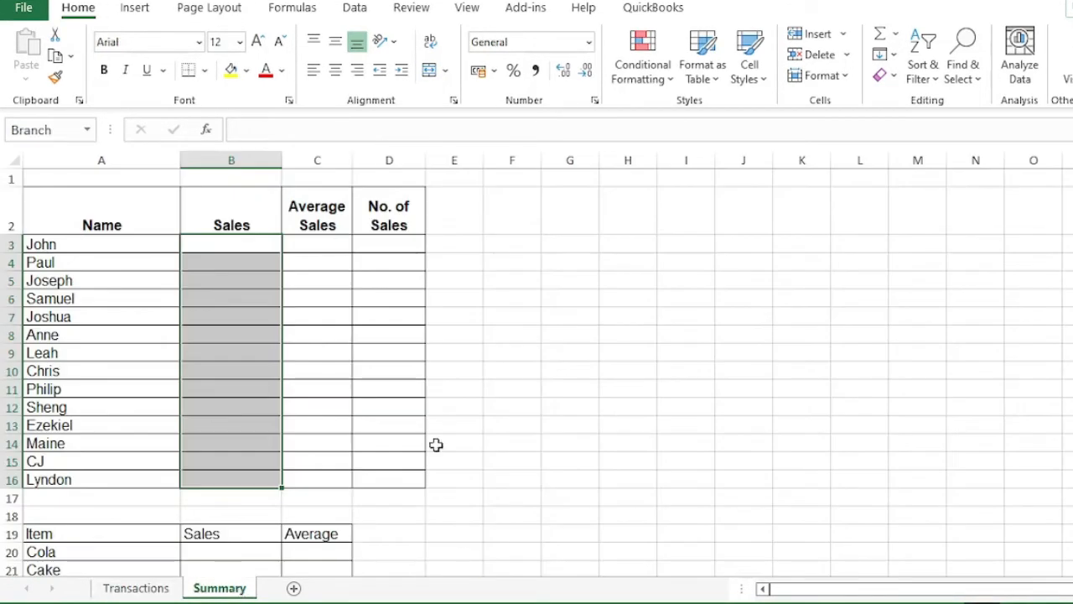
pyautogui.keyDown('ctrl'); pyautogui.scroll(4, 549, 481); pyautogui.keyUp('ctrl')
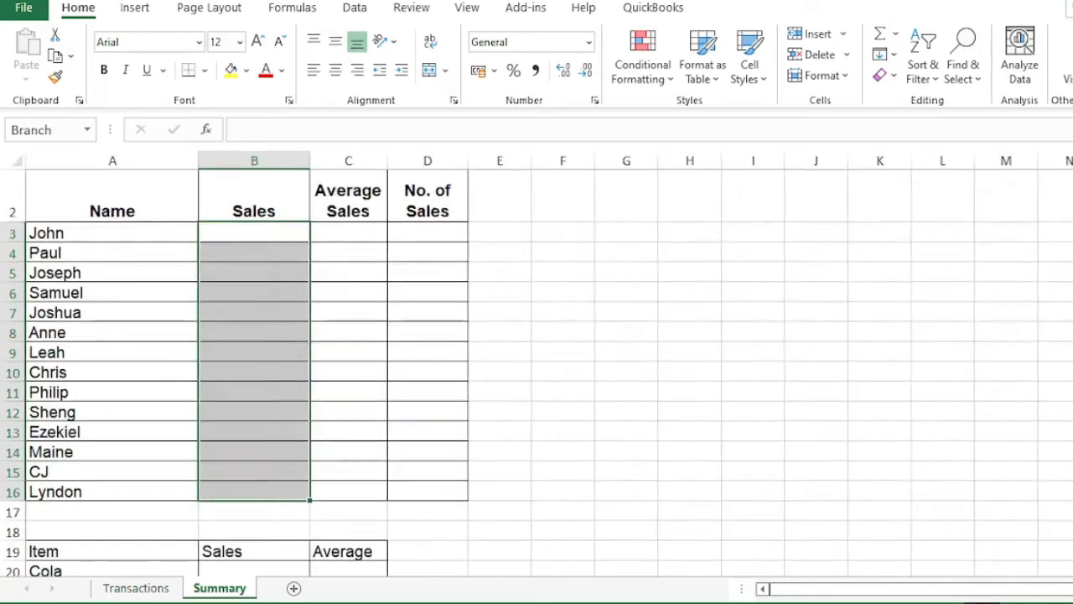
pyautogui.scroll(1, 549, 481)
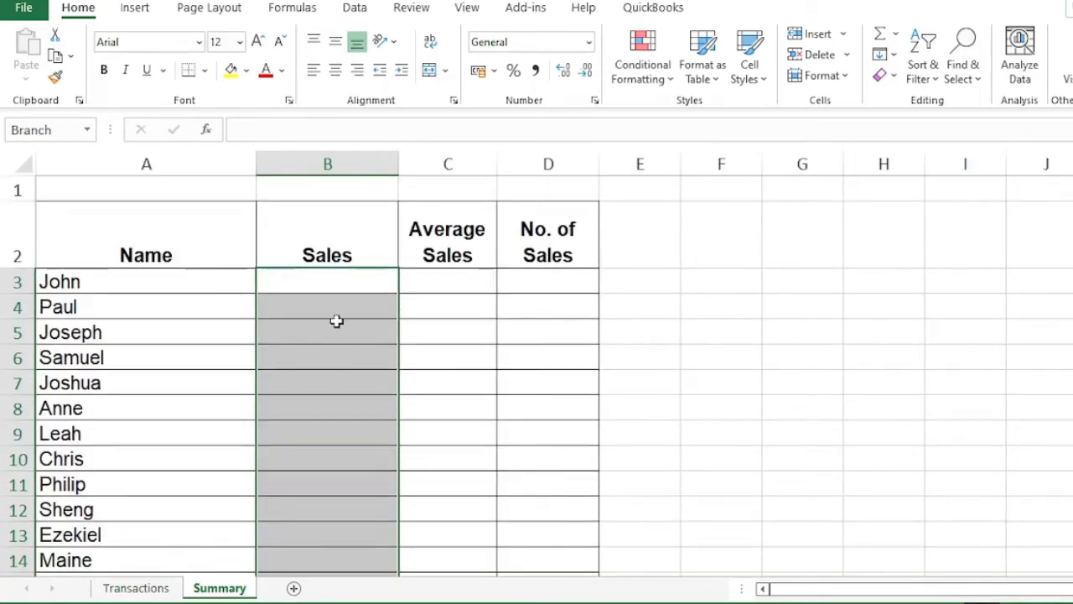
pyautogui.click(308, 284)
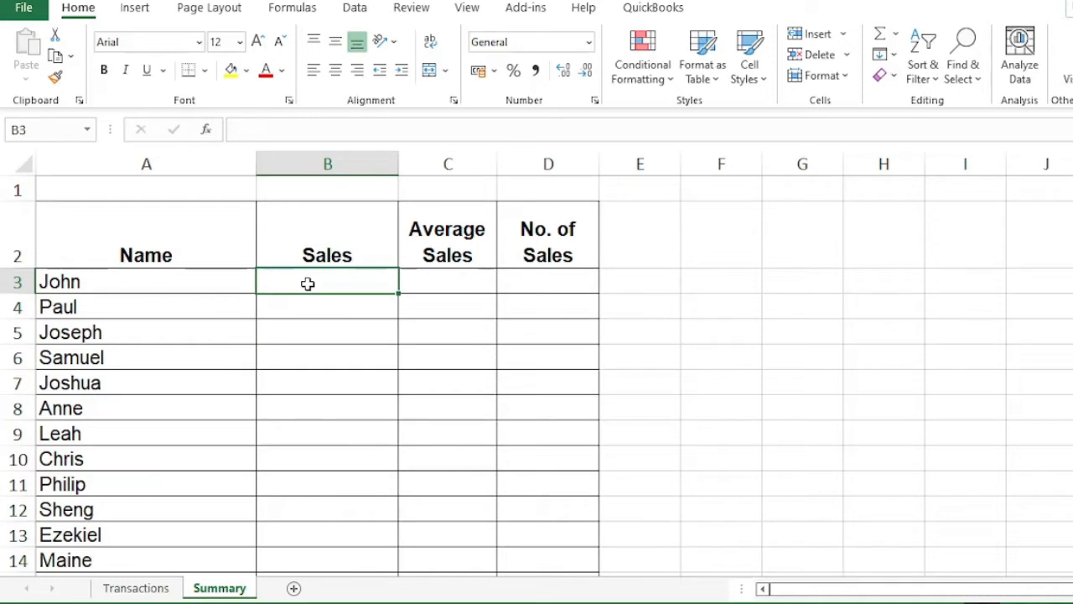
pyautogui.write('=sum')
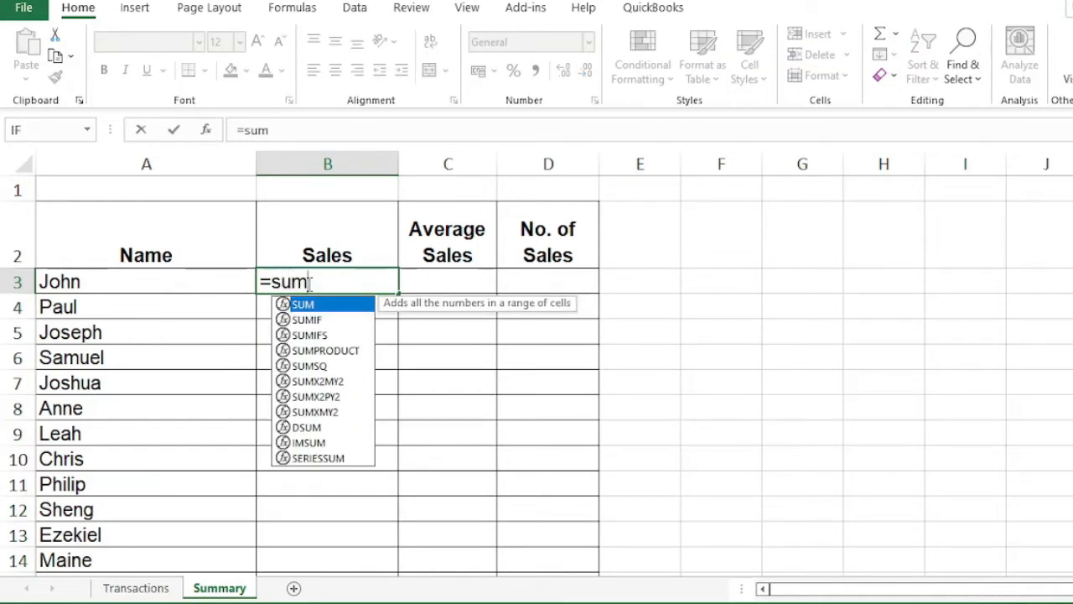
pyautogui.press('Down')
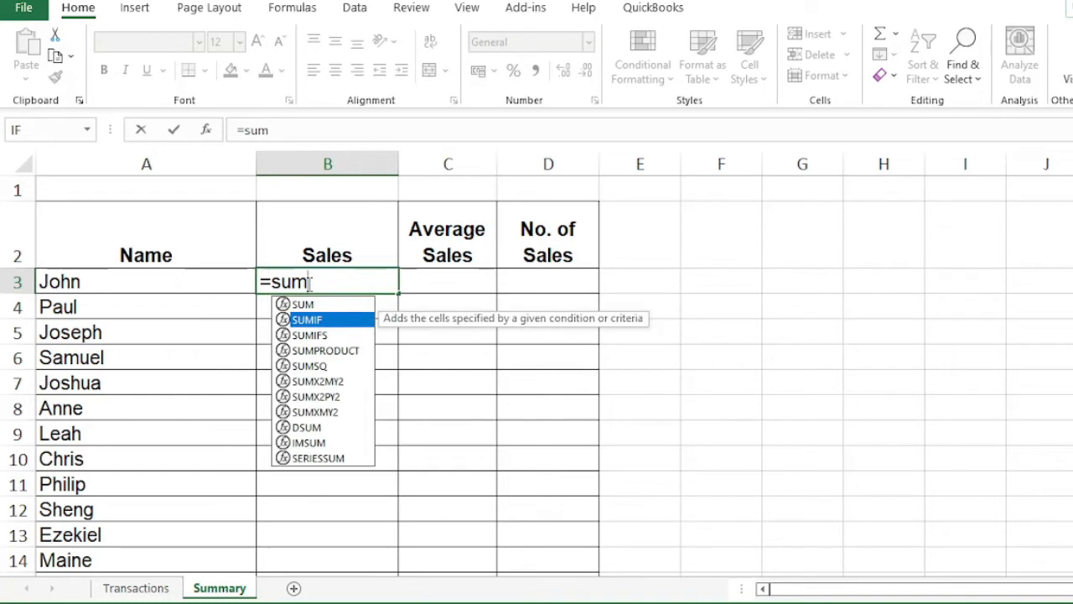
pyautogui.press('Tab')
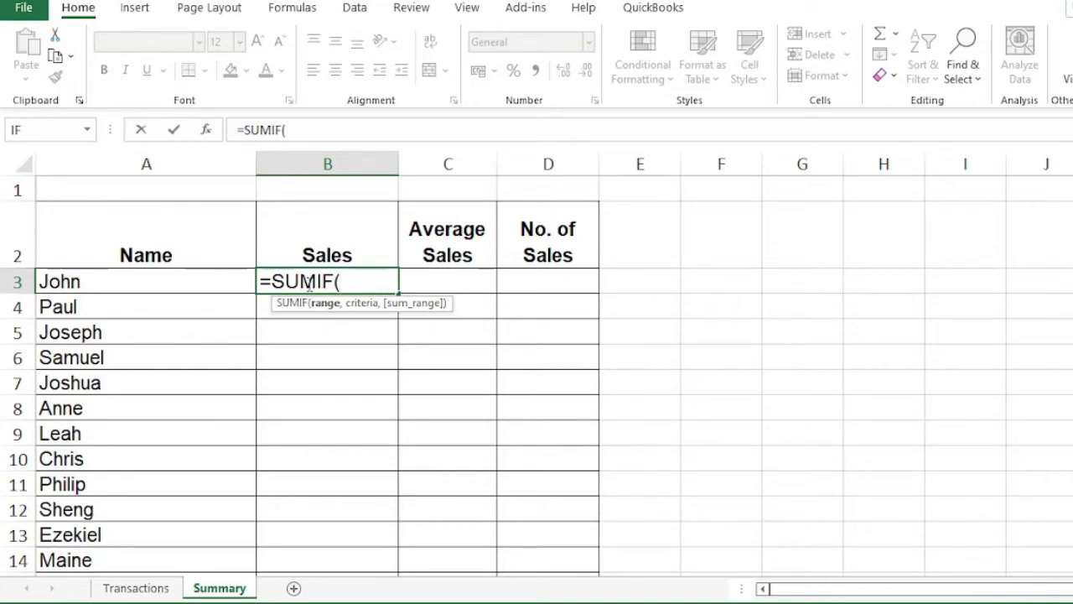
pyautogui.write('c')
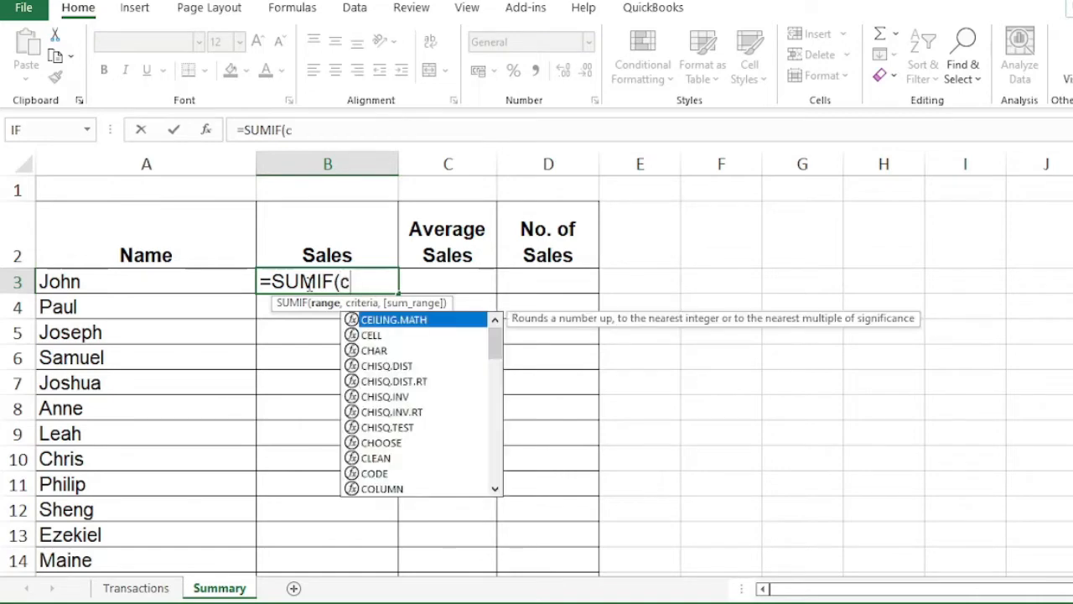
pyautogui.write('us')
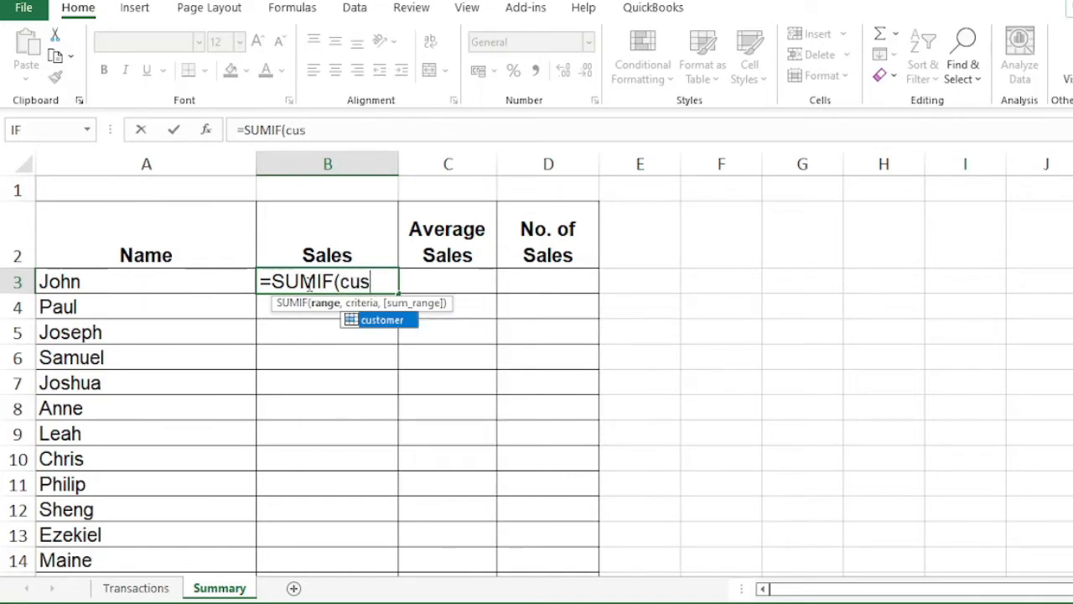
pyautogui.press('Tab')
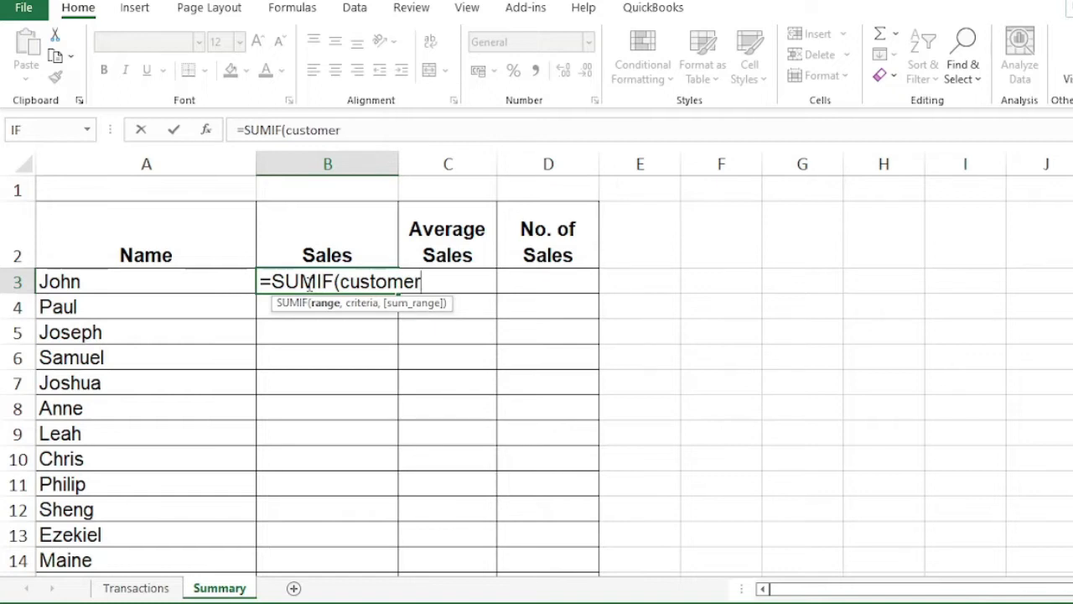
pyautogui.write(',')
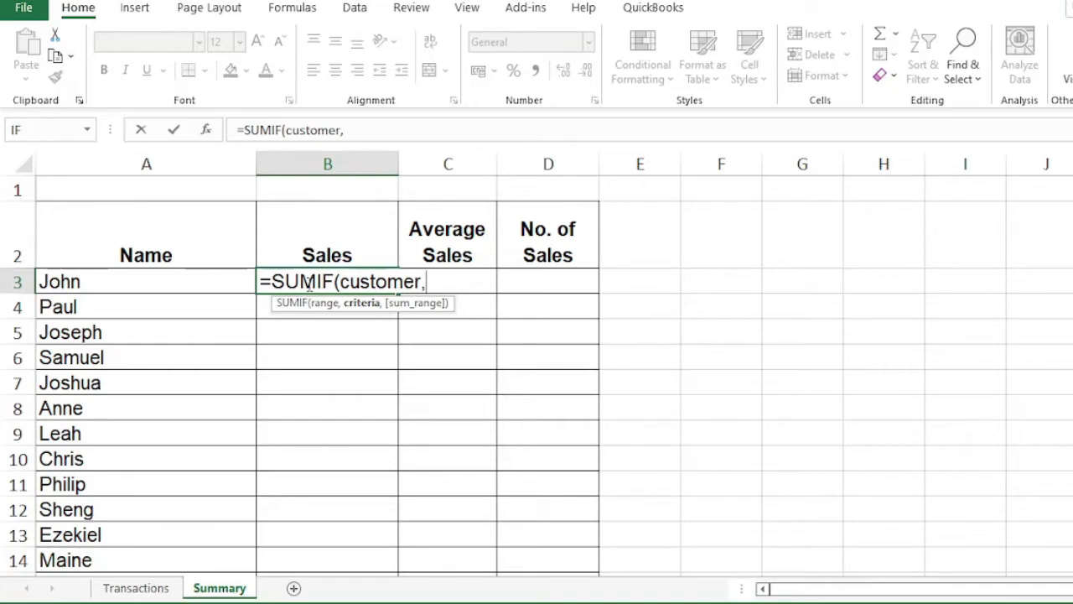
# Complete the SUMIF formula in B3 with A3 as the criteria and the named range amount as the sum range
pyautogui.press('Left')
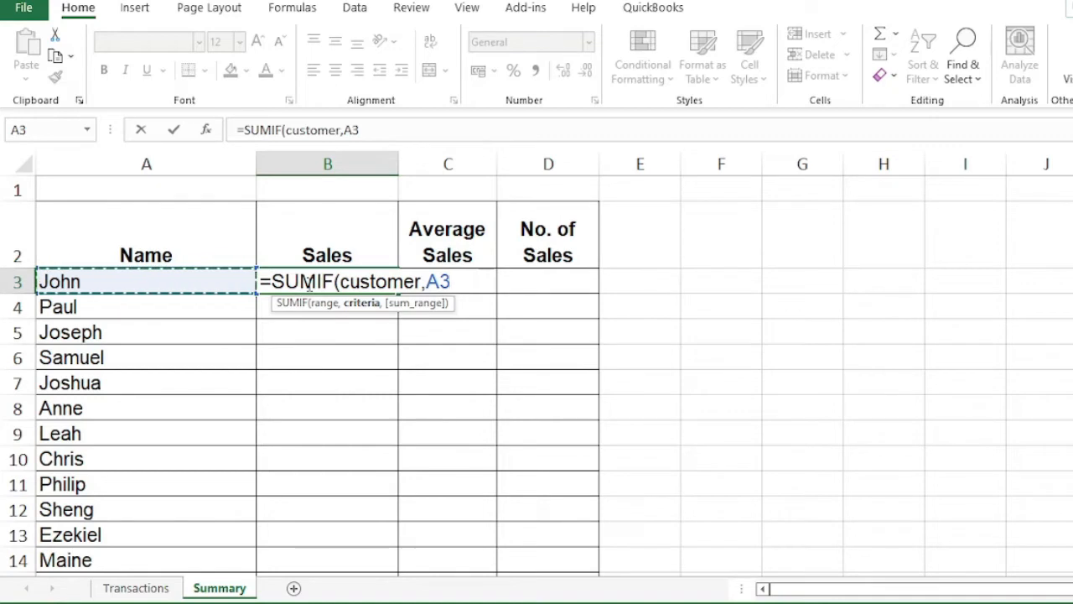
pyautogui.write(',')
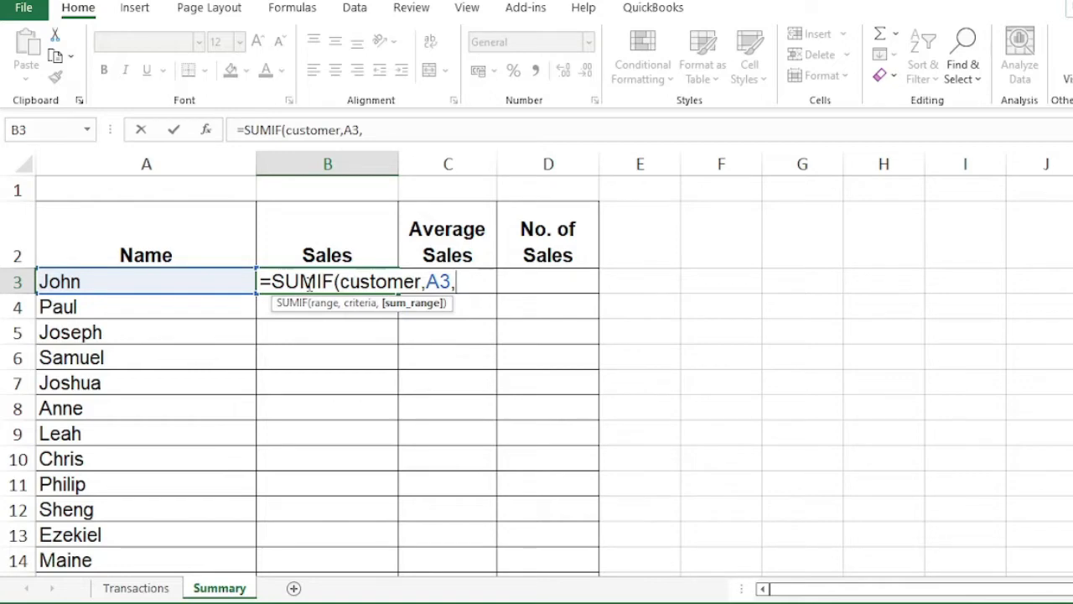
pyautogui.write('am')
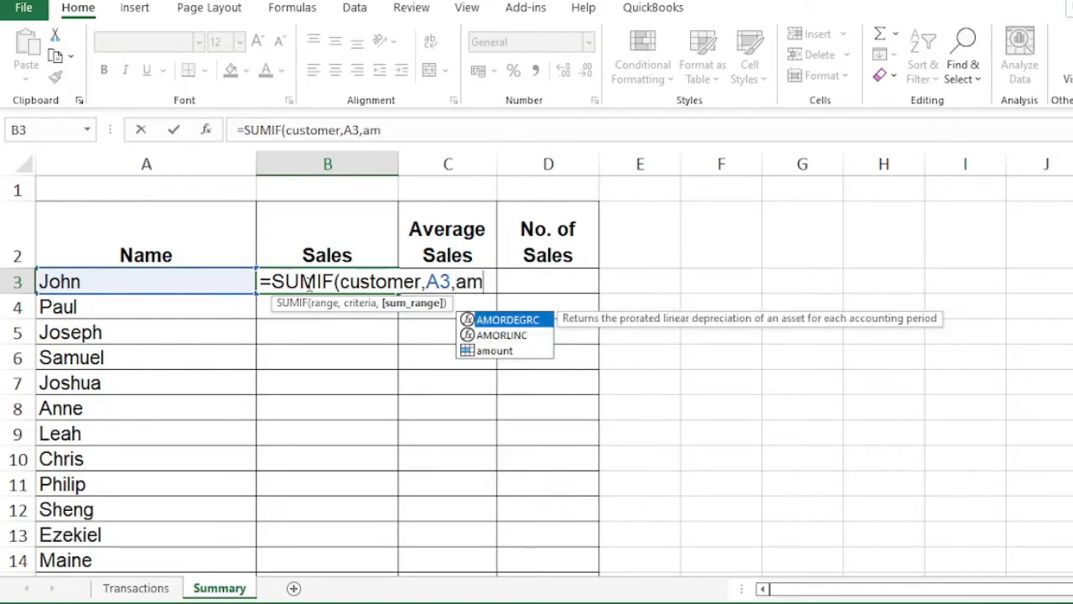
pyautogui.write('ount')
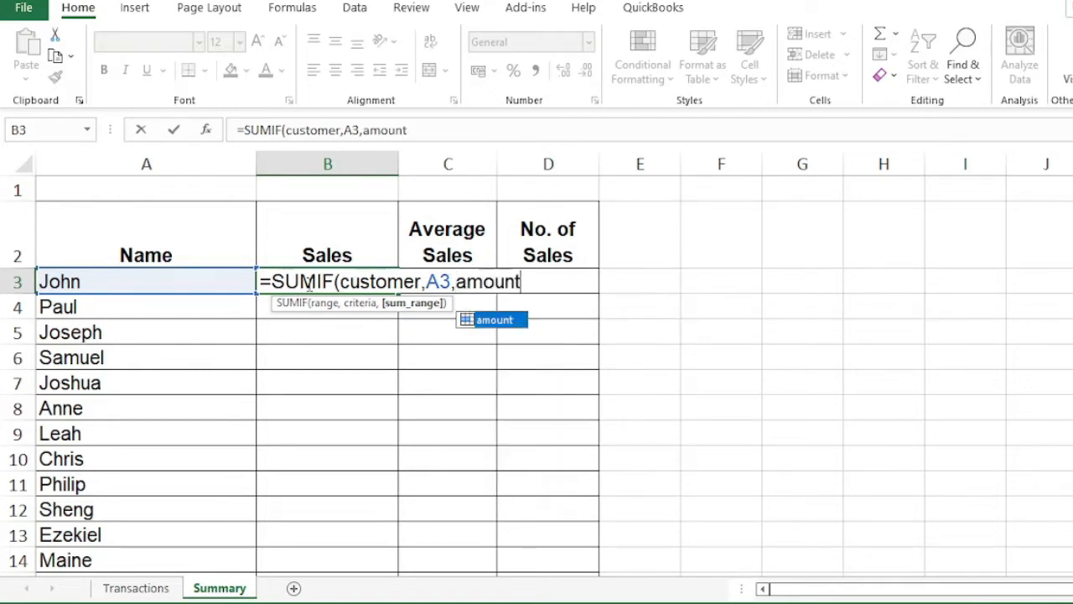
pyautogui.press('Tab')
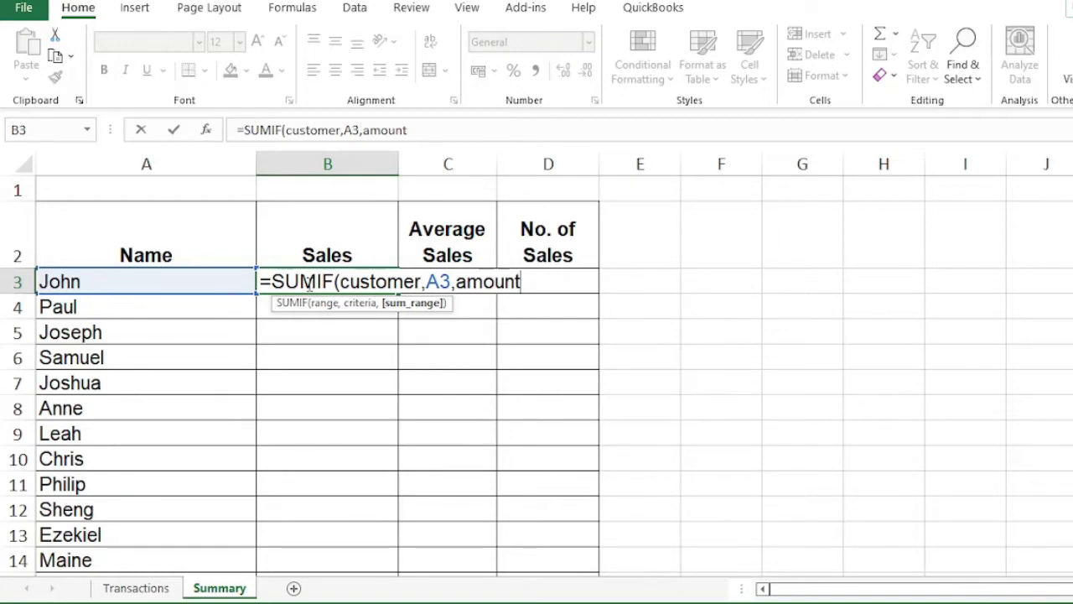
pyautogui.write(')')
pyautogui.press('Return')
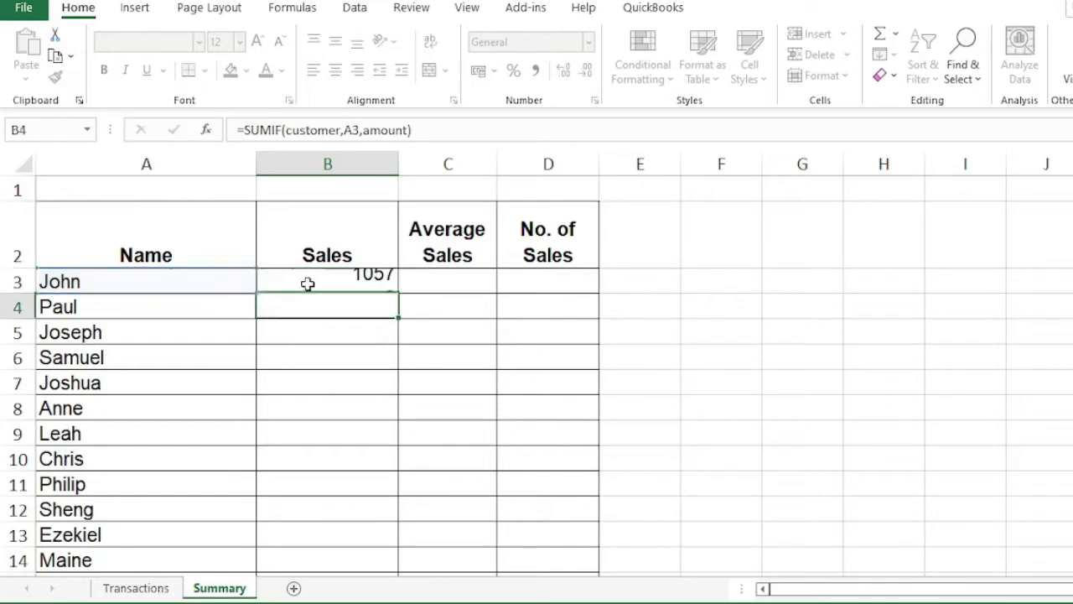
# Fill the B3 formula down the Sales column to B16 and apply the comma number format to the cells
pyautogui.click(352, 279)
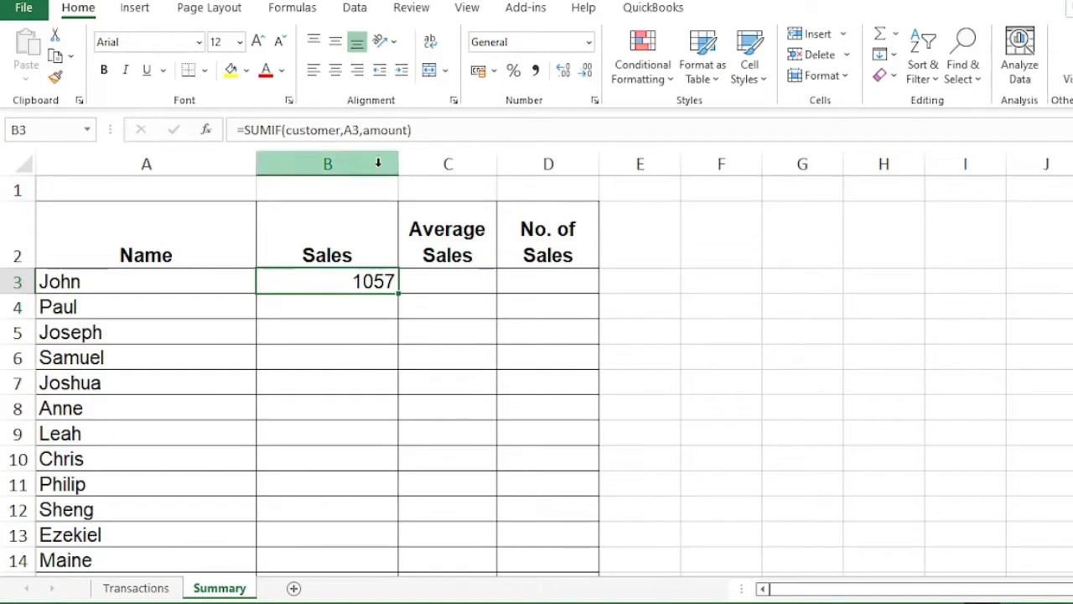
pyautogui.doubleClick(398, 291)
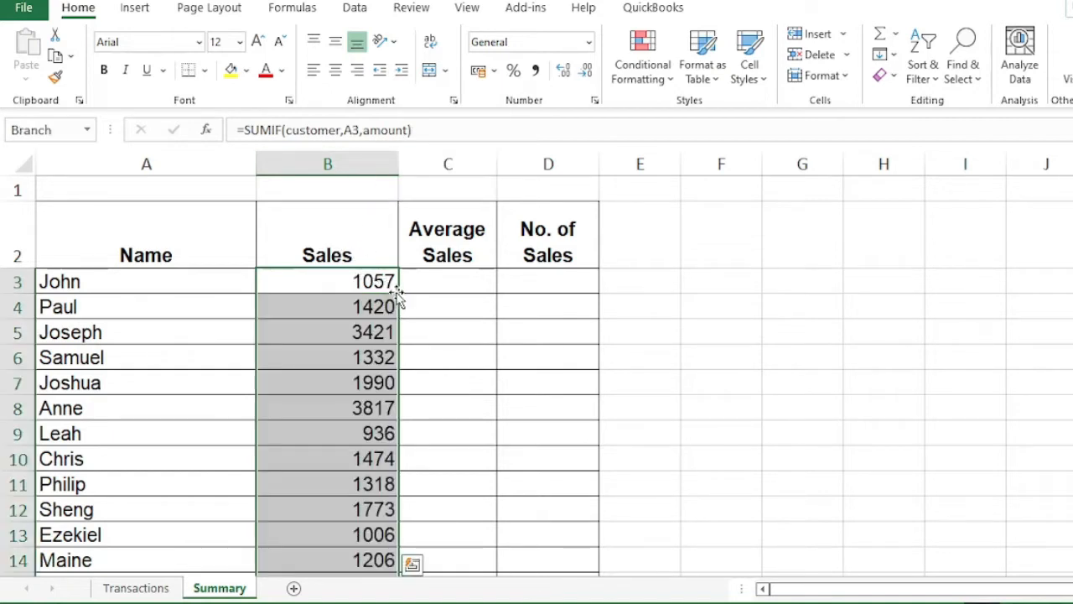
pyautogui.click(535, 72)
pyautogui.scroll(-3, 318, 461)
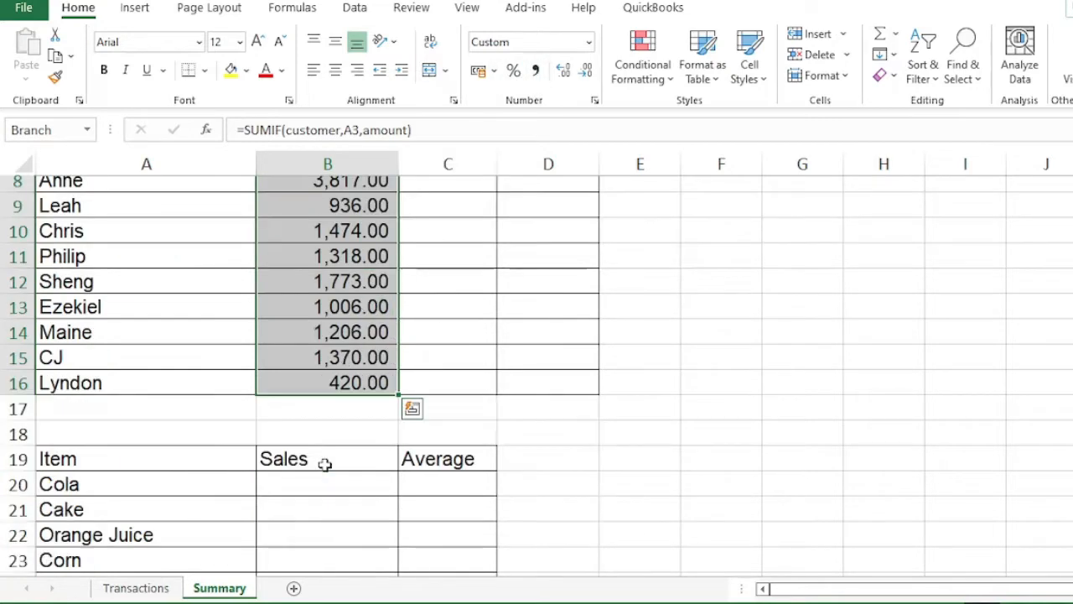
pyautogui.click(342, 406)
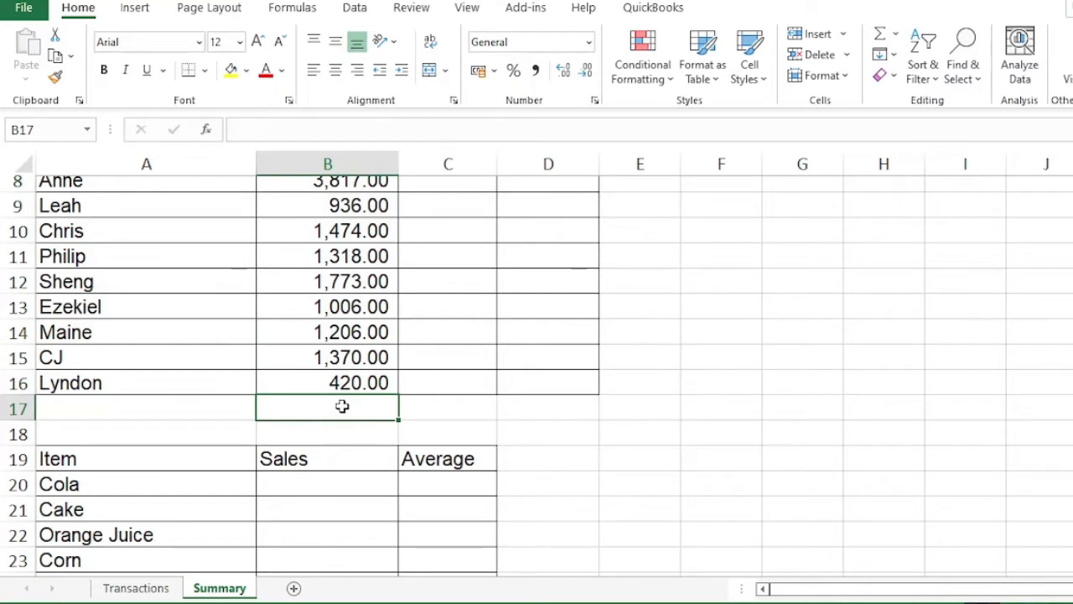
pyautogui.write('=')
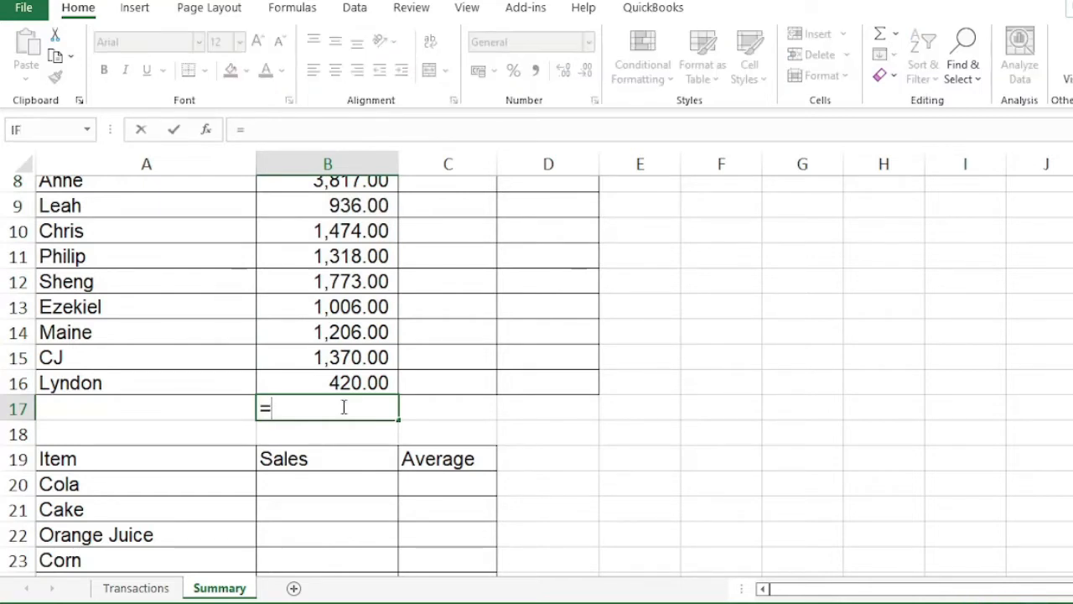
pyautogui.press('BackSpace')
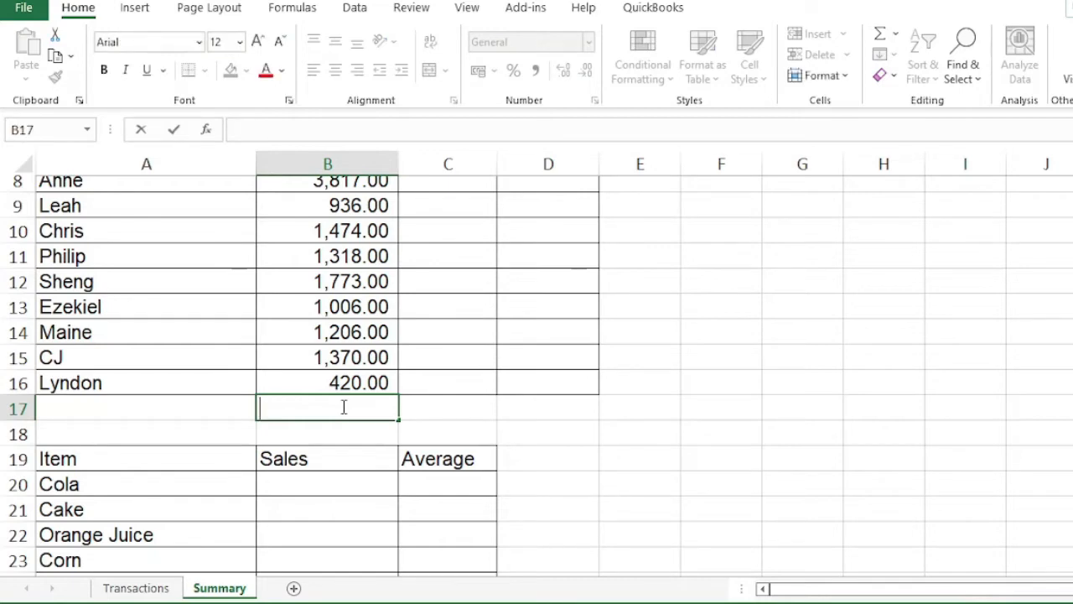
pyautogui.press('alt')
pyautogui.press('Escape')
pyautogui.press('Escape')
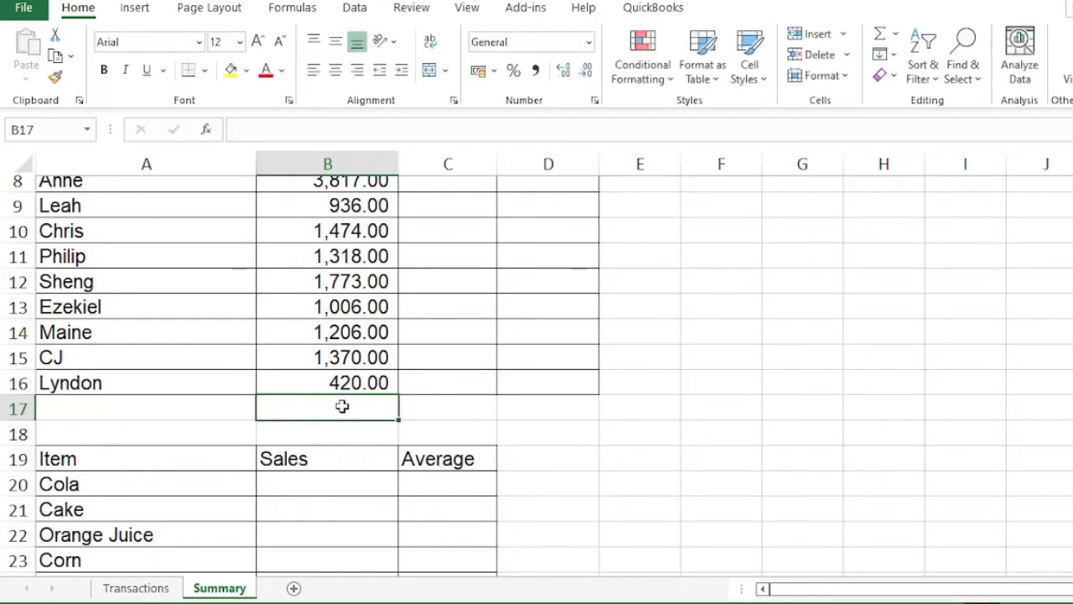
# Total the customer sales B3:B16 with a SUM formula in B17 and apply the comma number format to it
pyautogui.doubleClick(342, 406)
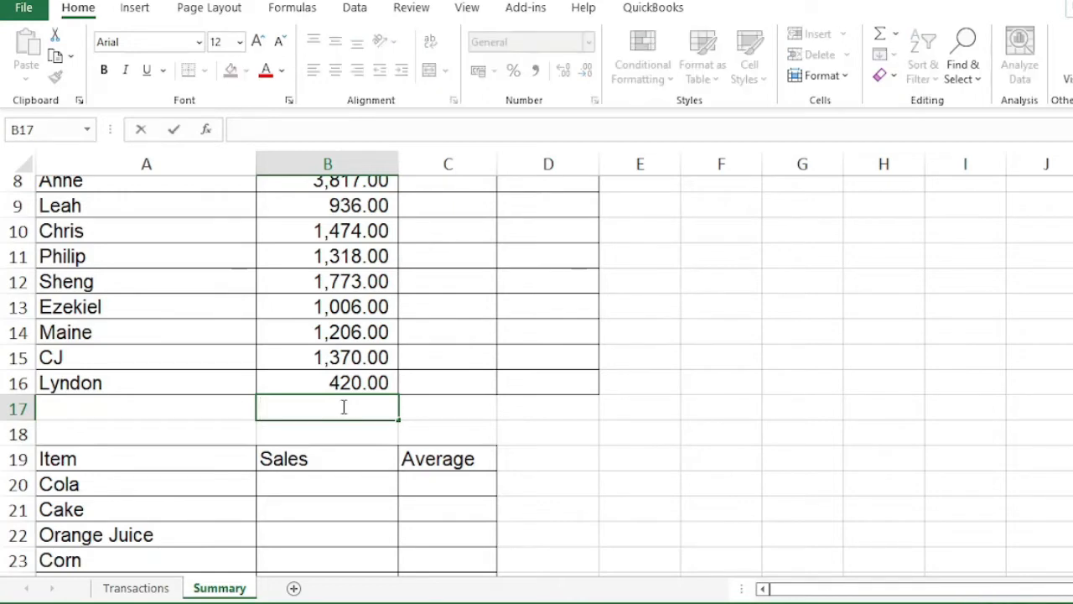
pyautogui.scroll(2, 344, 406)
pyautogui.scroll(-2, 344, 407)
pyautogui.write('=sum')
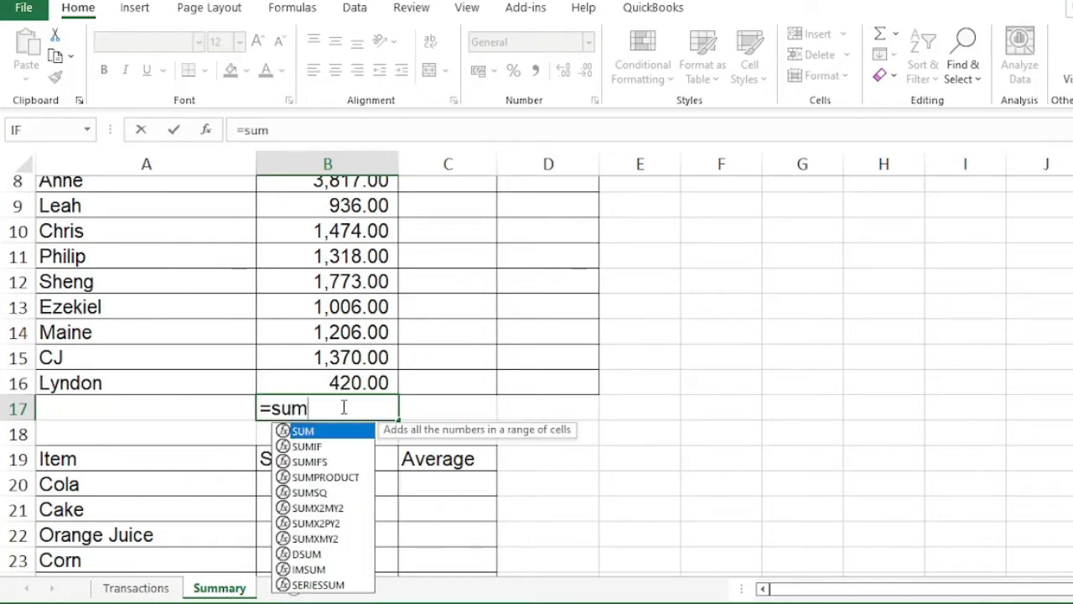
pyautogui.press('Tab')
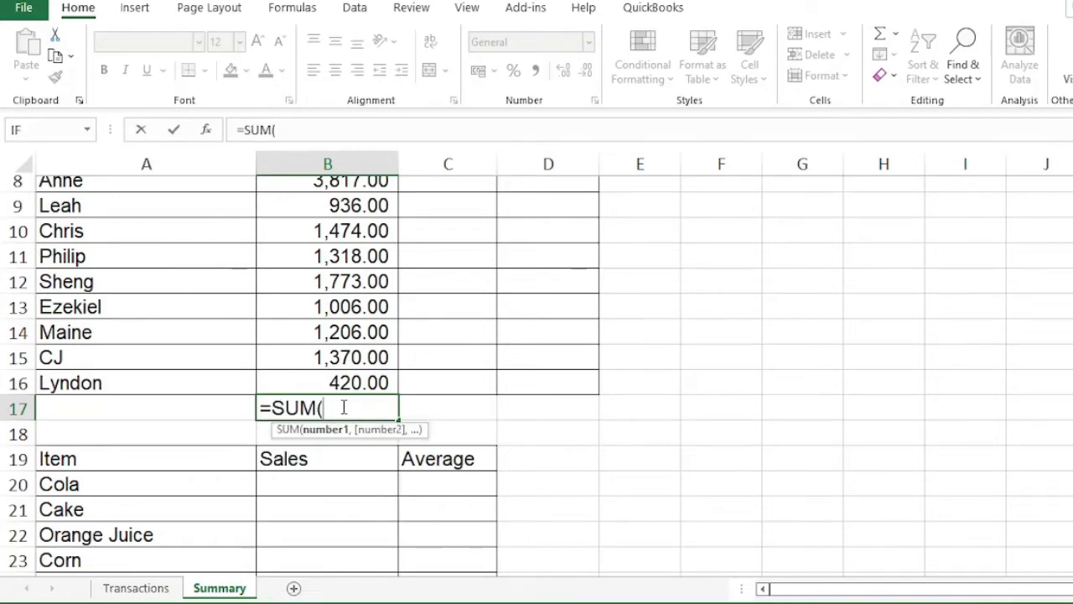
pyautogui.press('Up')
pyautogui.press('Up')
pyautogui.press('Up')
pyautogui.press('Up')
pyautogui.press('Up')
pyautogui.hotkey('ctrl', 'Up')
pyautogui.press('Down')
pyautogui.press('Down')
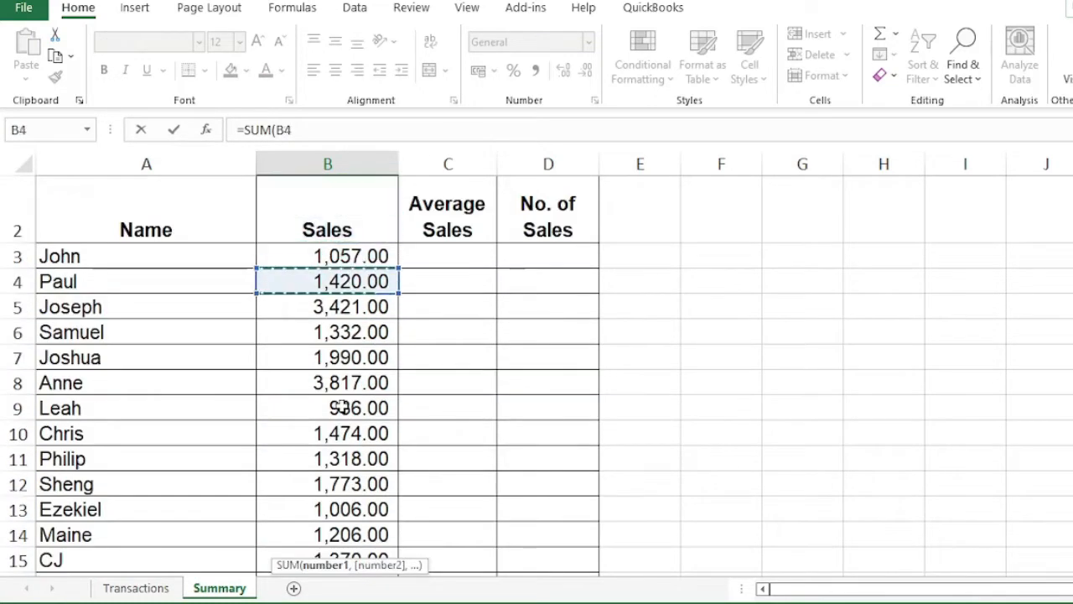
pyautogui.press('Up')
pyautogui.hotkey('shift', 'Down')
pyautogui.hotkey('shift', 'Down')
pyautogui.hotkey('shift', 'Down')
pyautogui.hotkey('shift', 'Down')
pyautogui.hotkey('shift', 'Down')
pyautogui.hotkey('shift', 'Down')
pyautogui.hotkey('shift', 'Down')
pyautogui.hotkey('shift', 'Down')
pyautogui.hotkey('shift', 'Down')
pyautogui.hotkey('shift', 'Down')
pyautogui.hotkey('shift', 'Down')
pyautogui.hotkey('shift', 'Down')
pyautogui.hotkey('shift', 'Down')
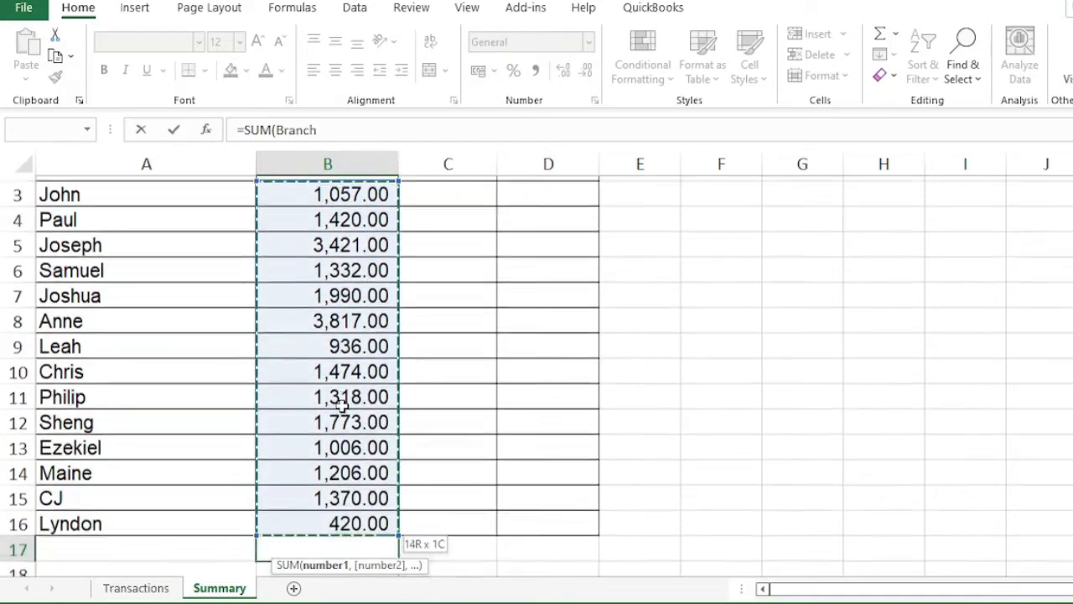
pyautogui.press('Return')
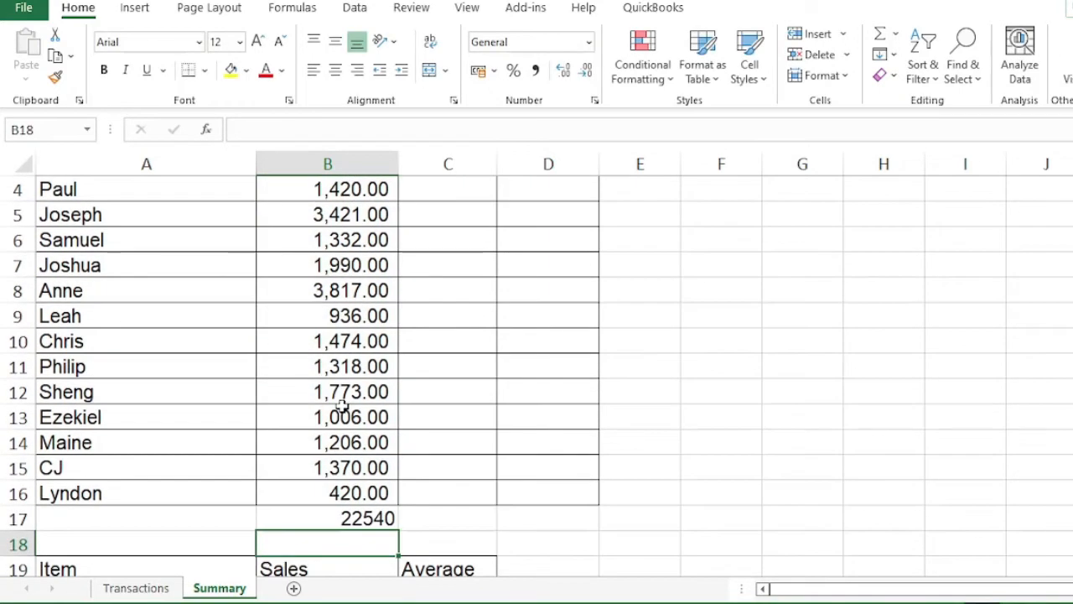
pyautogui.click(340, 514)
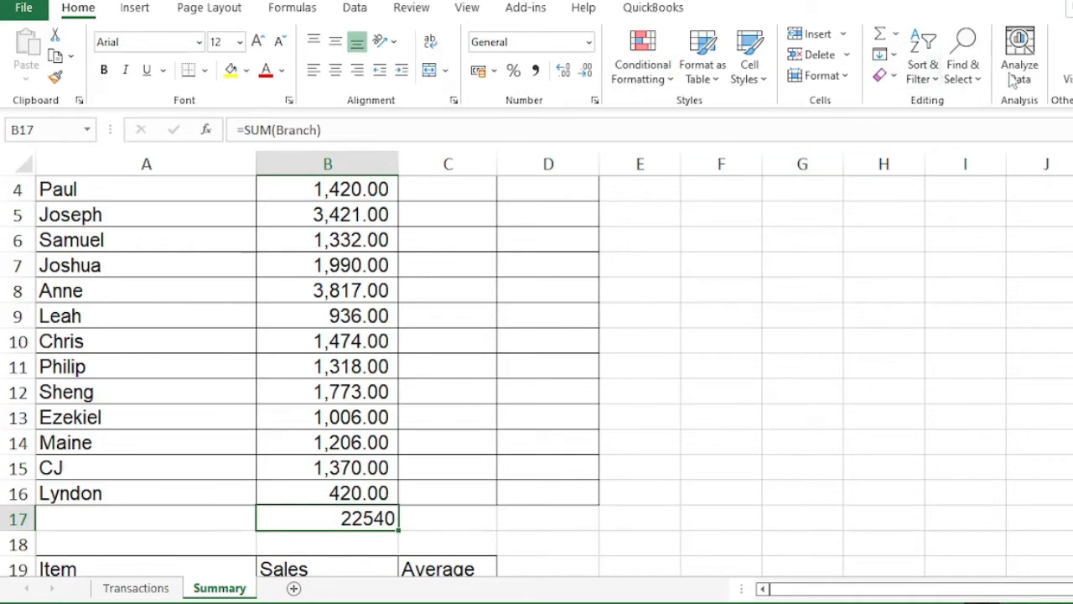
pyautogui.click(536, 71)
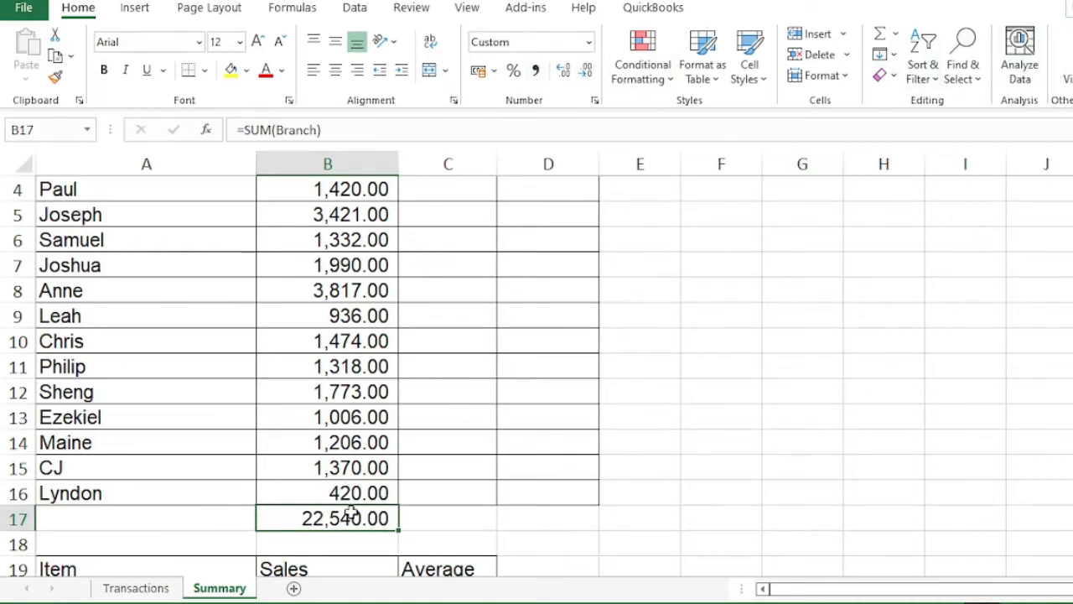
# On the Transactions sheet, enter the label "Total amount" in cell H4
pyautogui.click(135, 589)
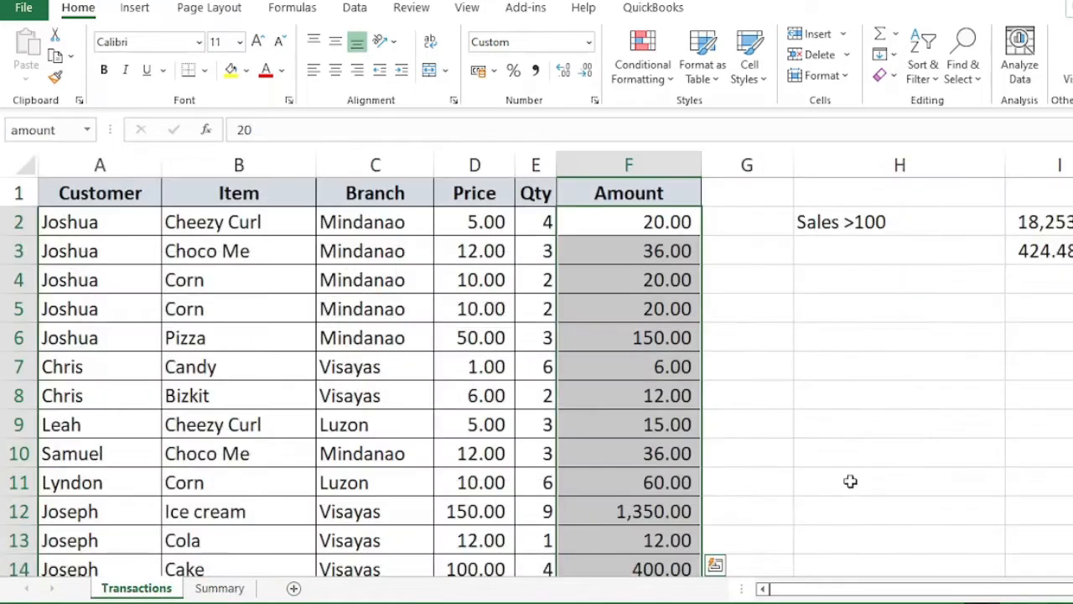
pyautogui.click(1065, 285)
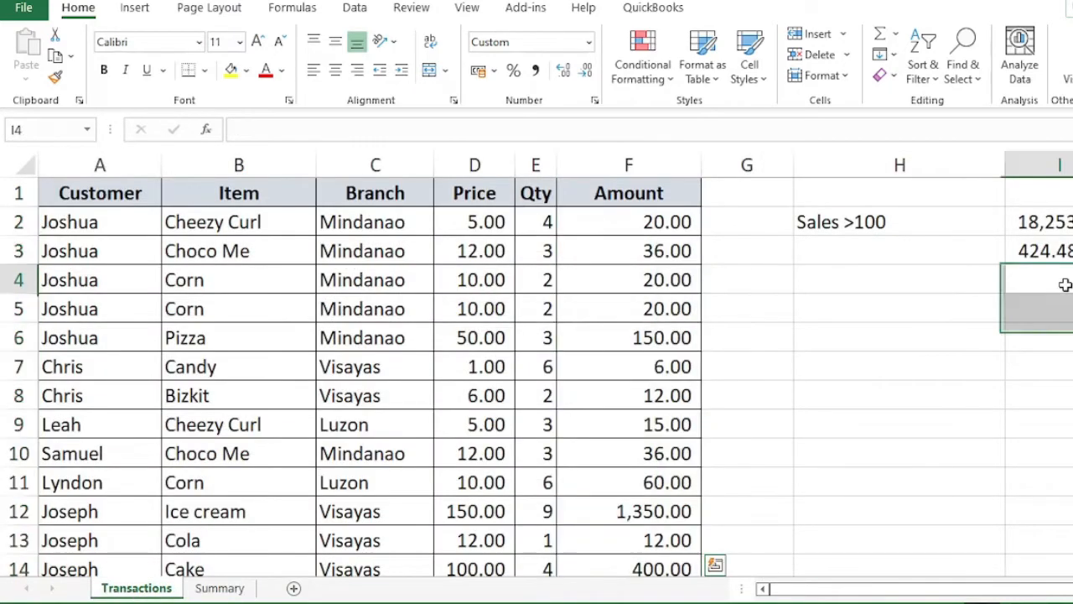
pyautogui.click(954, 277)
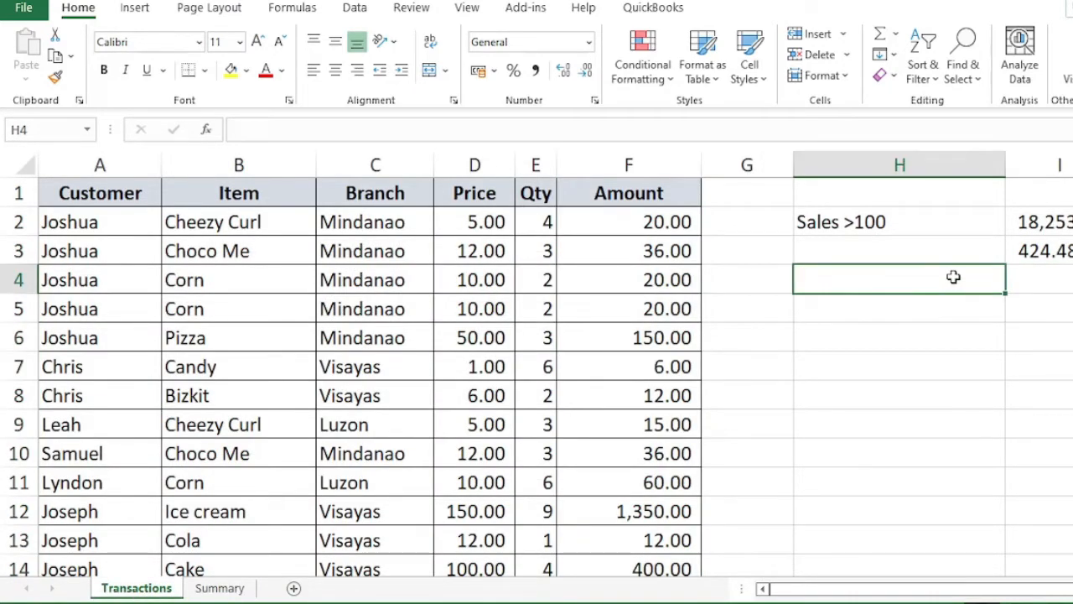
pyautogui.write('sum')
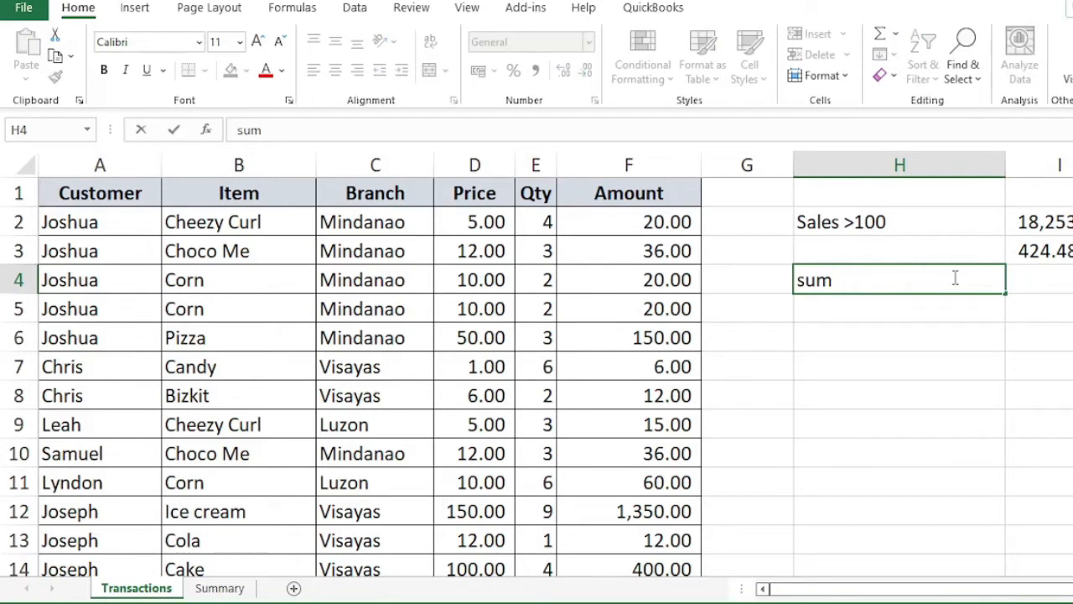
pyautogui.press('BackSpace')
pyautogui.press('BackSpace')
pyautogui.press('BackSpace')
pyautogui.write('Toat')
pyautogui.press('BackSpace')
pyautogui.press('BackSpace')
pyautogui.write('tal')
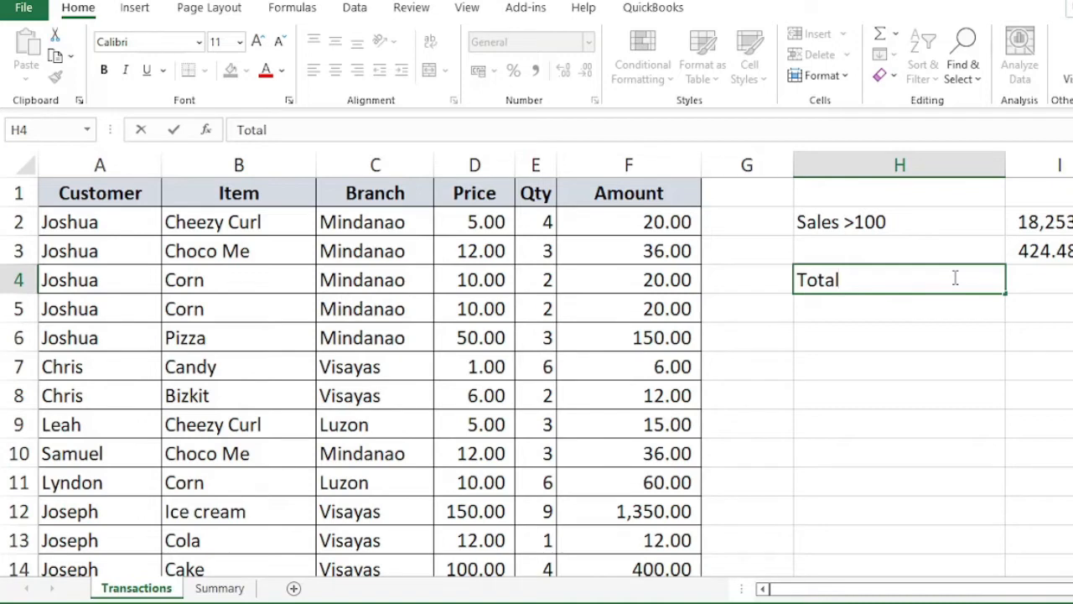
pyautogui.write(' amou')
pyautogui.write('n')
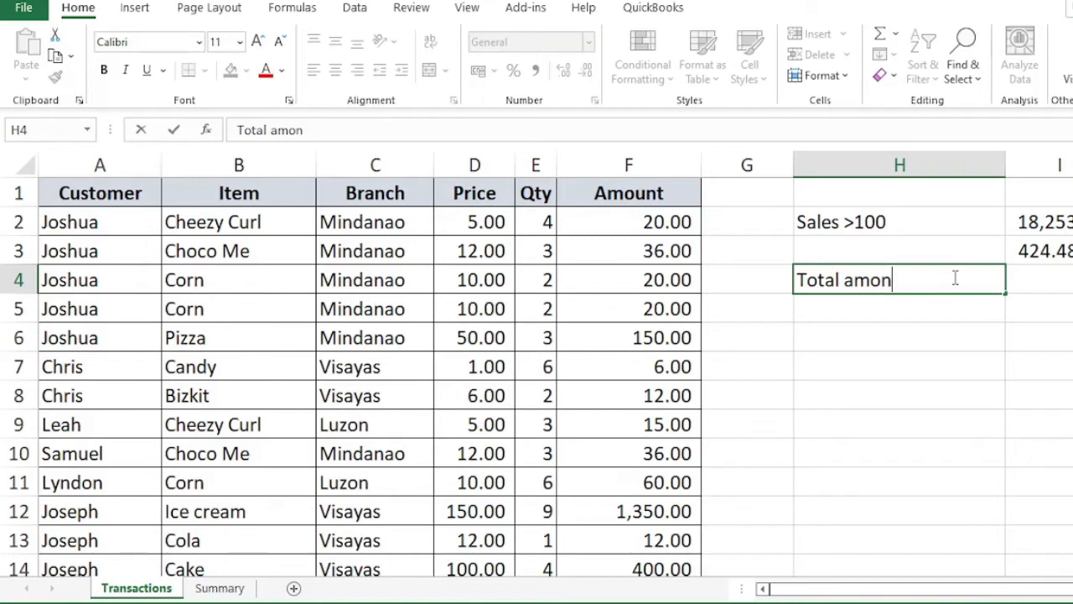
pyautogui.press('BackSpace')
pyautogui.write('unt')
pyautogui.press('Tab')
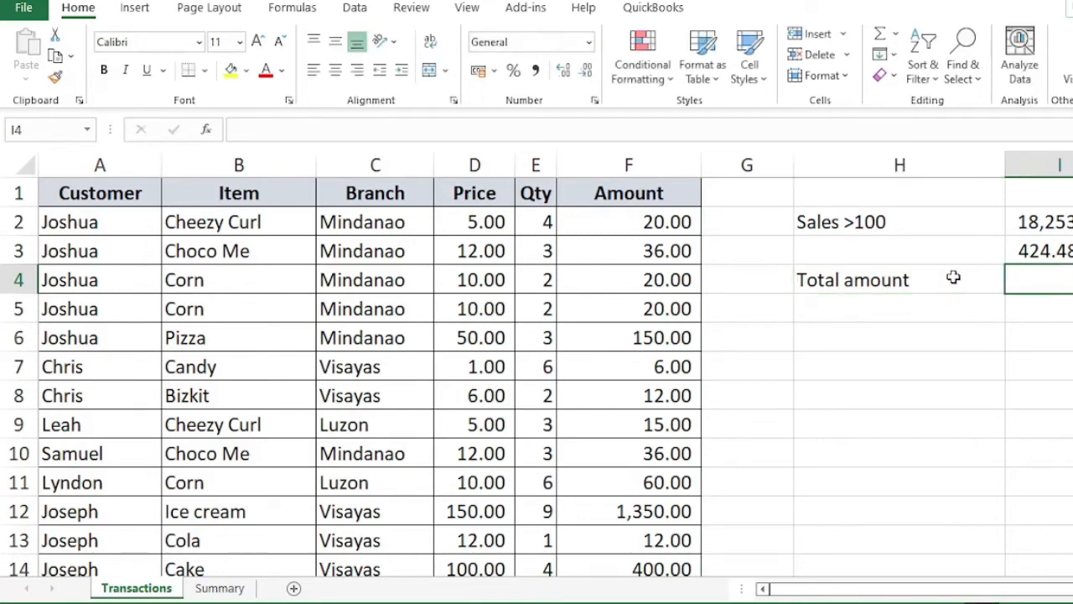
# Total the named range amount with a SUM formula in I4 and apply the comma number format to the cell
pyautogui.write('=sum')
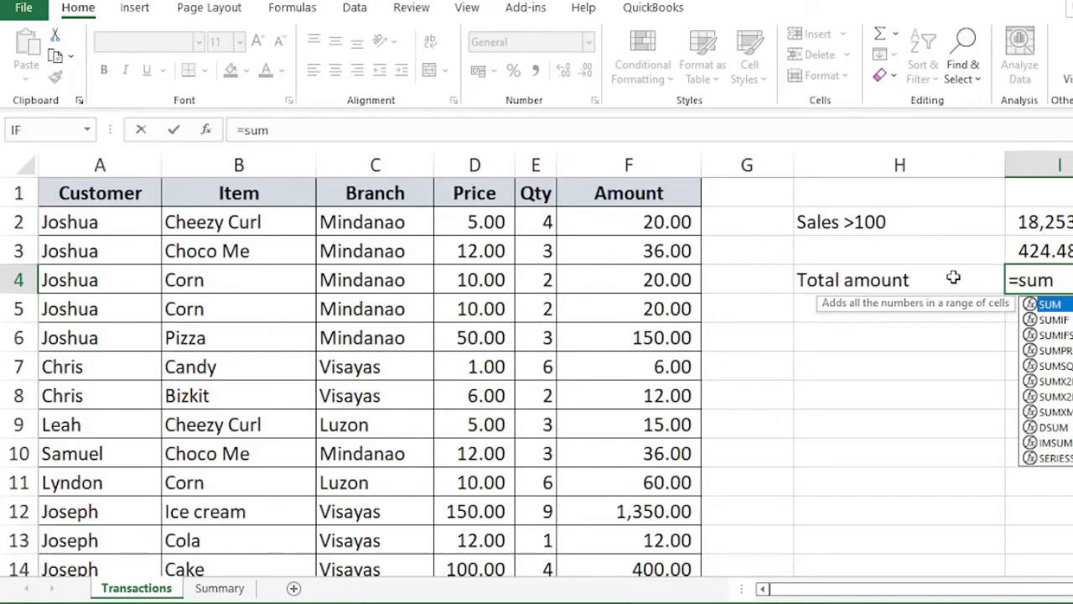
pyautogui.press('Tab')
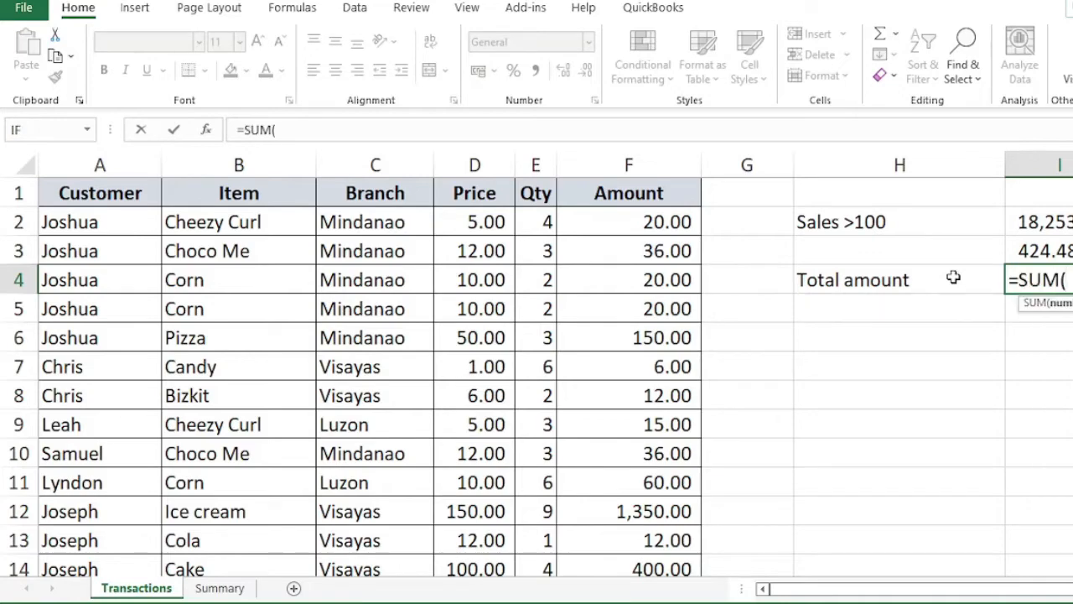
pyautogui.press('Left')
pyautogui.press('Left')
pyautogui.press('Up')
pyautogui.press('Up')
pyautogui.hotkey('ctrl', 'shift', 'Down')
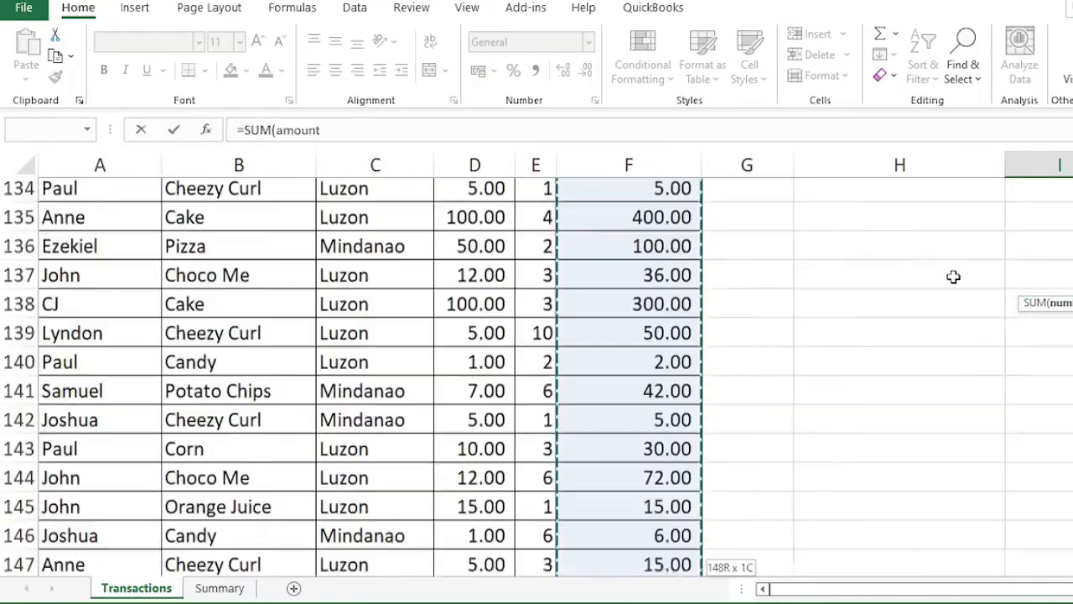
pyautogui.press('Return')
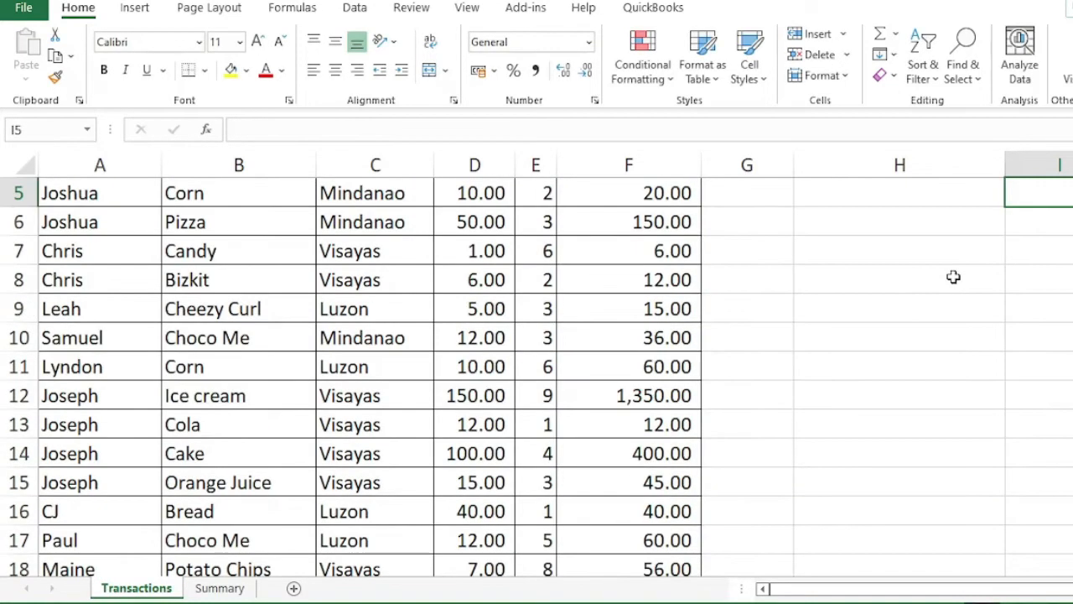
pyautogui.scroll(2, 953, 277)
pyautogui.press('Up')
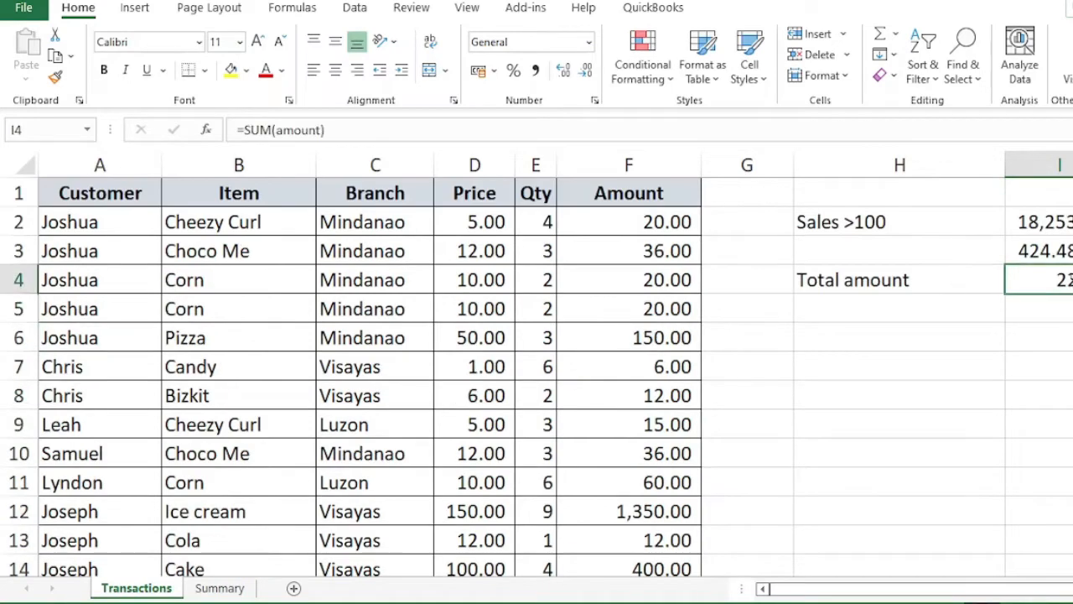
pyautogui.click(536, 70)
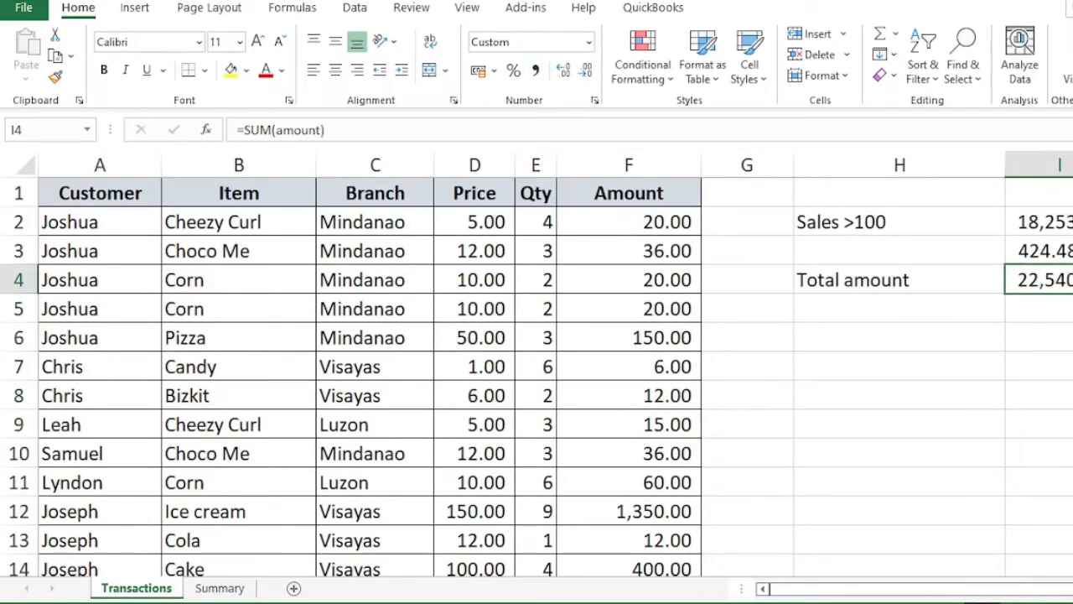
# On the Summary sheet, start an AVERAGEIF formula in Average Sales cell C3 with the named range customer as its range argument
pyautogui.click(229, 589)
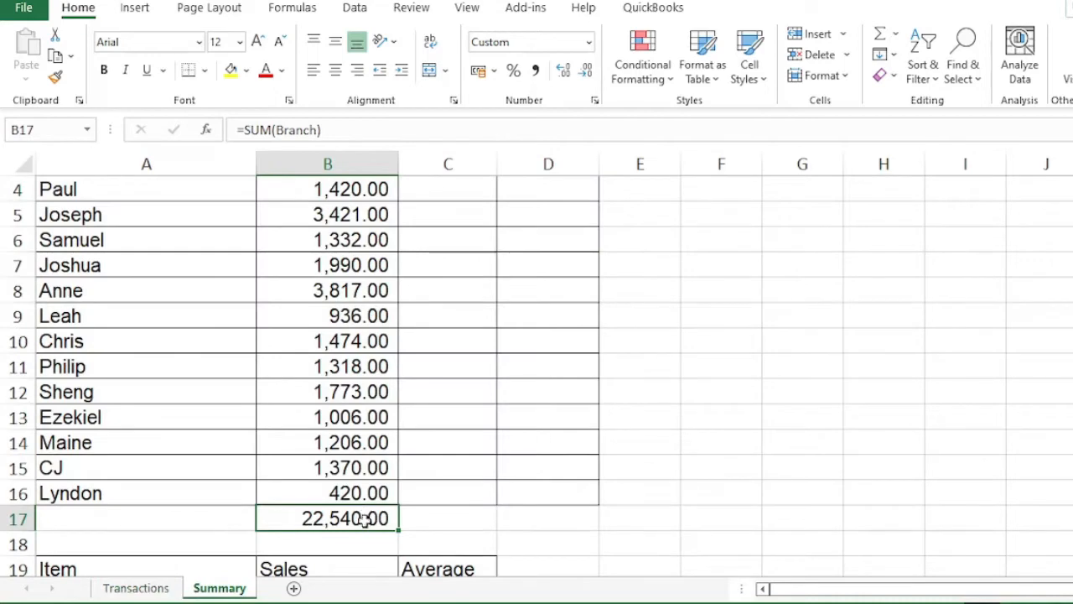
pyautogui.scroll(1, 343, 444)
pyautogui.scroll(-4, 348, 436)
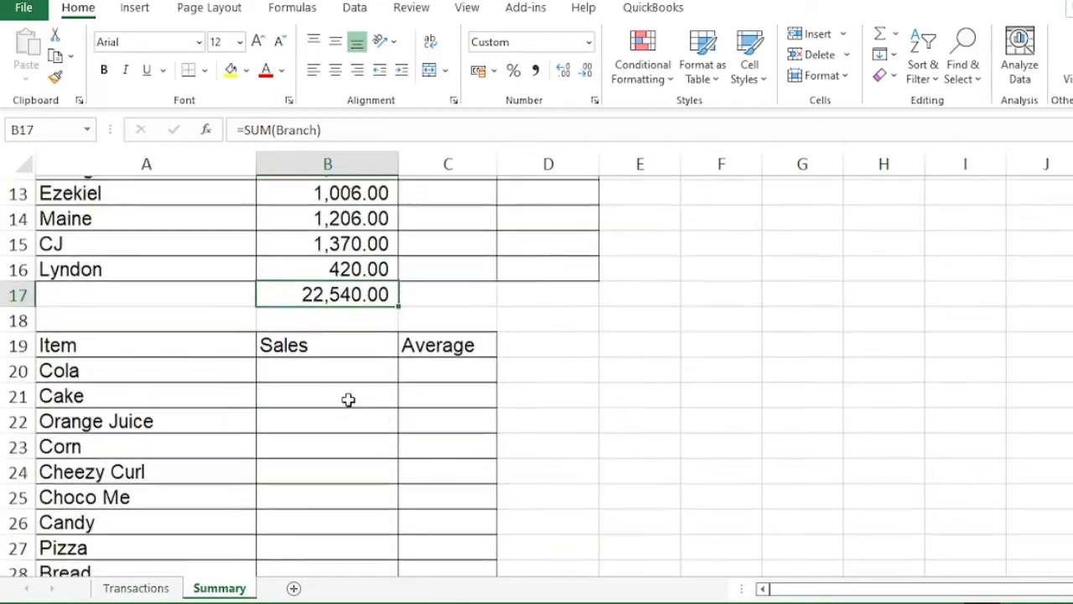
pyautogui.scroll(4, 348, 400)
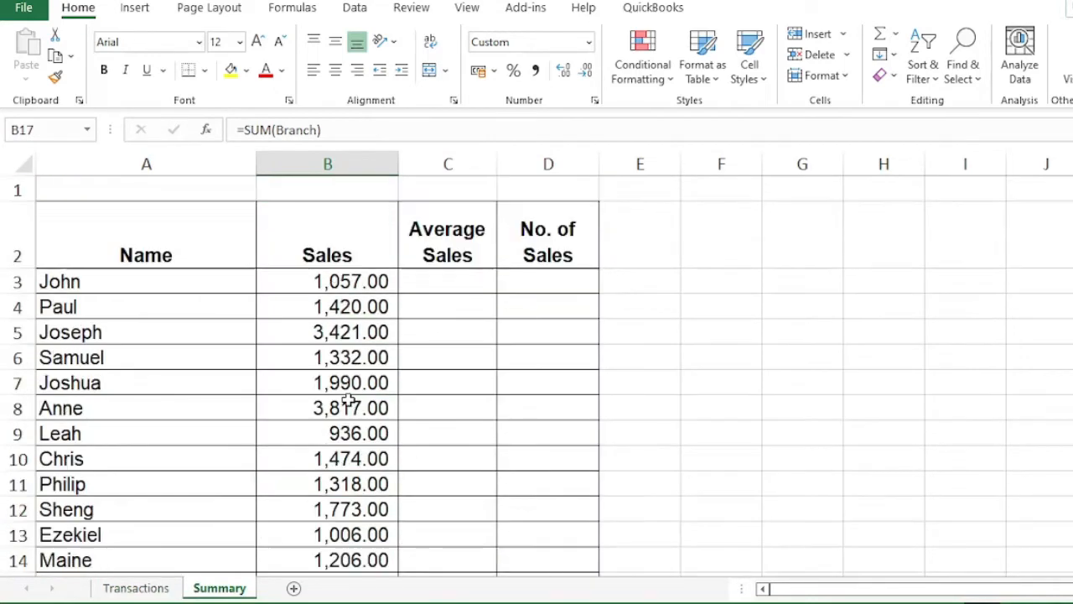
pyautogui.click(464, 281)
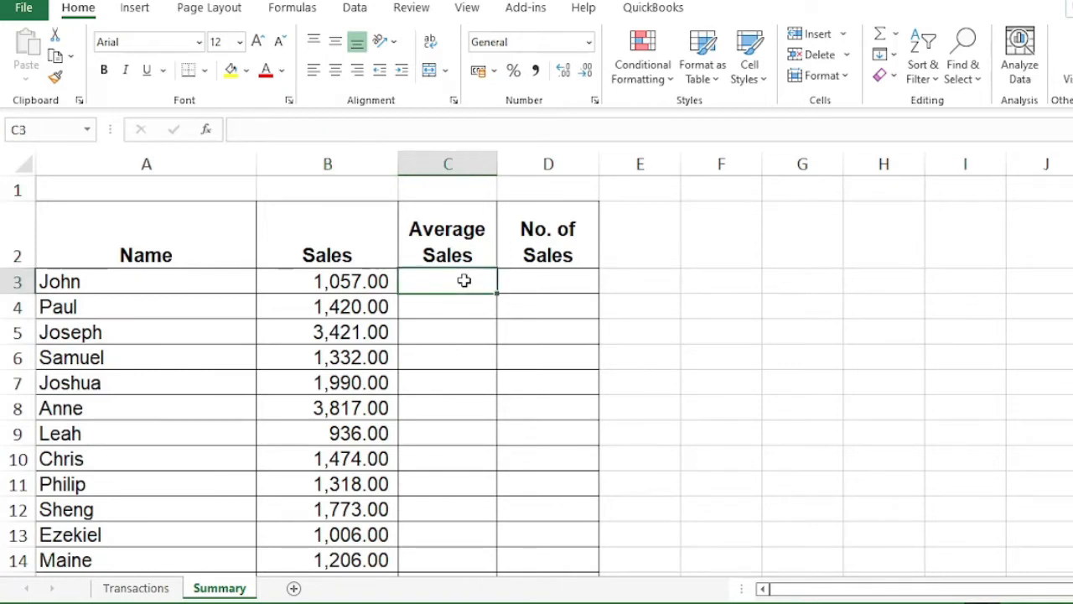
pyautogui.write('=')
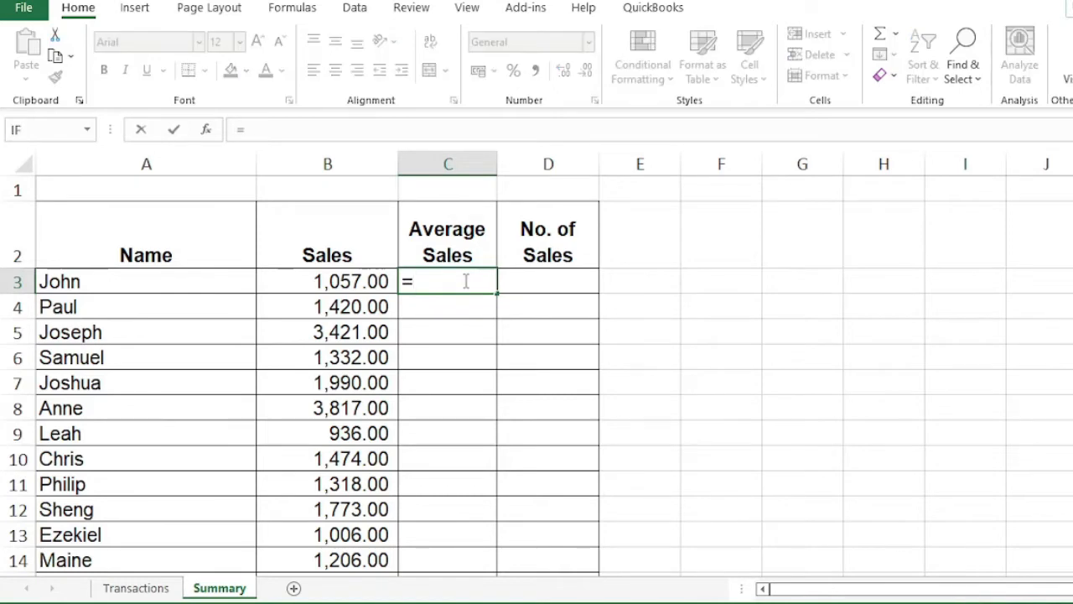
pyautogui.write('av')
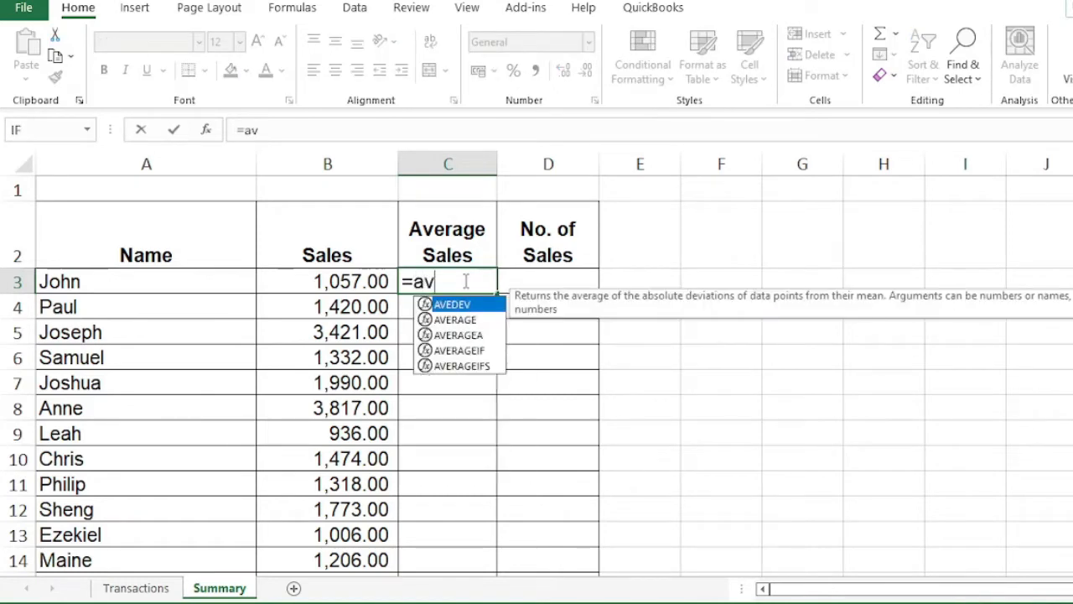
pyautogui.press('Down')
pyautogui.press('Down')
pyautogui.press('Down')
pyautogui.press('Tab')
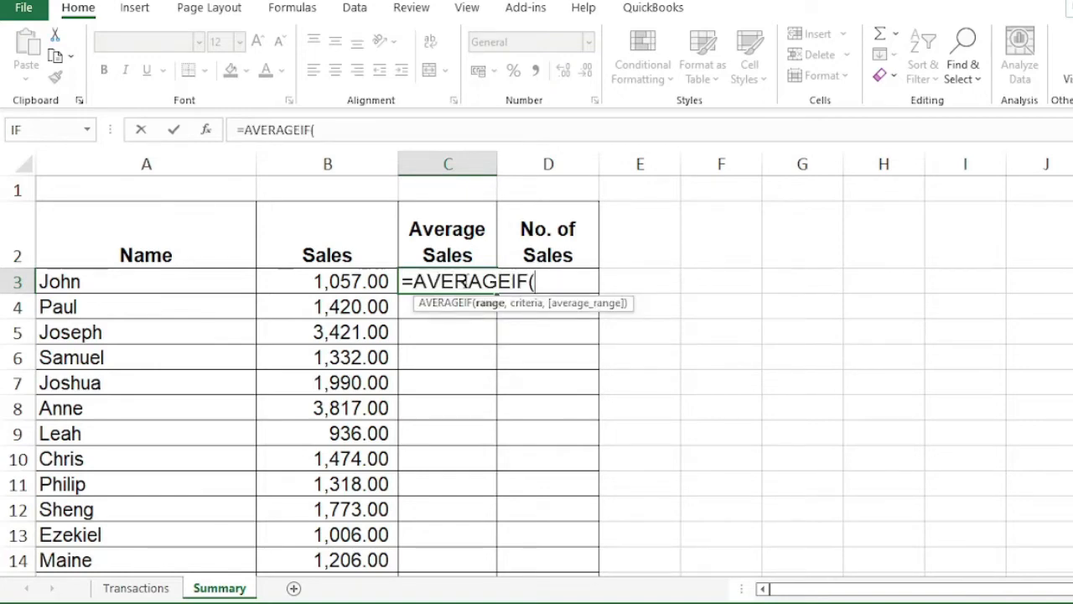
pyautogui.write('c')
pyautogui.press('BackSpace')
pyautogui.write('cus')
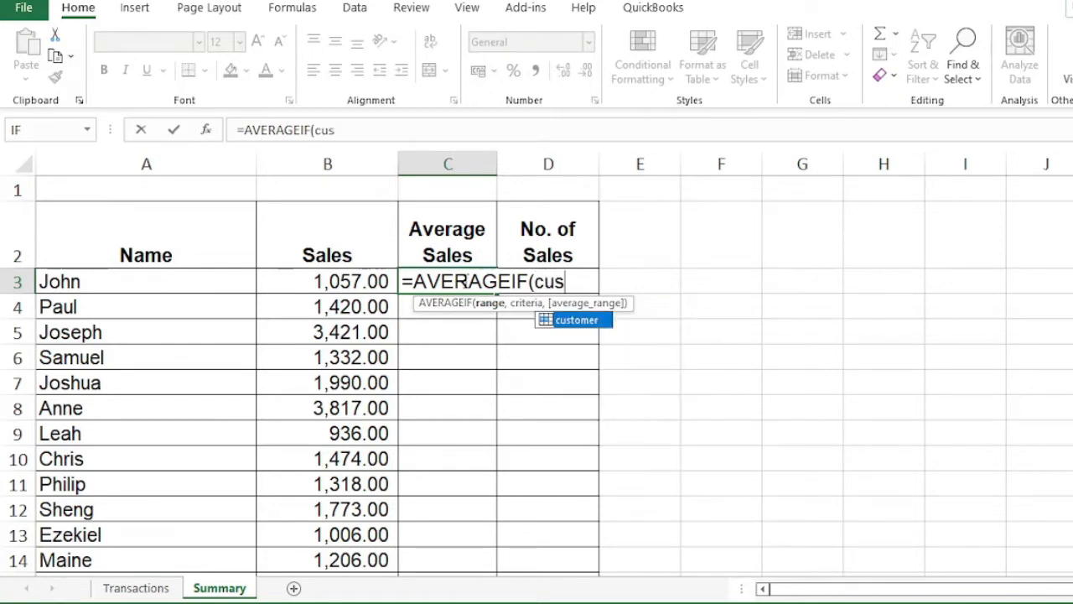
pyautogui.press('Tab')
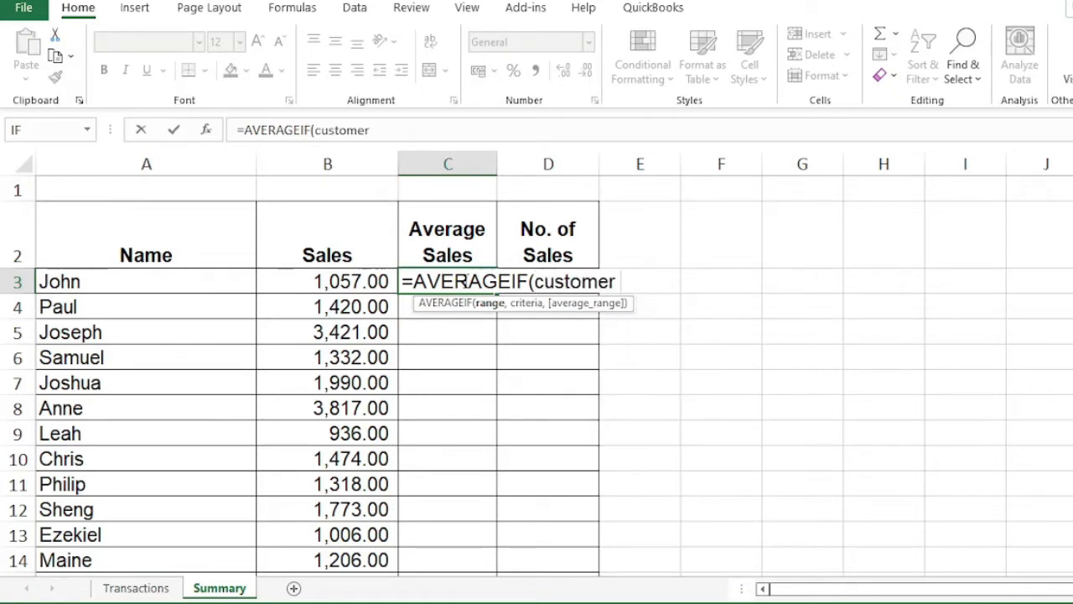
pyautogui.write(',')
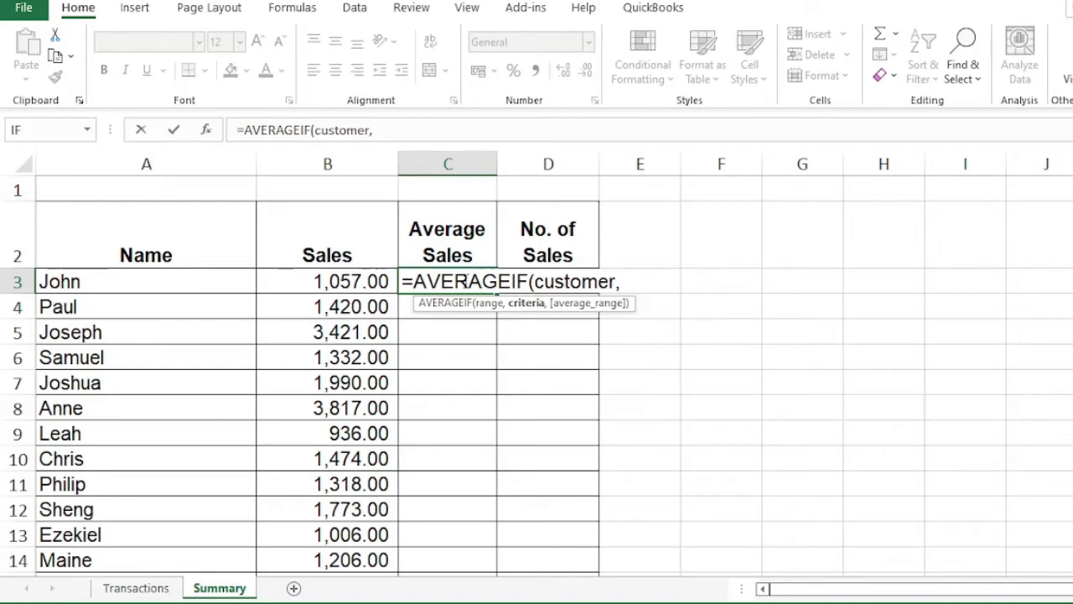
# Complete the AVERAGEIF formula in C3 with A3 as the criteria and the named range amount as the average range
pyautogui.press('Left')
pyautogui.press('Left')
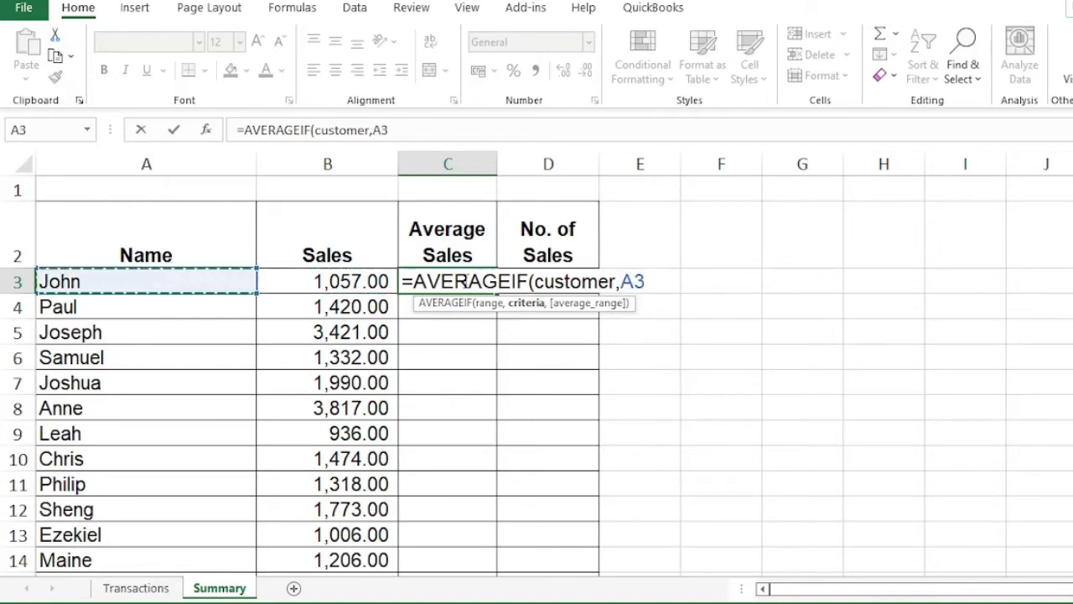
pyautogui.write(',')
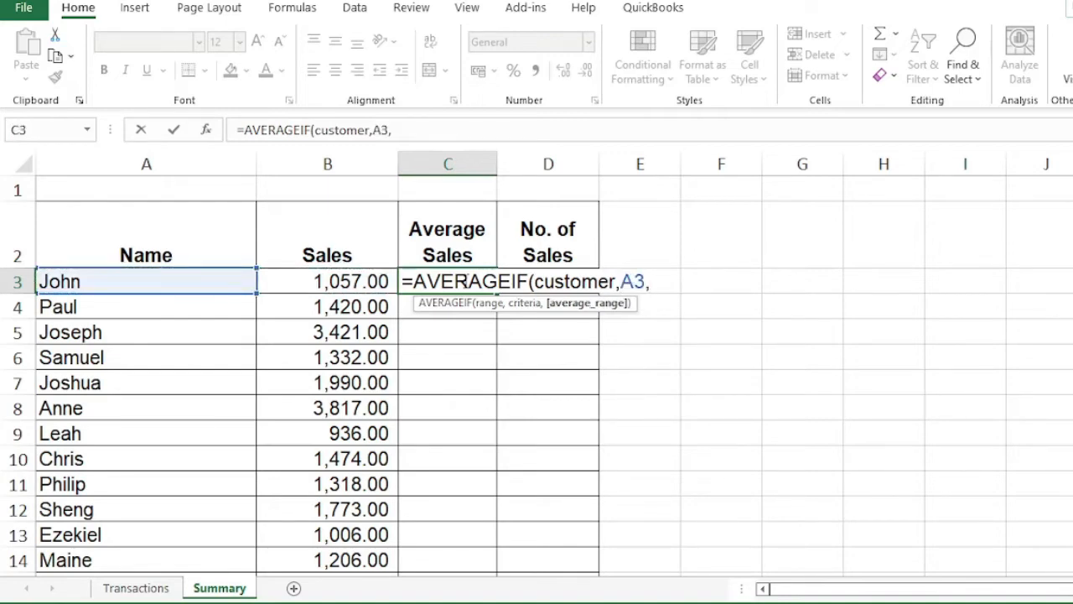
pyautogui.write('ami')
pyautogui.press('BackSpace')
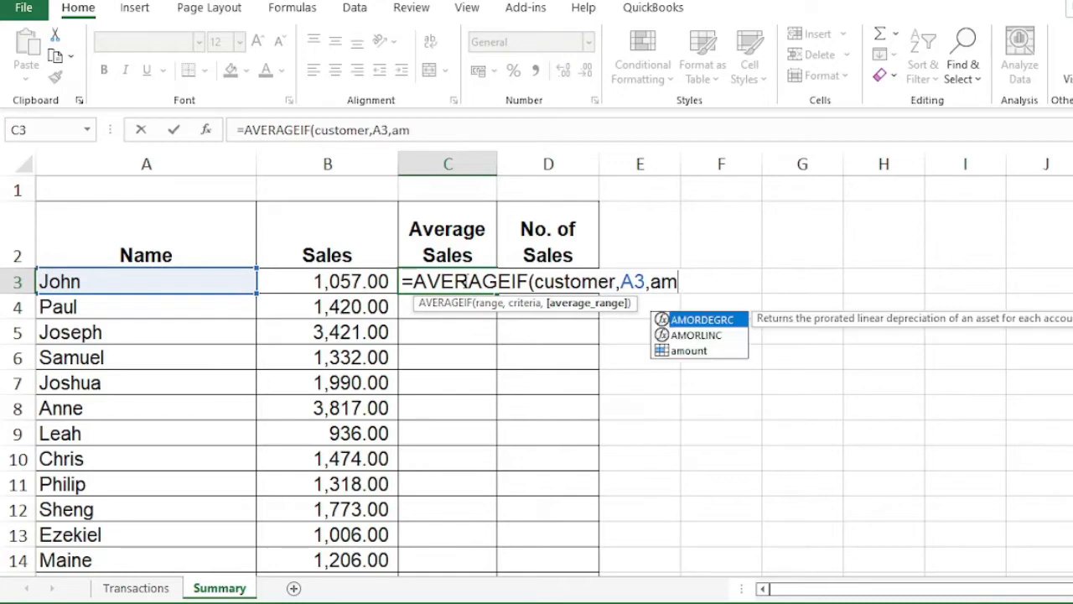
pyautogui.press('Down')
pyautogui.press('Down')
pyautogui.press('Tab')
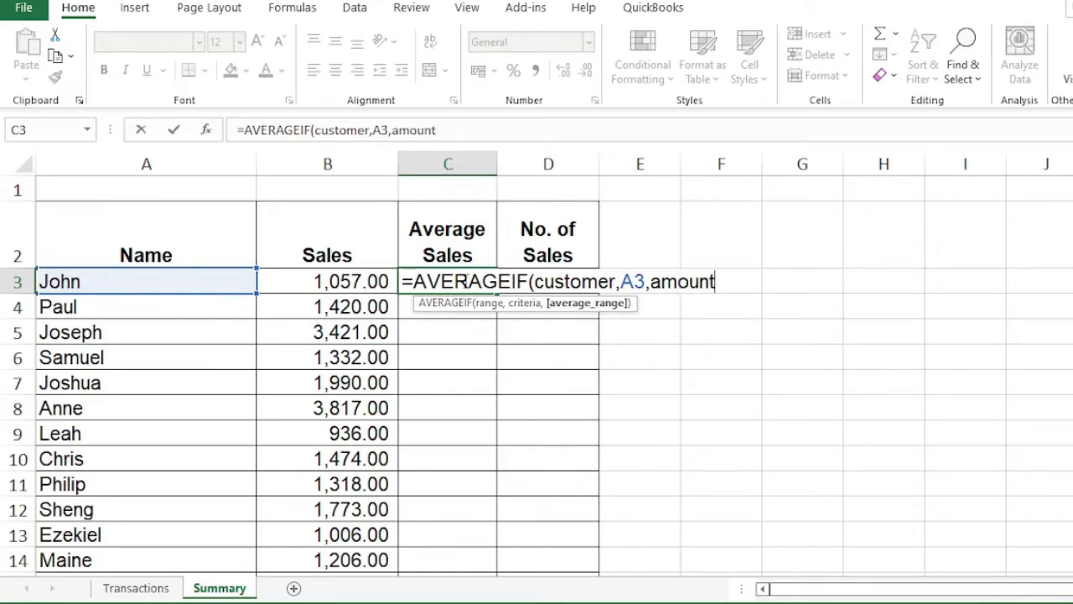
pyautogui.write(')')
pyautogui.press('Return')
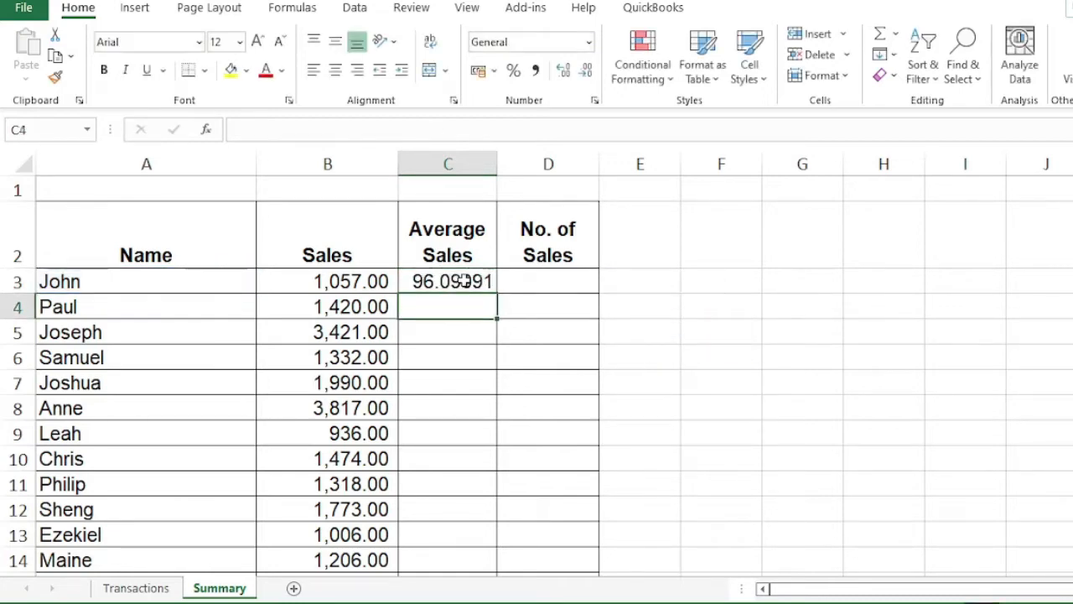
# Fill the C3 formula down the Average Sales column to C17 and reduce the cells to two decimal places
pyautogui.click(482, 281)
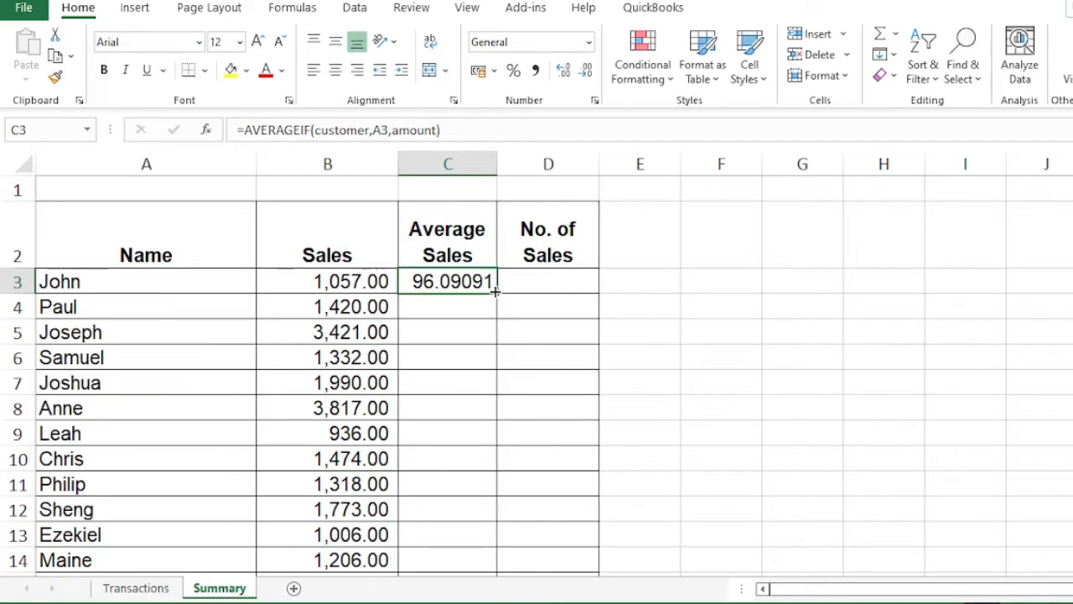
pyautogui.doubleClick(495, 291)
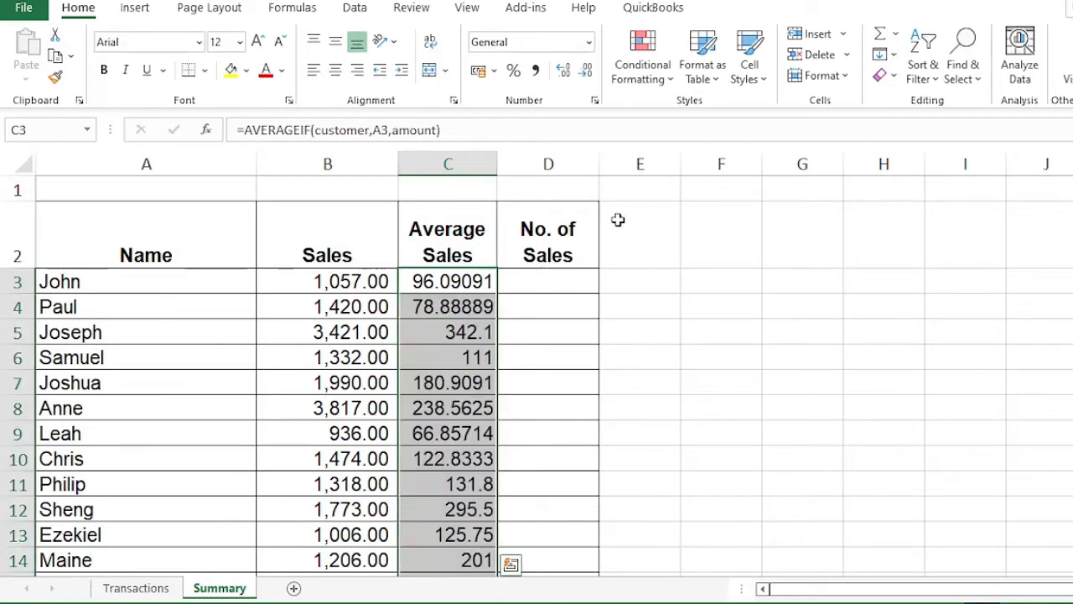
pyautogui.click(587, 75)
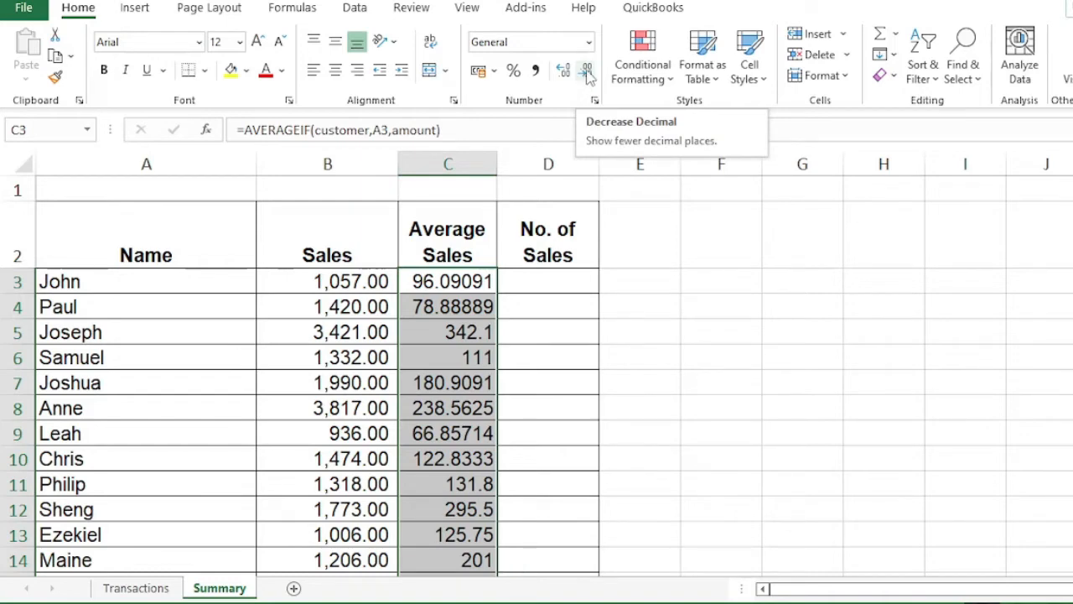
pyautogui.click(588, 73)
pyautogui.click(588, 73)
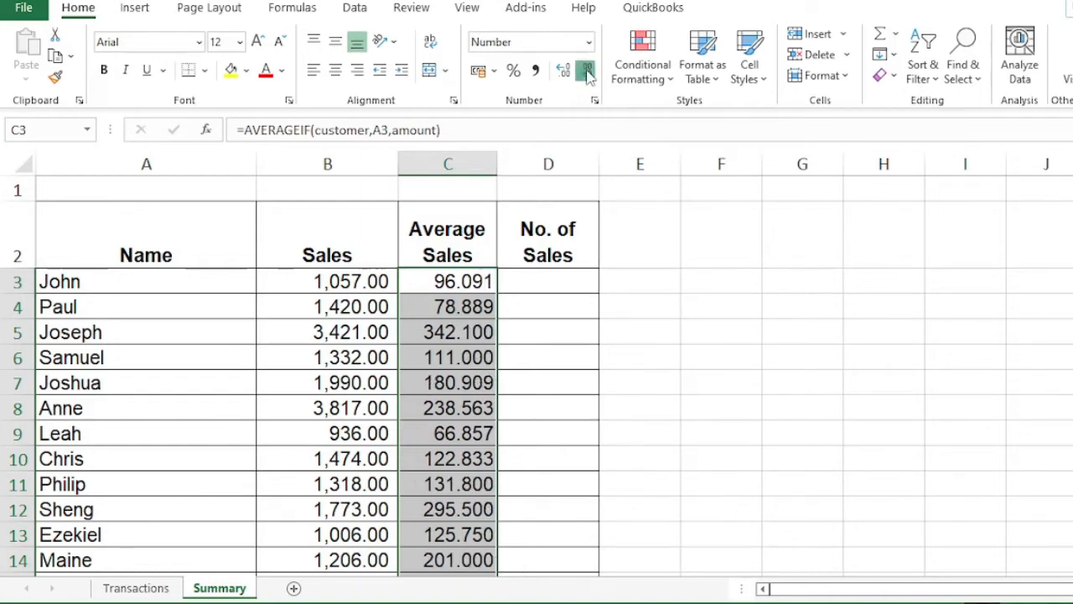
pyautogui.click(588, 74)
# Clear the extra AVERAGEIF formula from cell C17 in the total row
pyautogui.scroll(-3, 457, 386)
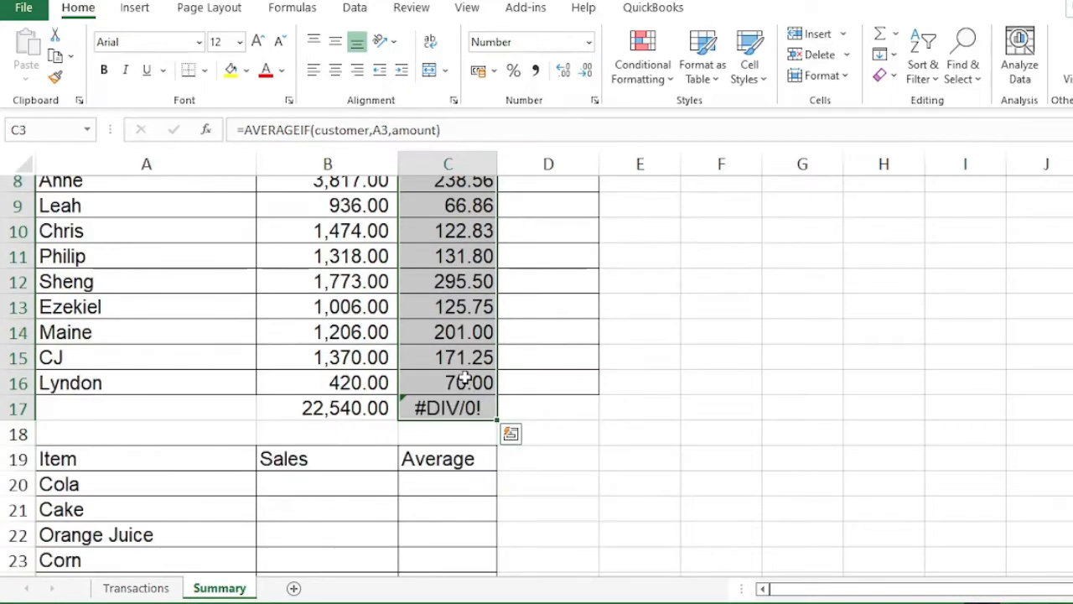
pyautogui.click(461, 405)
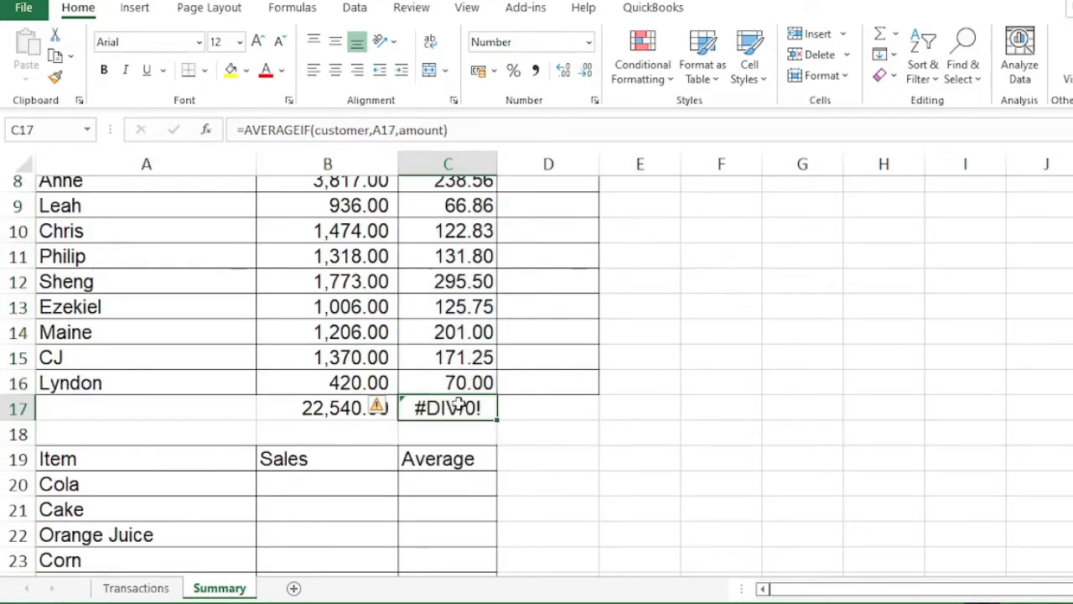
pyautogui.press('Delete')
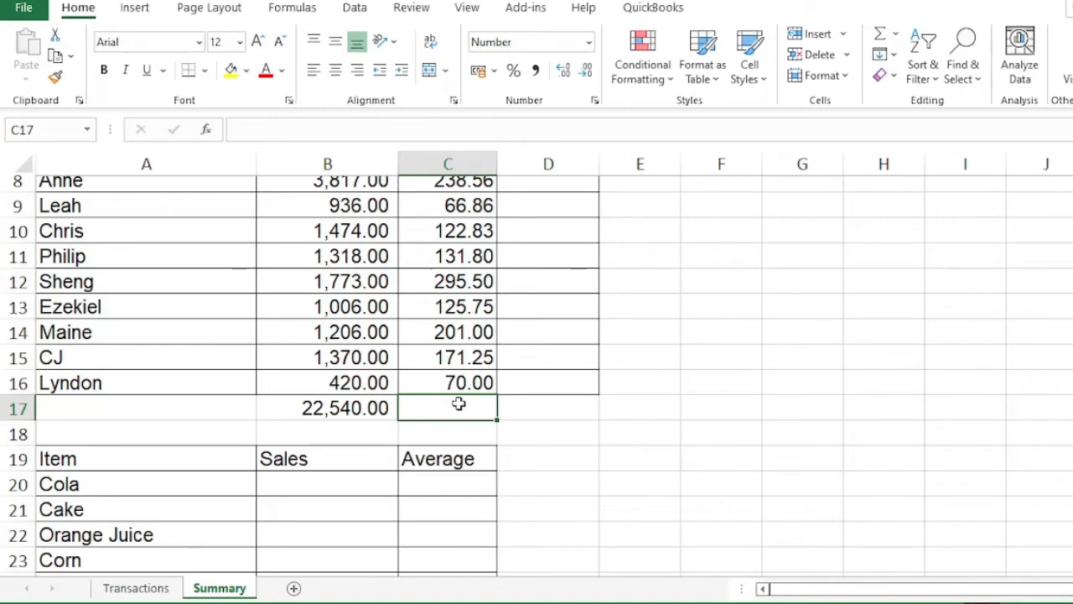
# Start a COUNTIF formula in No. of Sales cell D3 with the named range customer as its range argument
pyautogui.scroll(3, 458, 405)
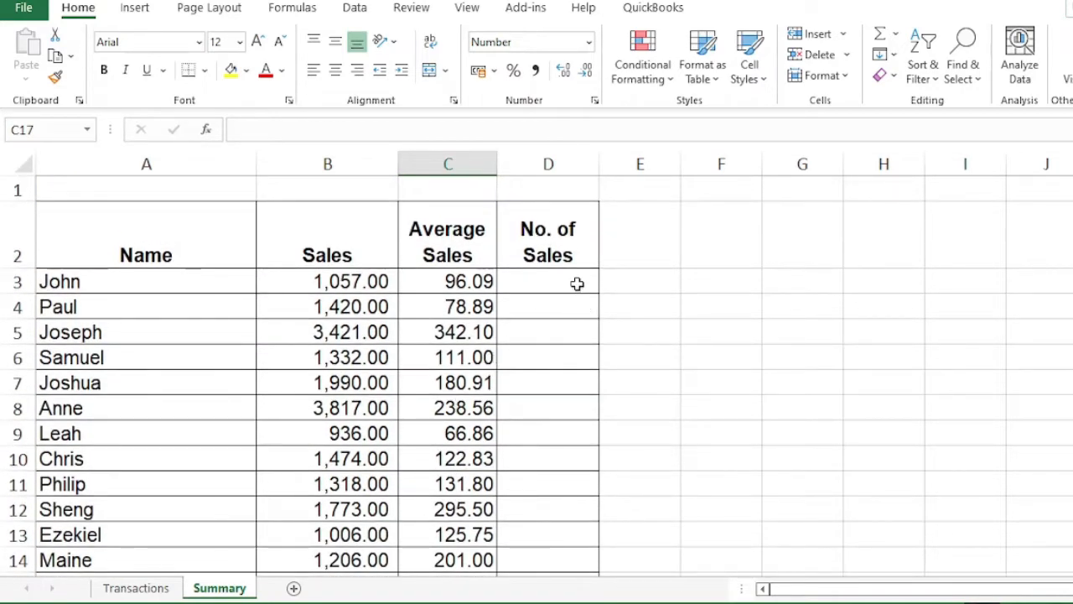
pyautogui.click(531, 284)
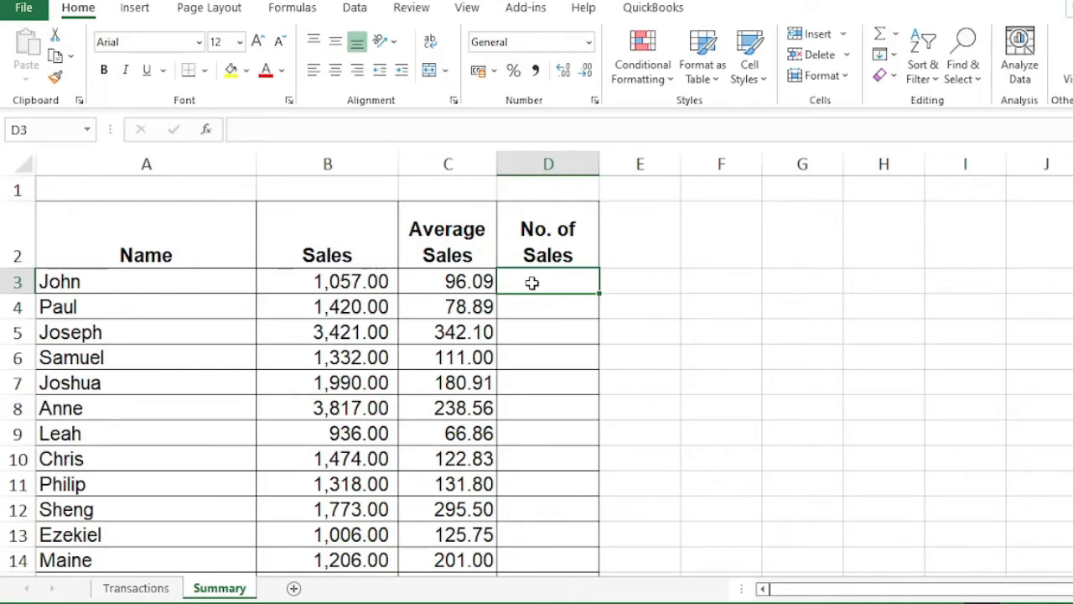
pyautogui.write('=co')
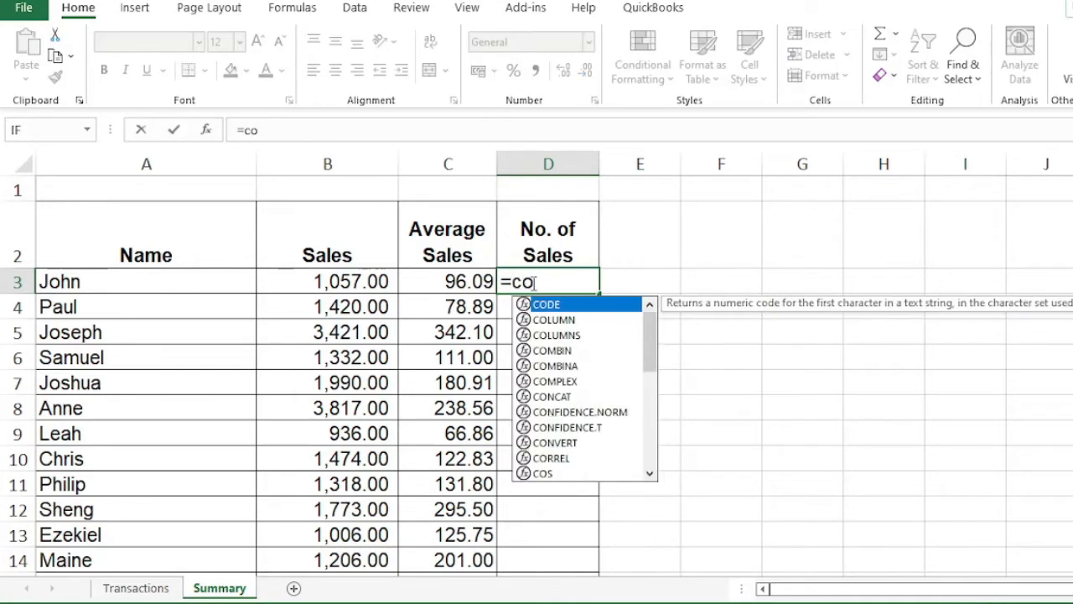
pyautogui.write('u')
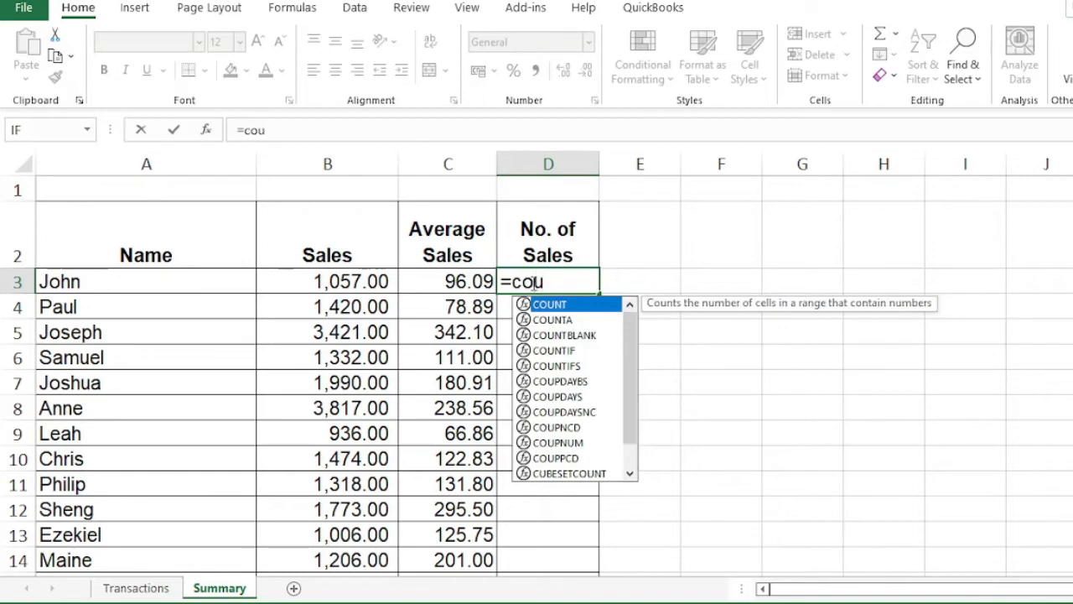
pyautogui.press('Down')
pyautogui.press('Down')
pyautogui.press('Down')
pyautogui.press('Tab')
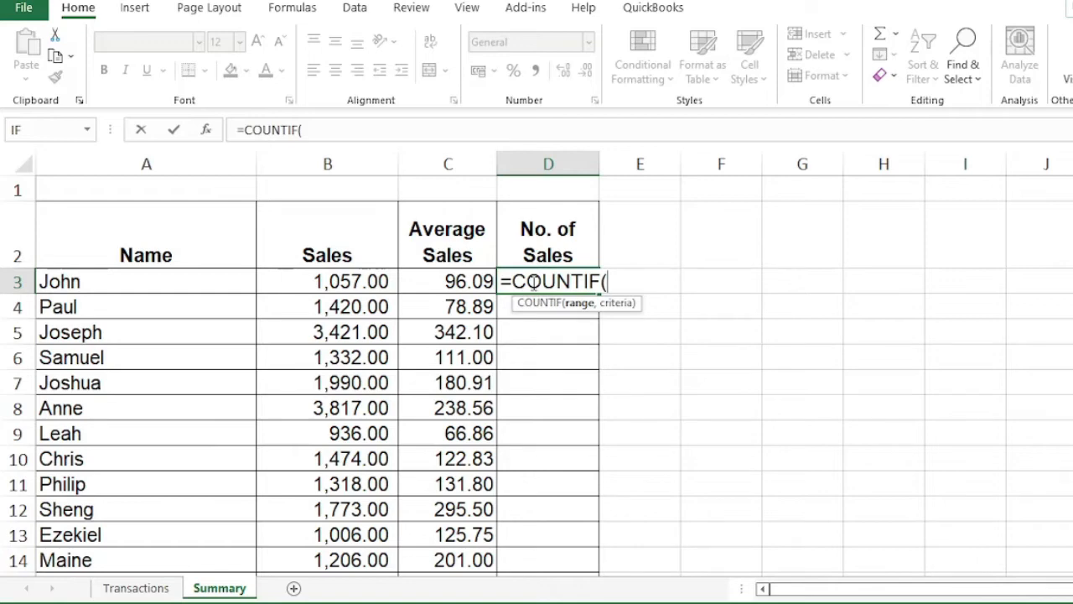
pyautogui.write('cu')
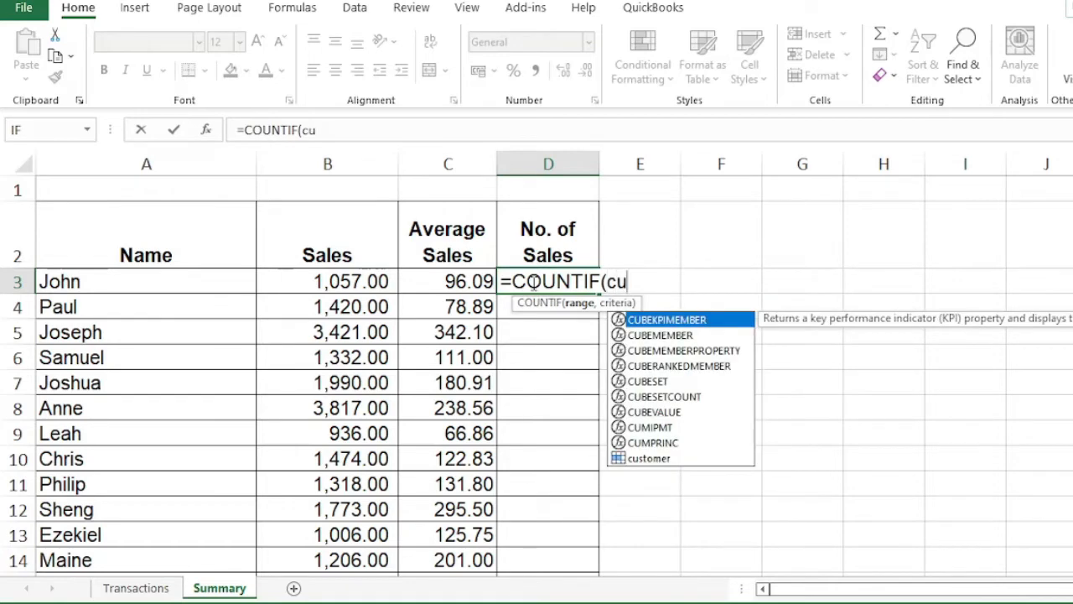
pyautogui.write('s')
pyautogui.press('Tab')
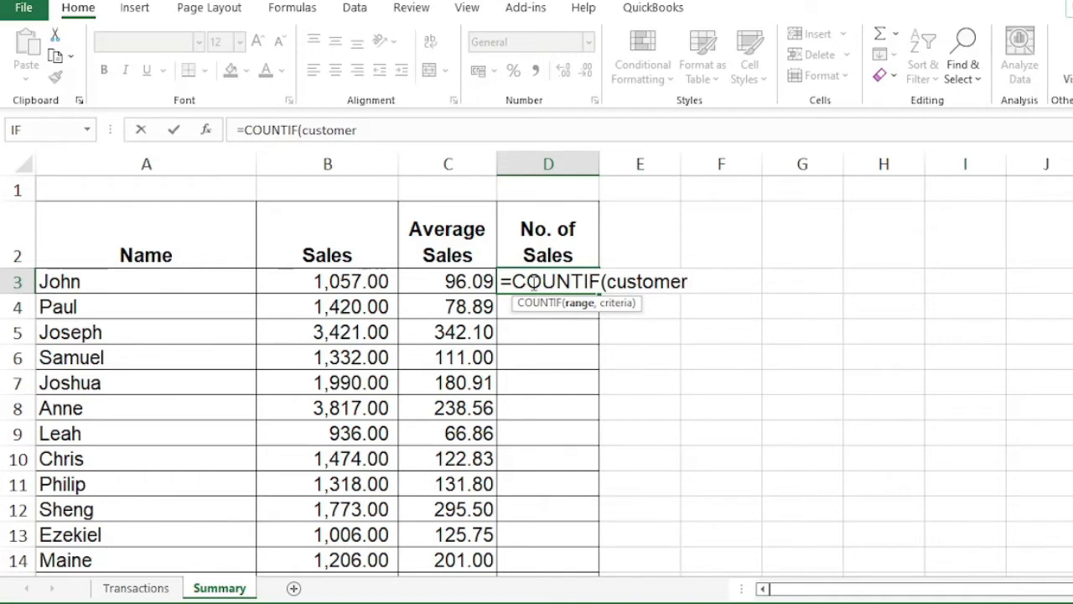
# Complete the COUNTIF formula in D3 with A3 as the criteria
pyautogui.write(',')
pyautogui.press('Left')
pyautogui.press('Left')
pyautogui.press('Left')
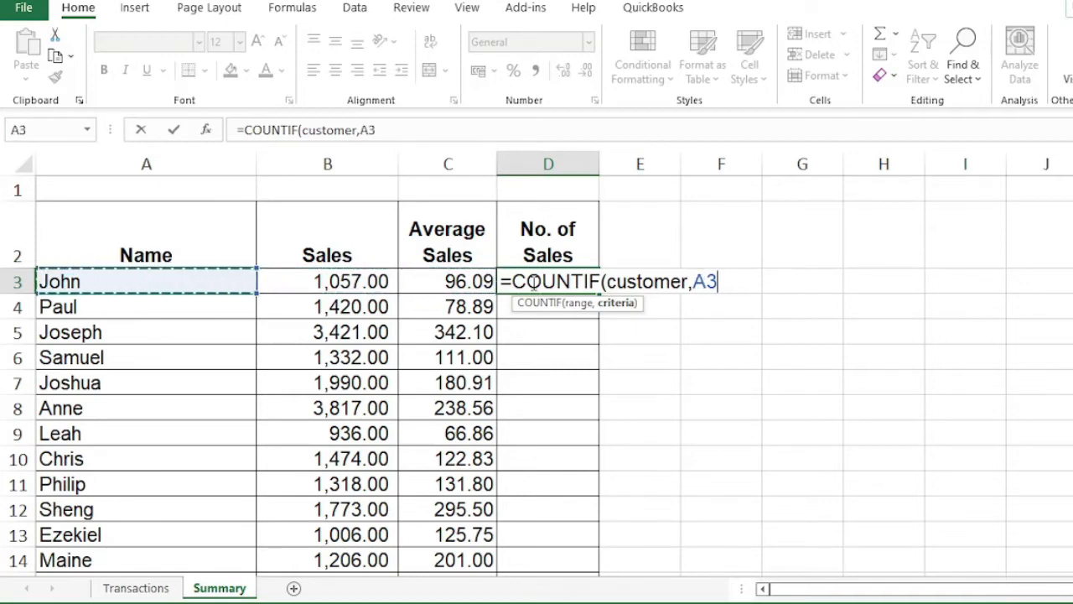
pyautogui.write(')')
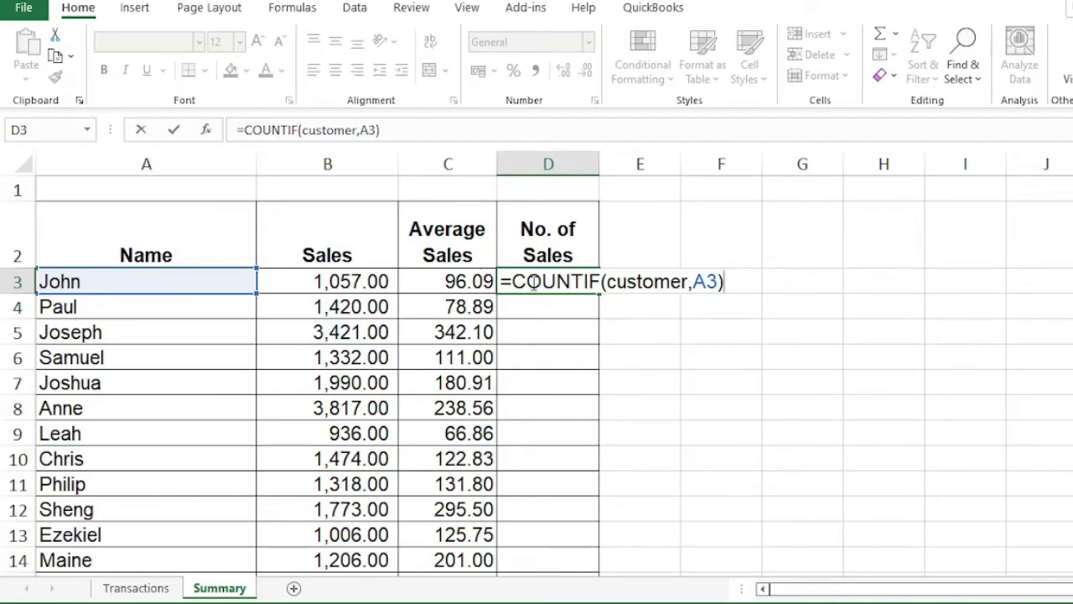
pyautogui.press('Return')
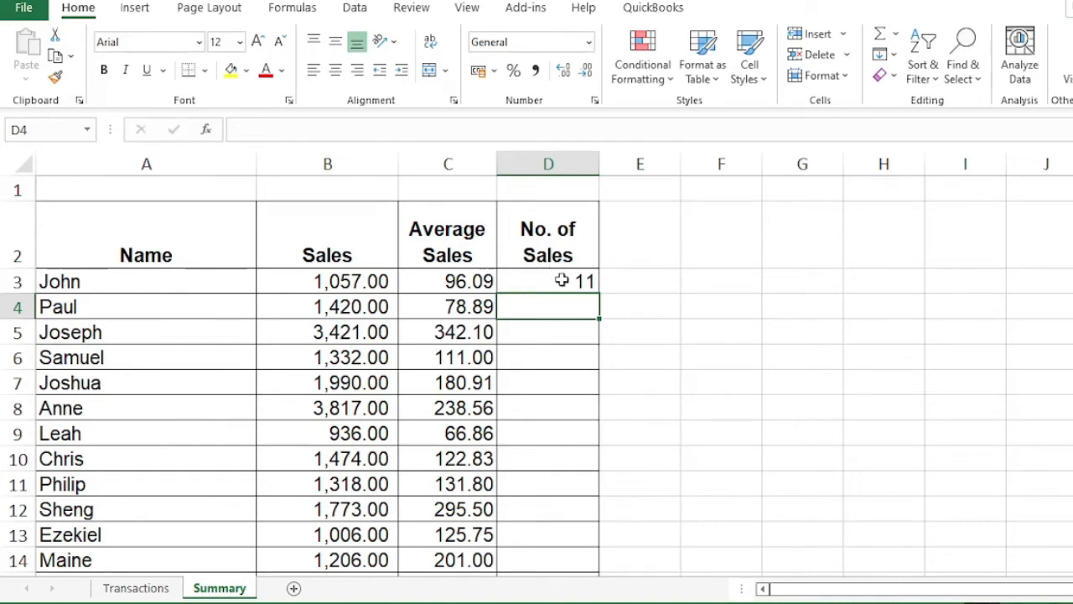
# Fill the D3 COUNTIF formula down the No. of Sales column to D17
pyautogui.click(562, 281)
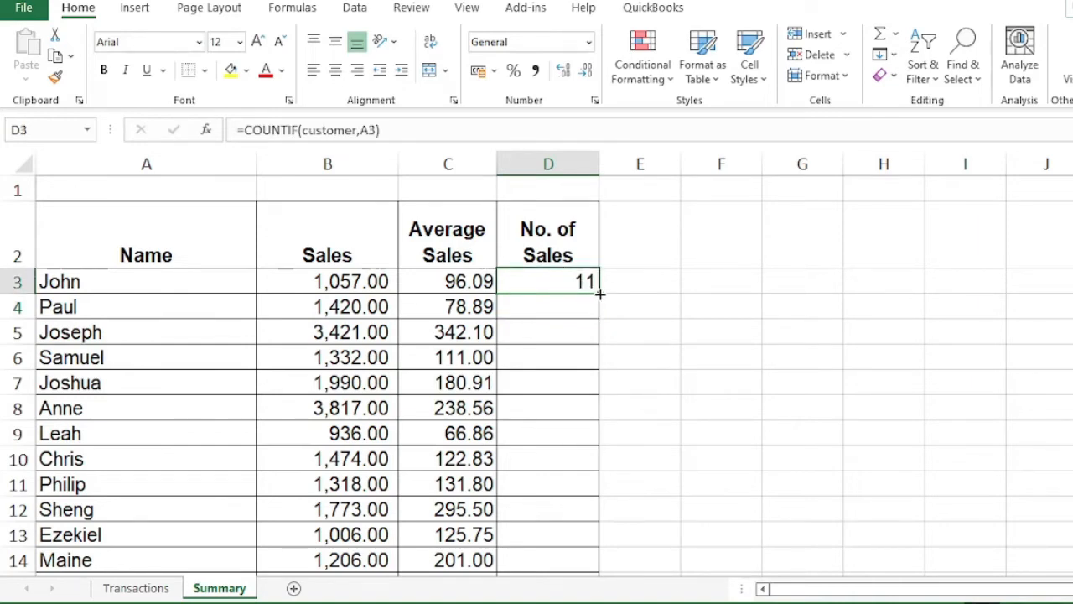
pyautogui.doubleClick(599, 292)
pyautogui.scroll(-2, 590, 357)
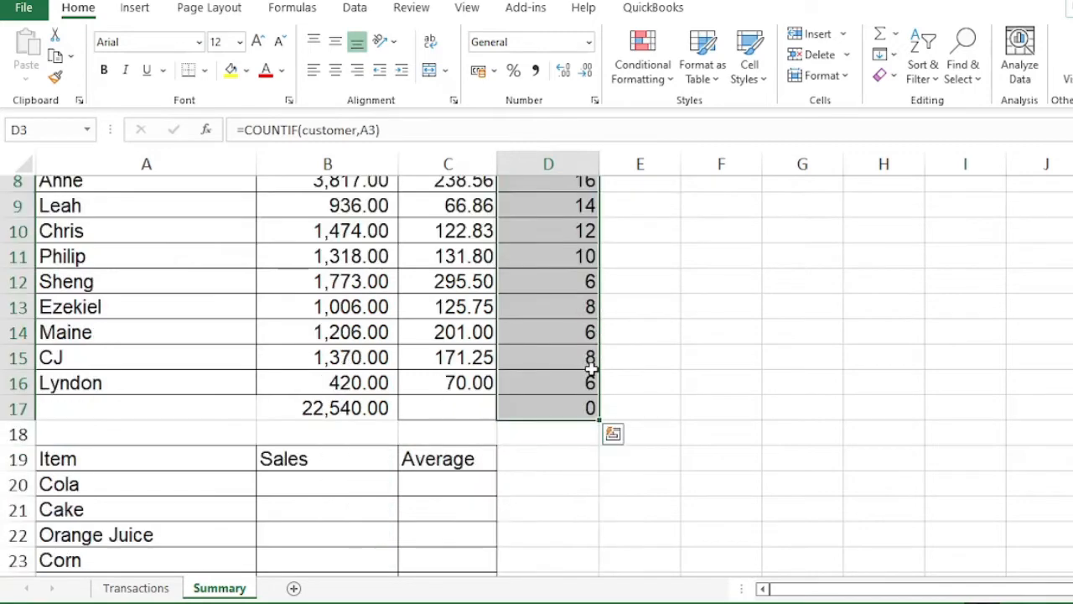
# Replace the extra COUNTIF formula in D17 with a SUM of D3:D16
pyautogui.click(571, 411)
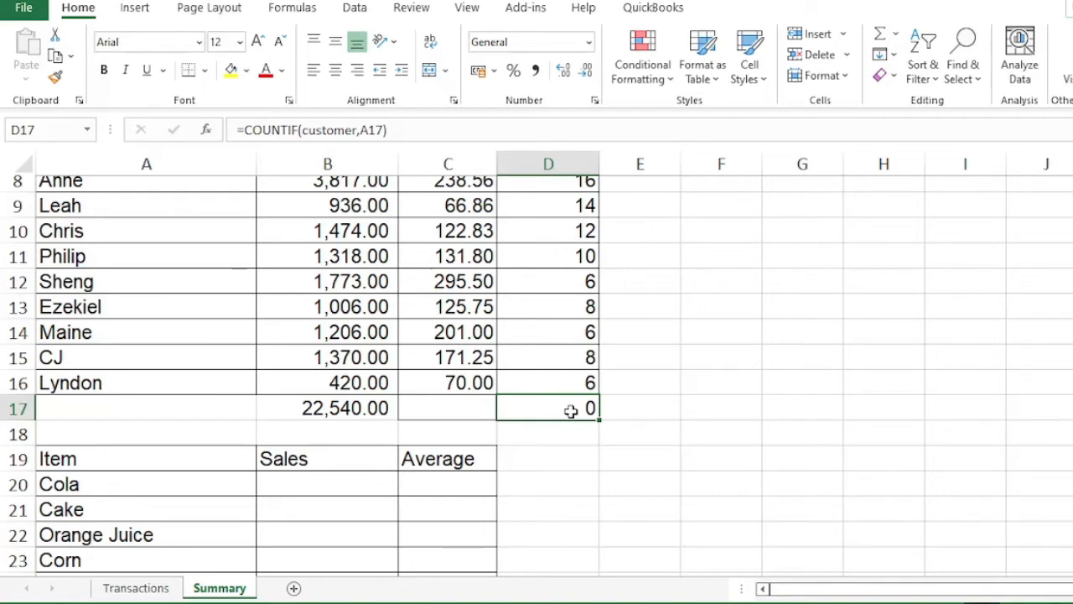
pyautogui.hotkey('alt', '=')
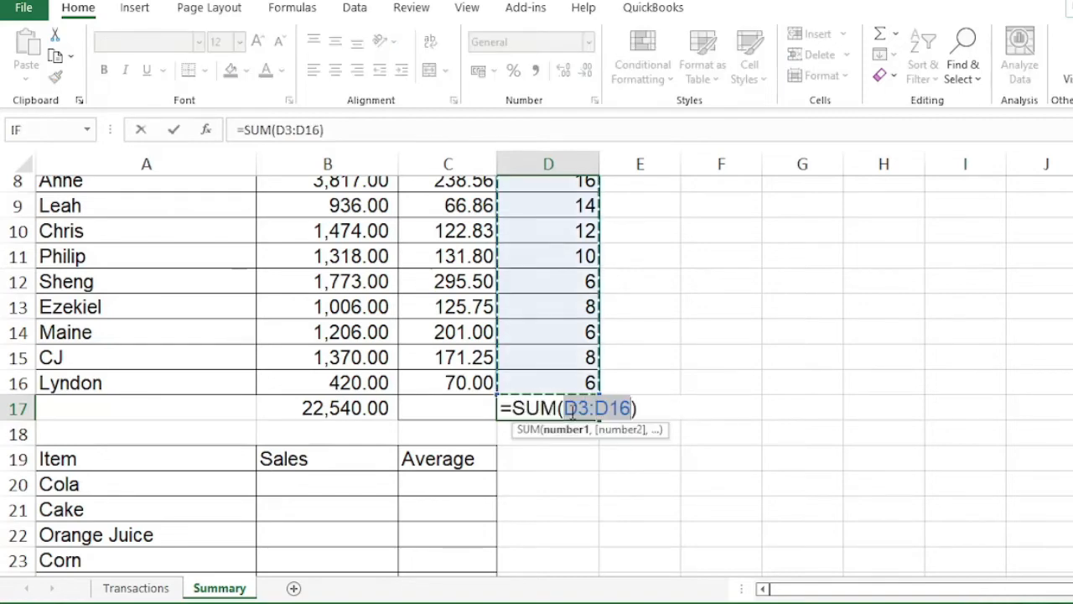
pyautogui.press('Return')
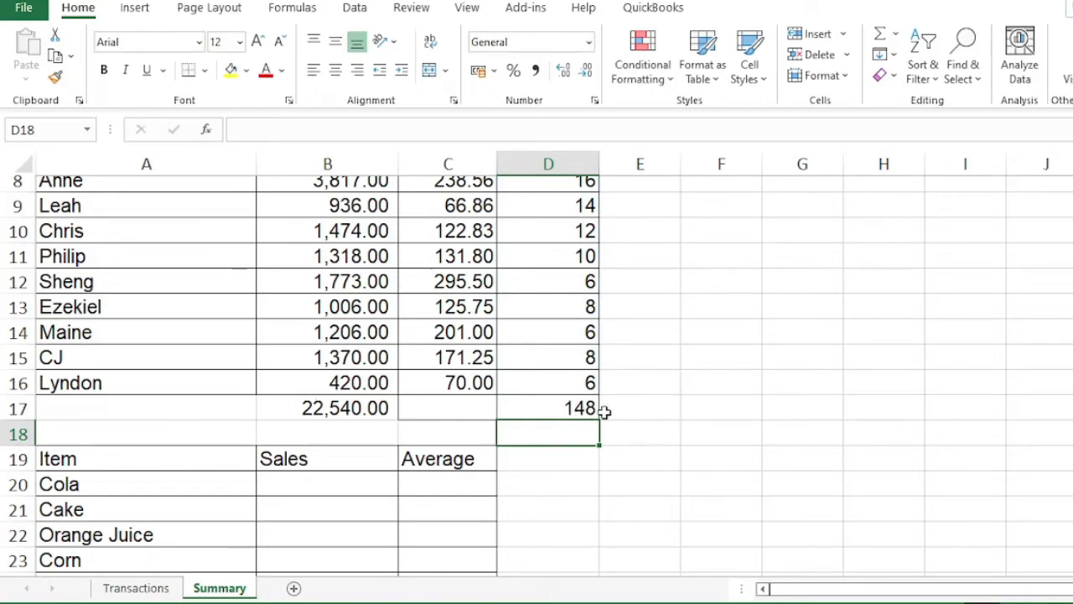
pyautogui.scroll(2, 554, 411)
pyautogui.scroll(-2, 554, 343)
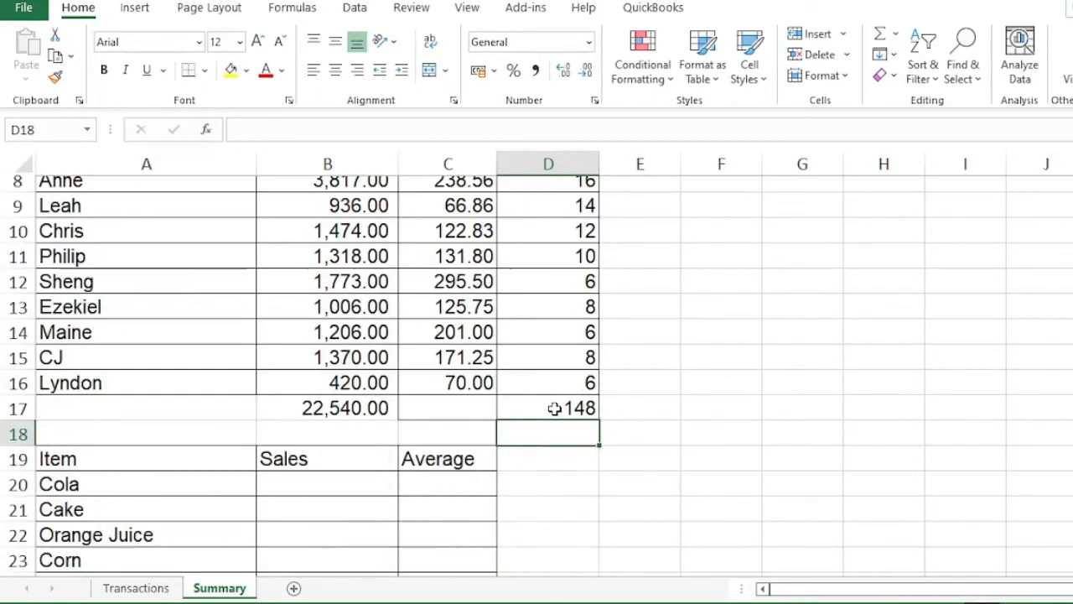
# Make the Item, Sales and Average headers in A19:C19 bold
pyautogui.scroll(-4, 555, 409)
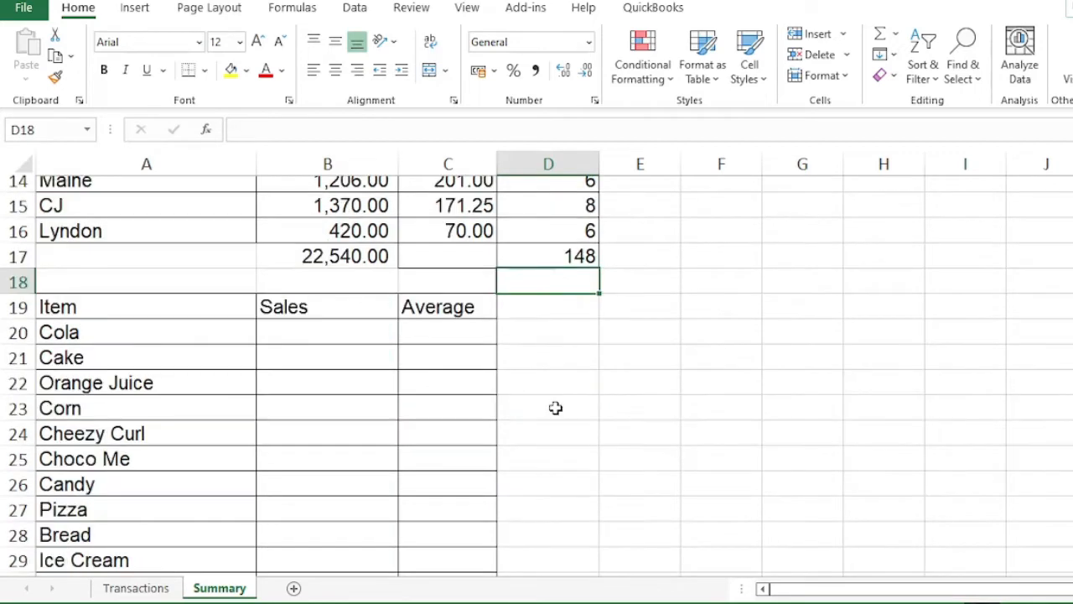
pyautogui.scroll(2, 555, 408)
pyautogui.moveTo(67, 306); pyautogui.dragTo(425, 306)
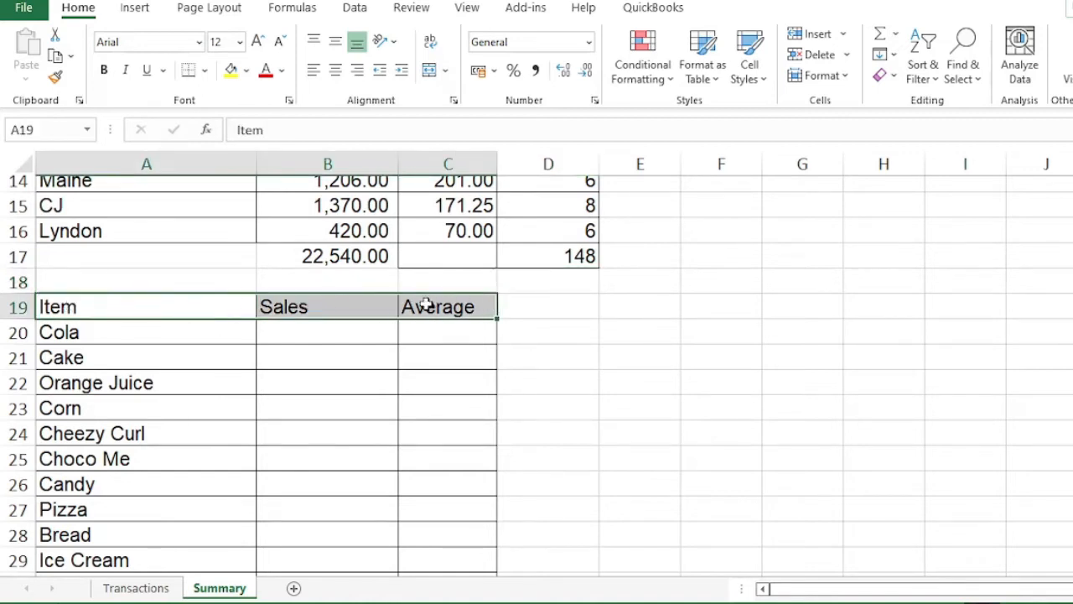
pyautogui.click(104, 71)
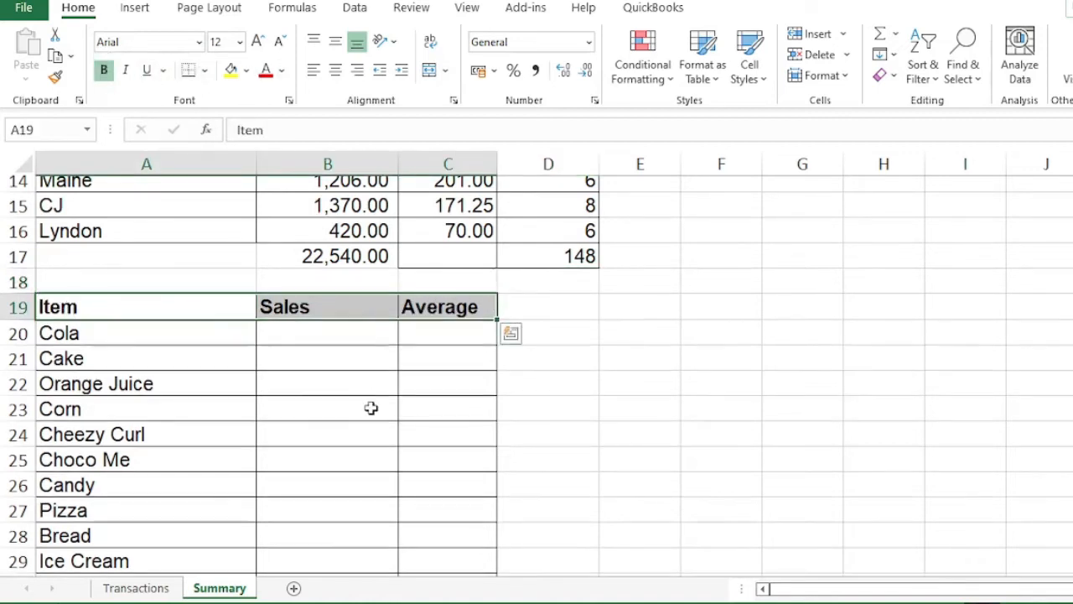
# Start a SUMIF formula in B20 for Cola's sales with the named range items as its range argument
pyautogui.click(335, 330)
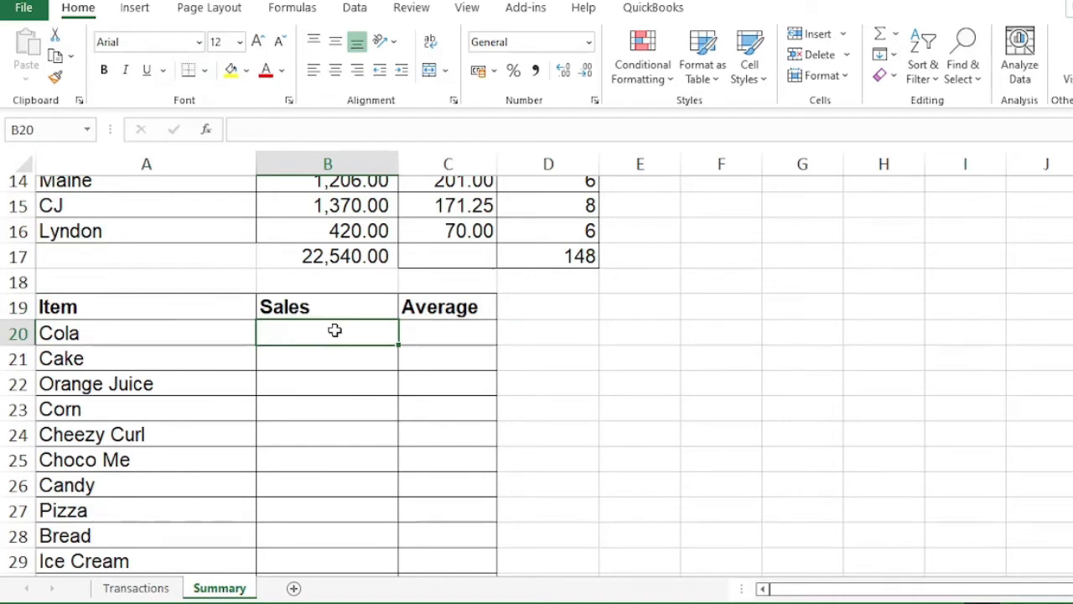
pyautogui.write('=')
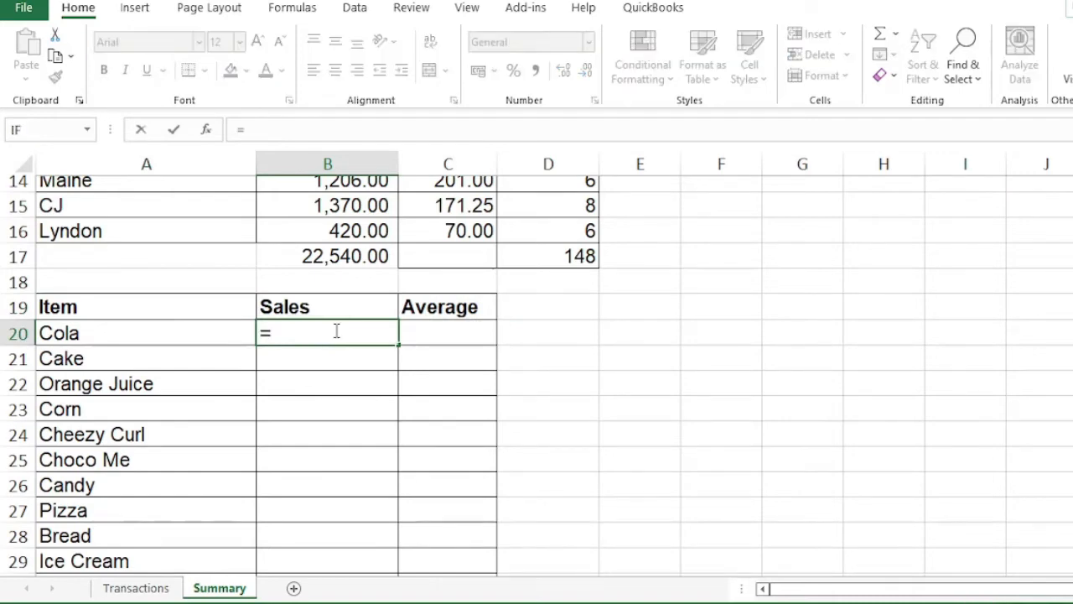
pyautogui.write('sum')
pyautogui.press('Down')
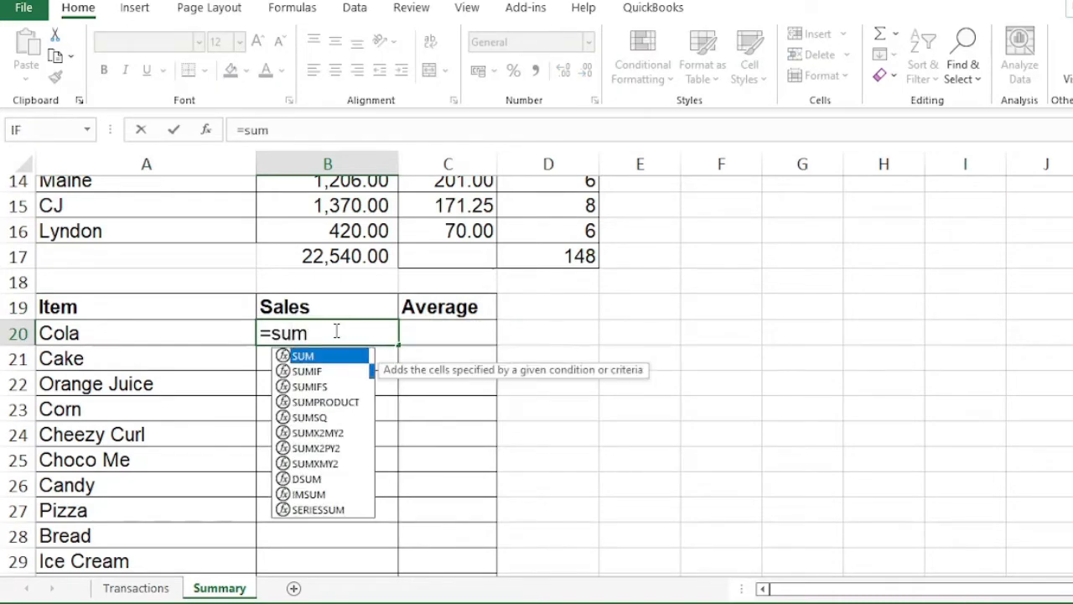
pyautogui.press('Tab')
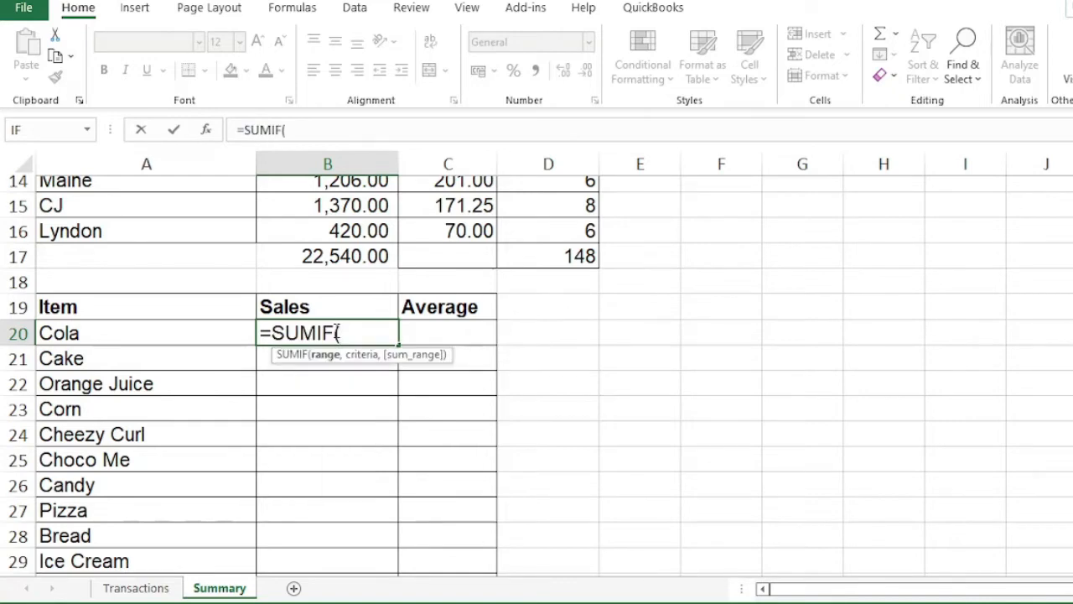
pyautogui.write('items')
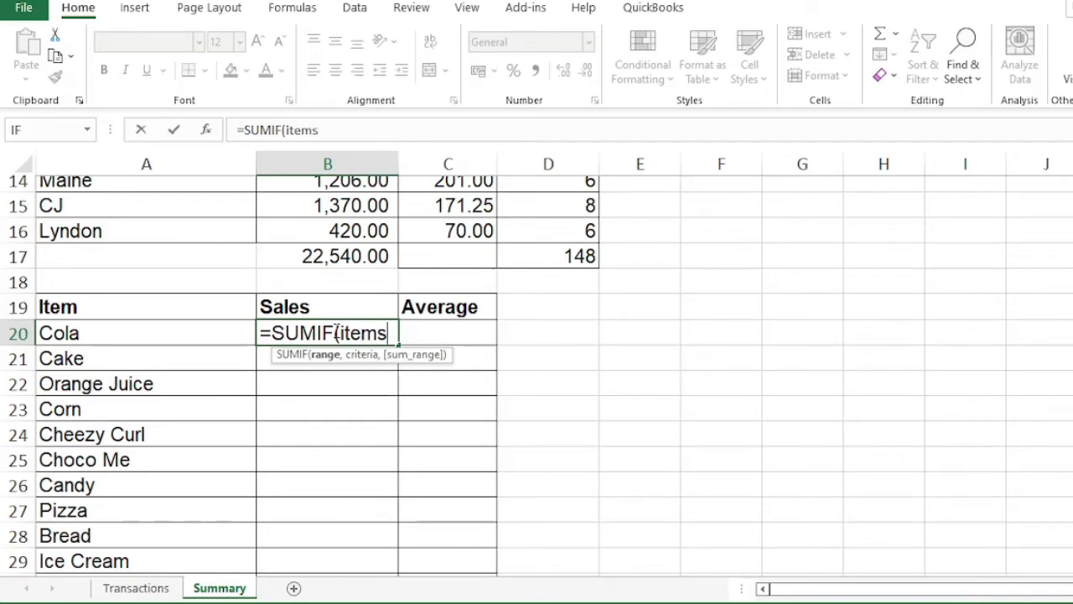
# Complete the SUMIF formula in B20 with A20 as the criteria and the named range amount as the sum range
pyautogui.write(',')
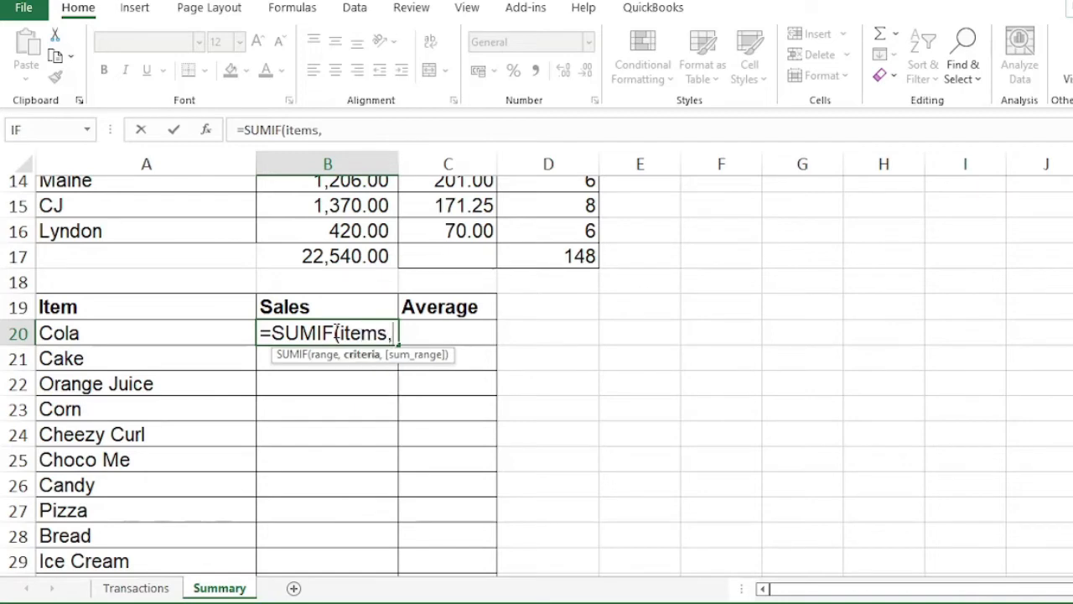
pyautogui.press('Left')
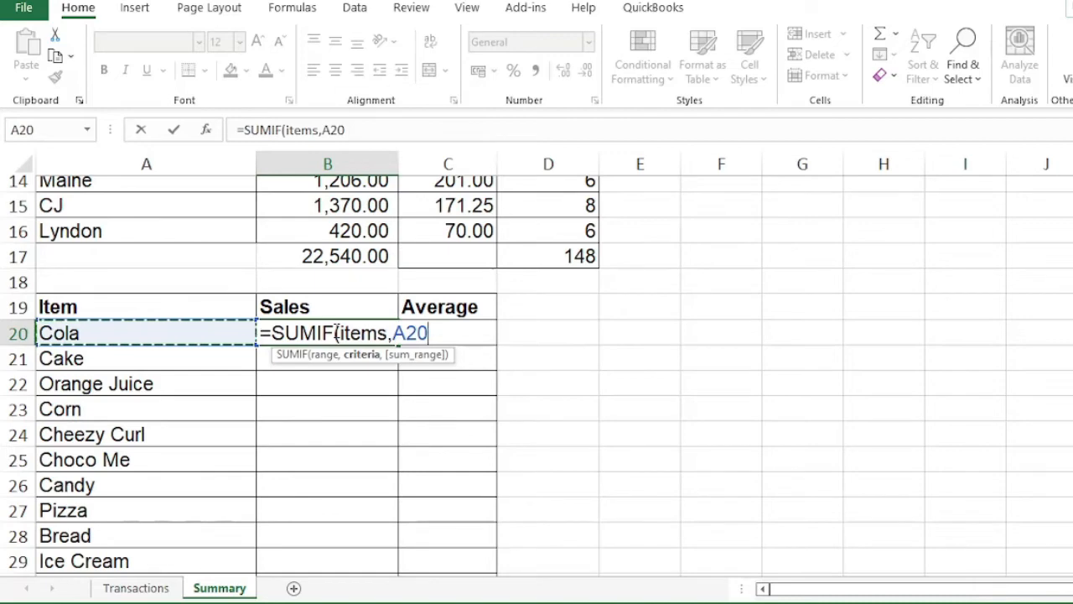
pyautogui.write(',')
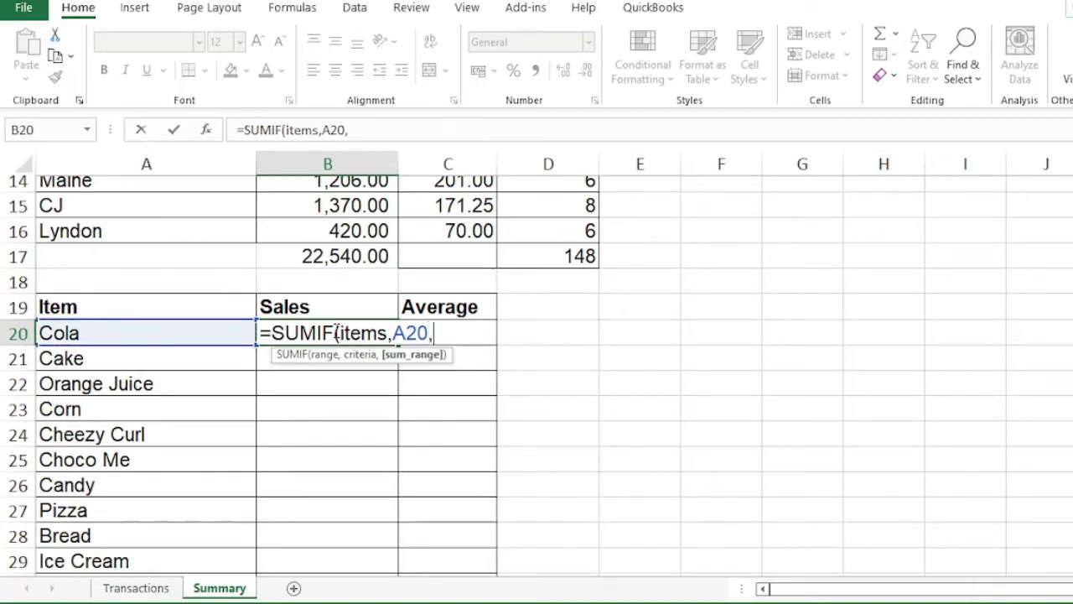
pyautogui.write('mo')
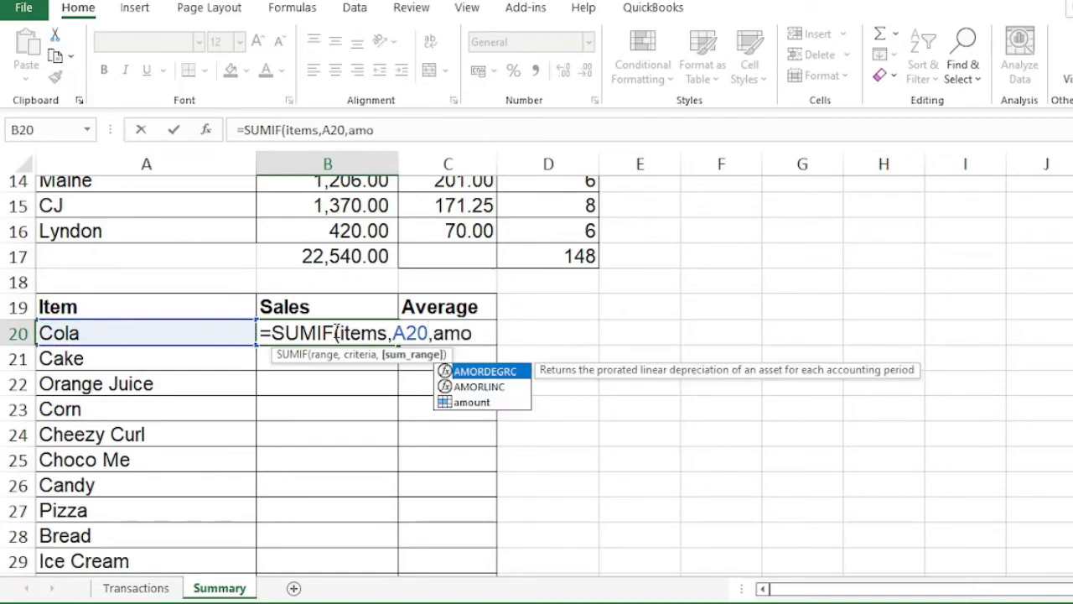
pyautogui.press('Down')
pyautogui.press('Down')
pyautogui.press('Tab')
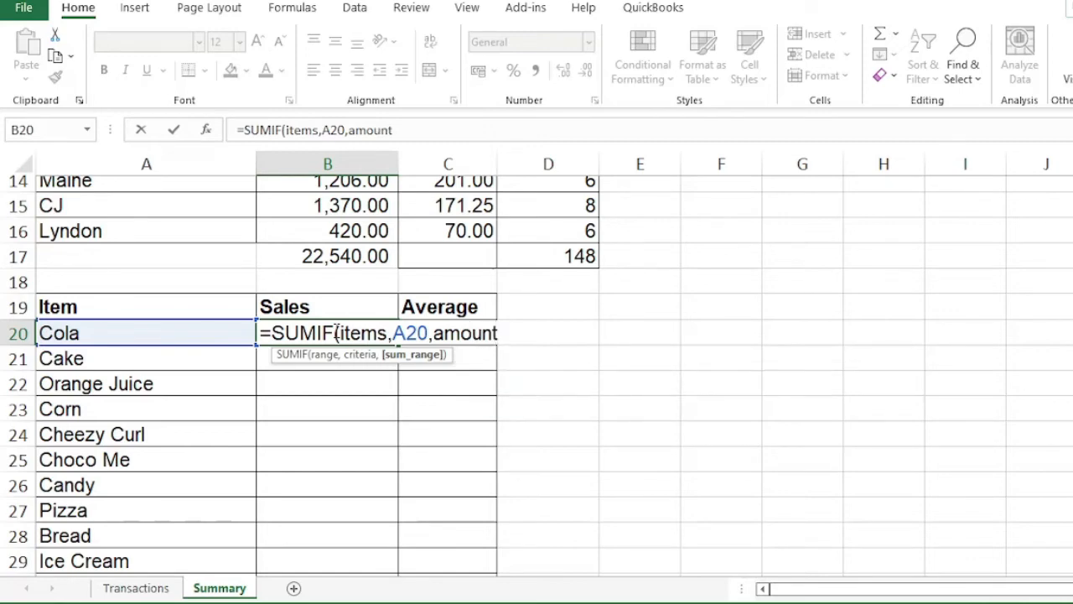
pyautogui.write(')')
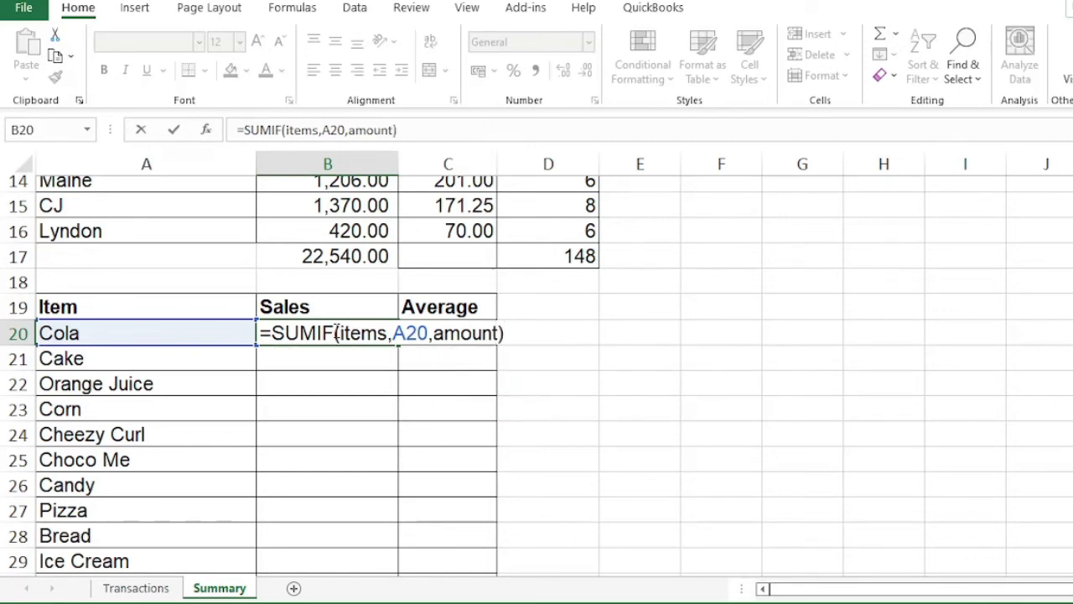
pyautogui.press('Return')
# Fill the B20 SUMIF formula down the item Sales column to B31 and apply the comma number style
pyautogui.click(343, 333)
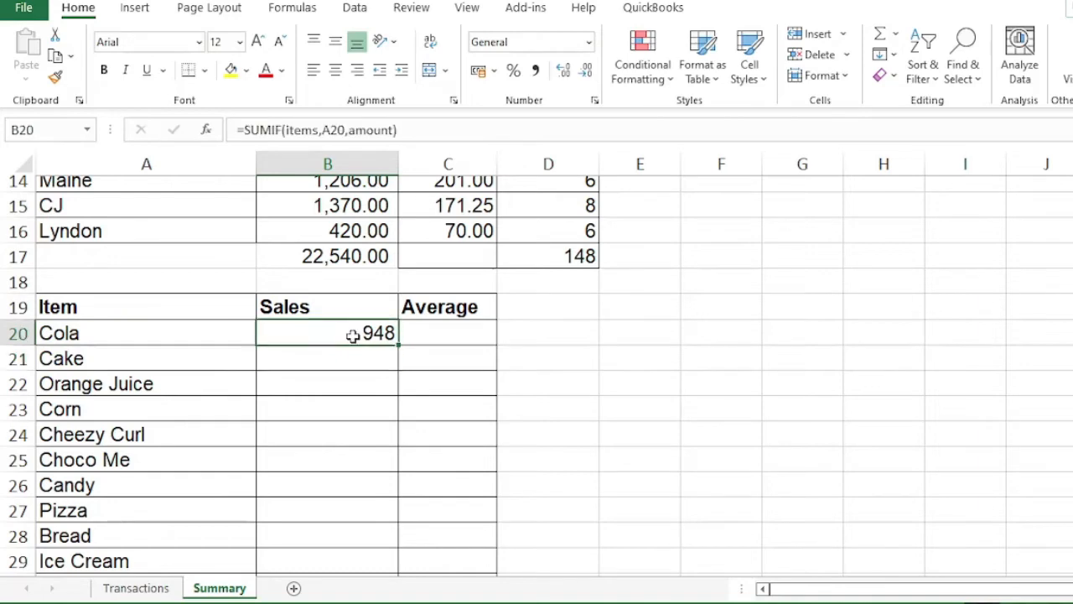
pyautogui.doubleClick(399, 345)
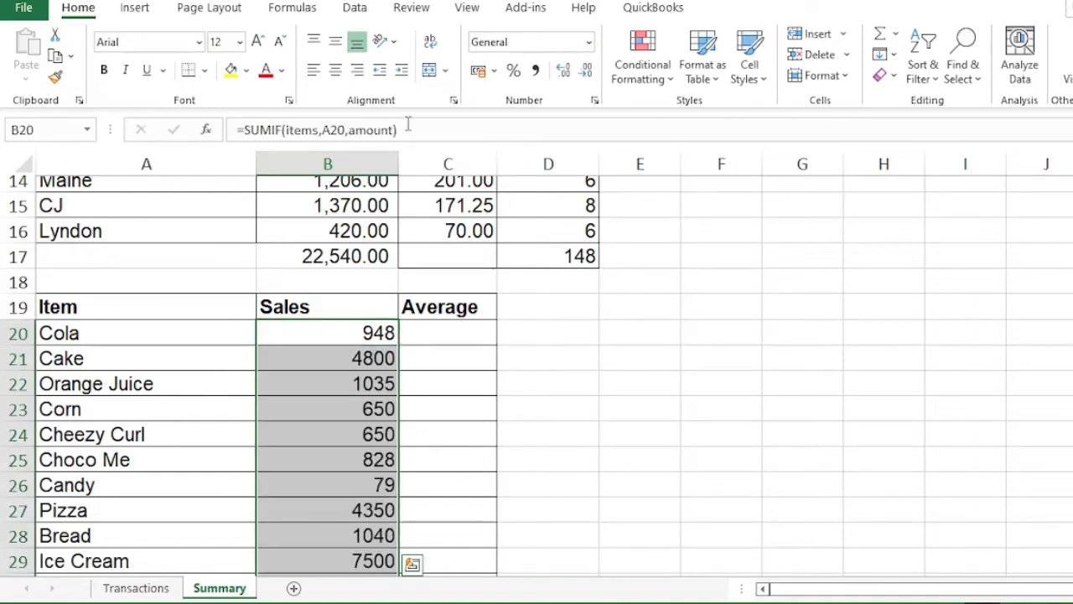
pyautogui.click(536, 69)
pyautogui.scroll(-3, 365, 407)
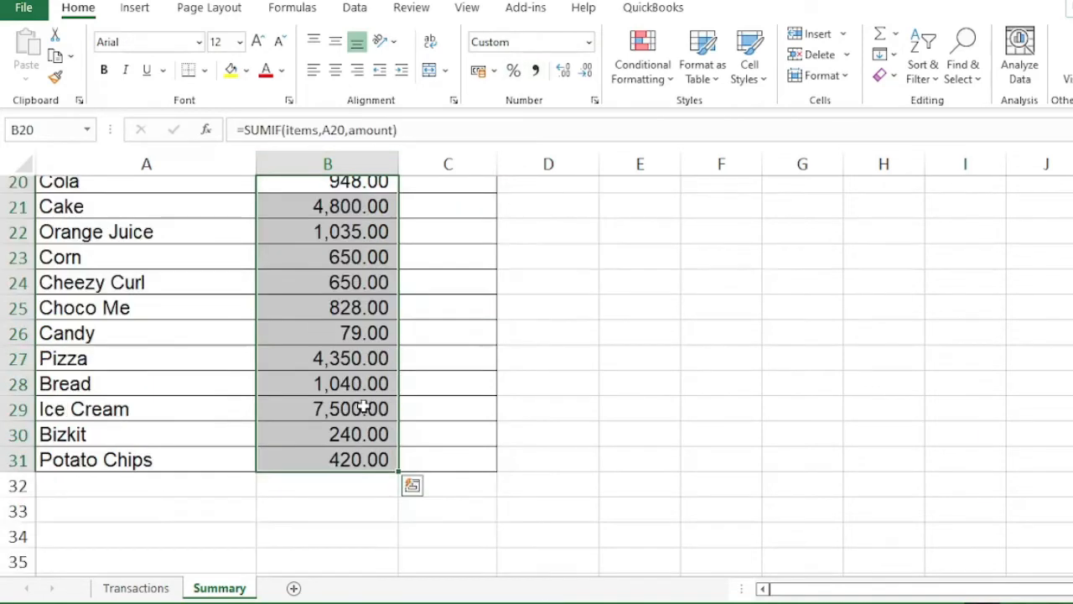
# Total the item sales B20:B31 in B32 with SUM and compare it with the customer sales total in B17
pyautogui.click(363, 407)
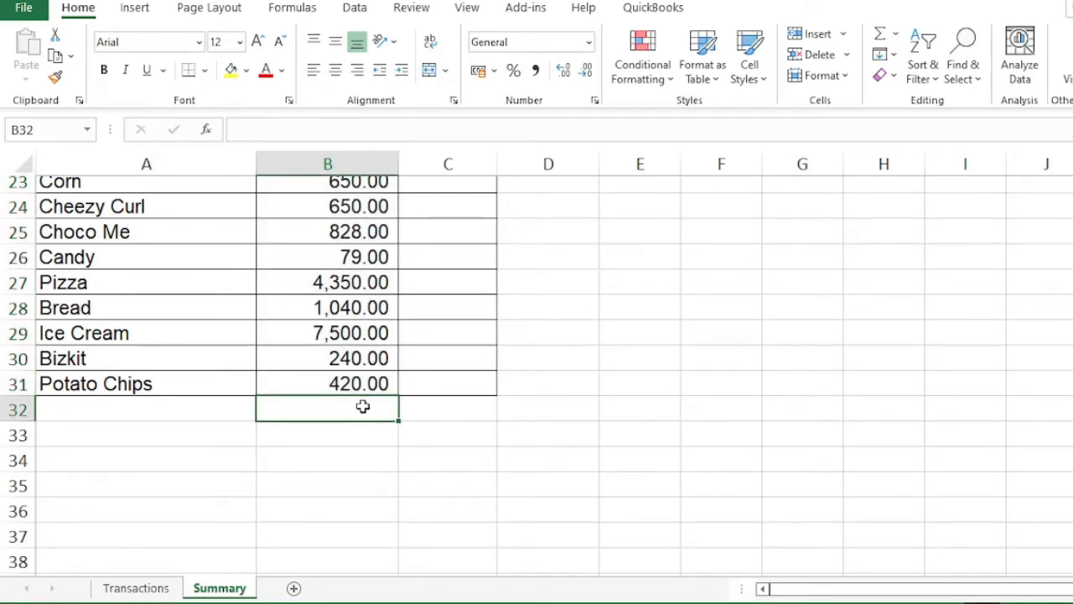
pyautogui.hotkey('alt', '=')
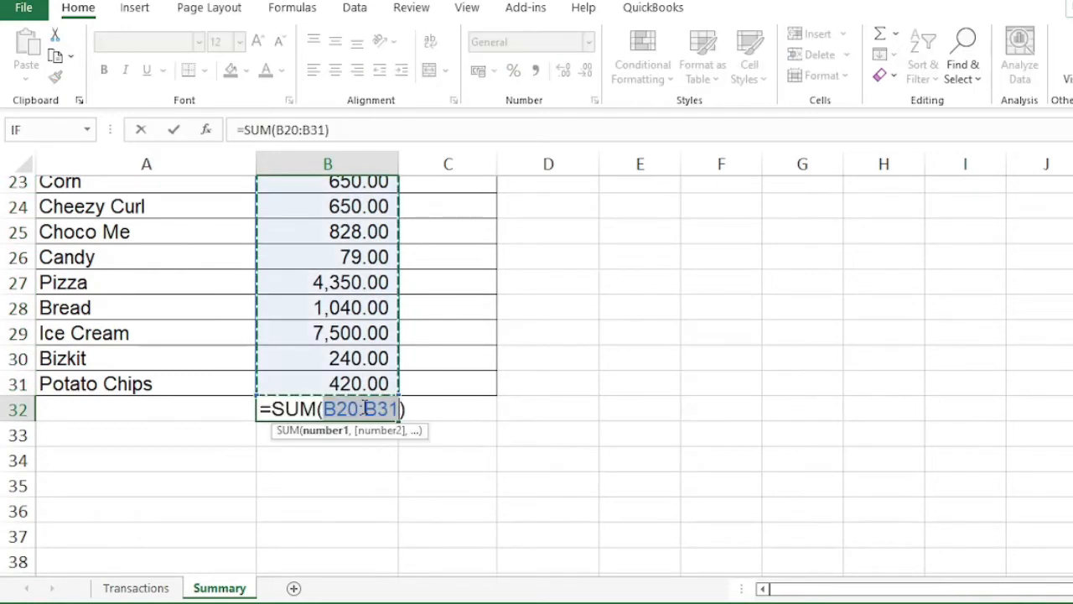
pyautogui.press('Return')
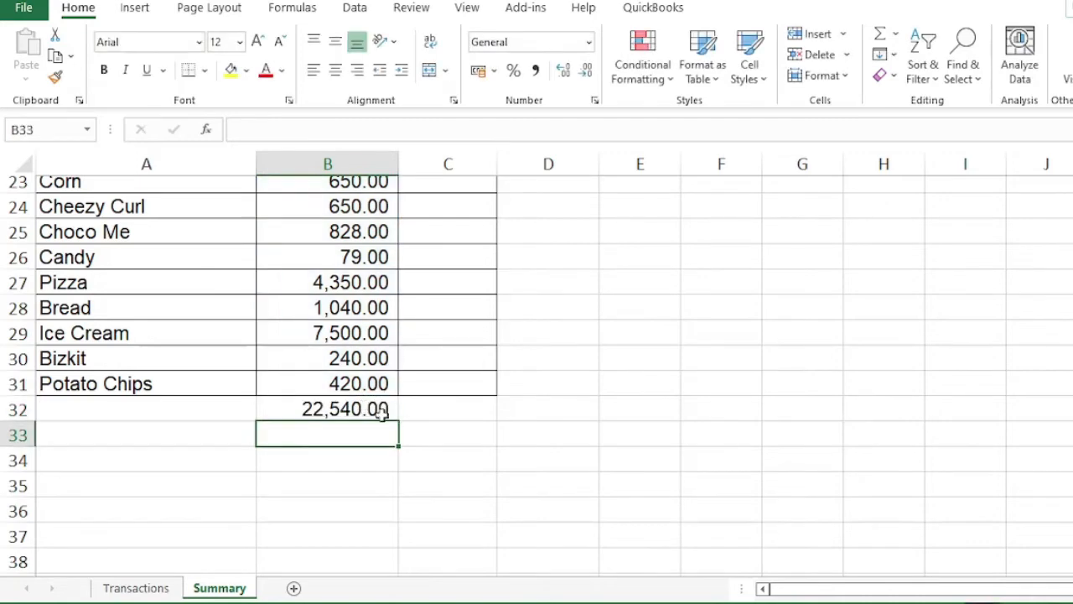
pyautogui.scroll(3, 439, 436)
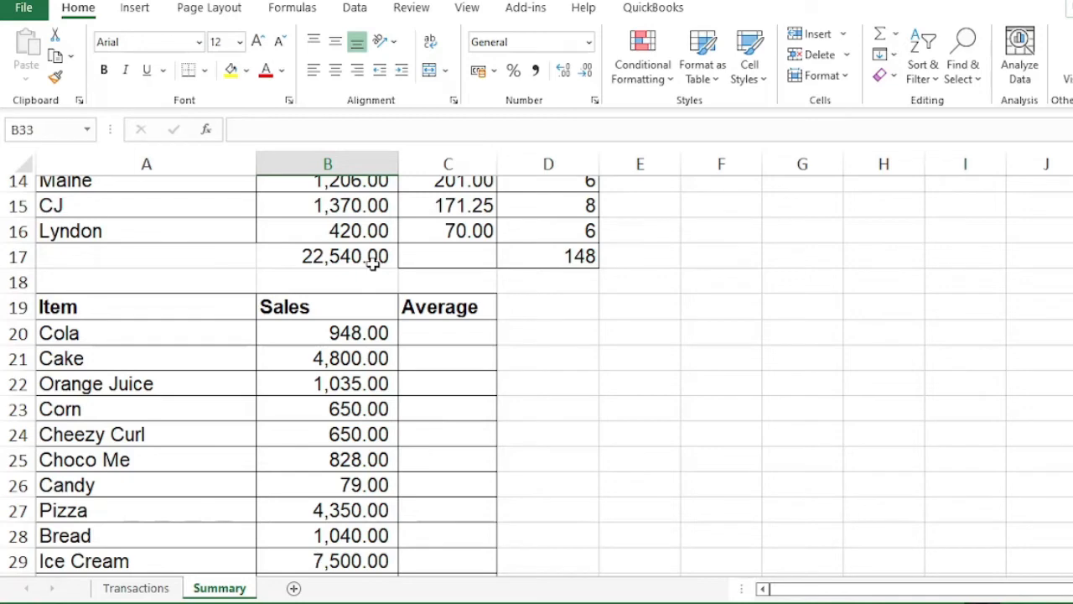
pyautogui.scroll(-4, 374, 265)
pyautogui.scroll(1, 376, 386)
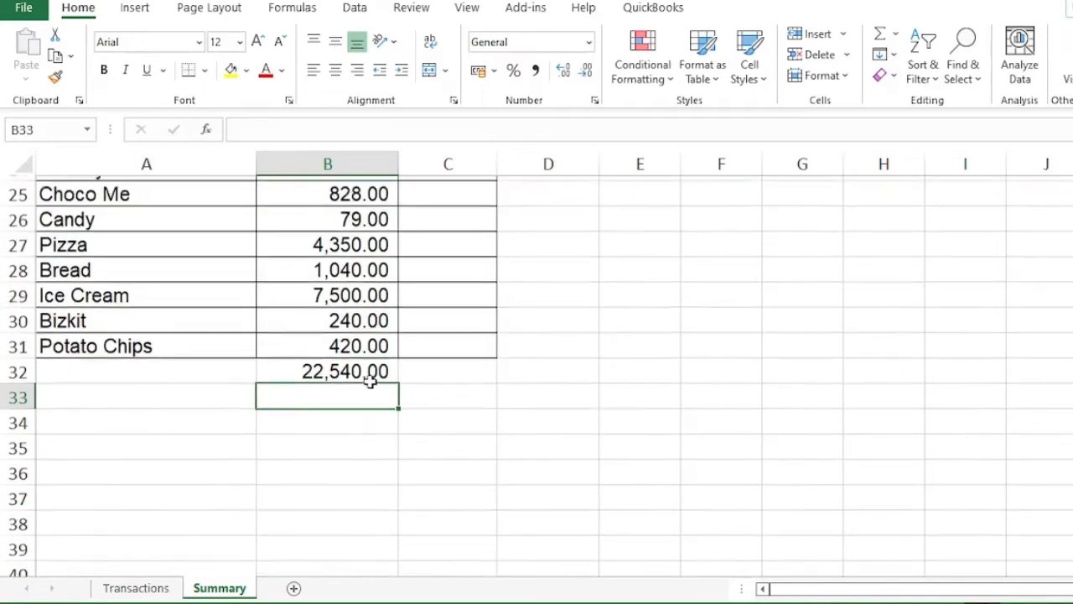
# Start an AVERAGEIF formula in C20 for Cola's average with the named range items as its range argument
pyautogui.scroll(3, 392, 384)
pyautogui.click(447, 333)
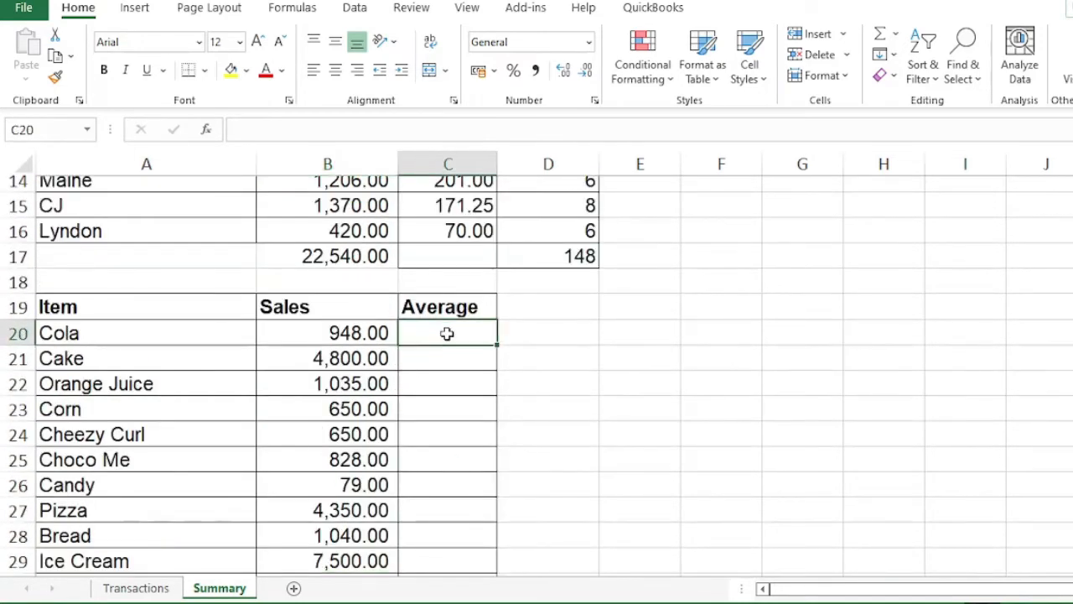
pyautogui.write('=')
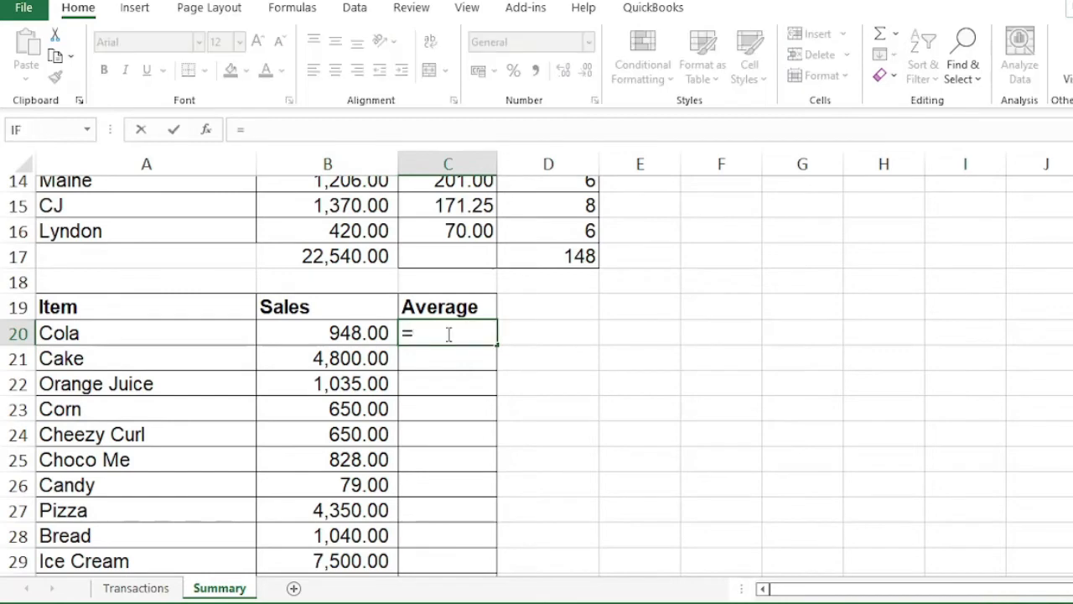
pyautogui.write('aver')
pyautogui.press('Tab')
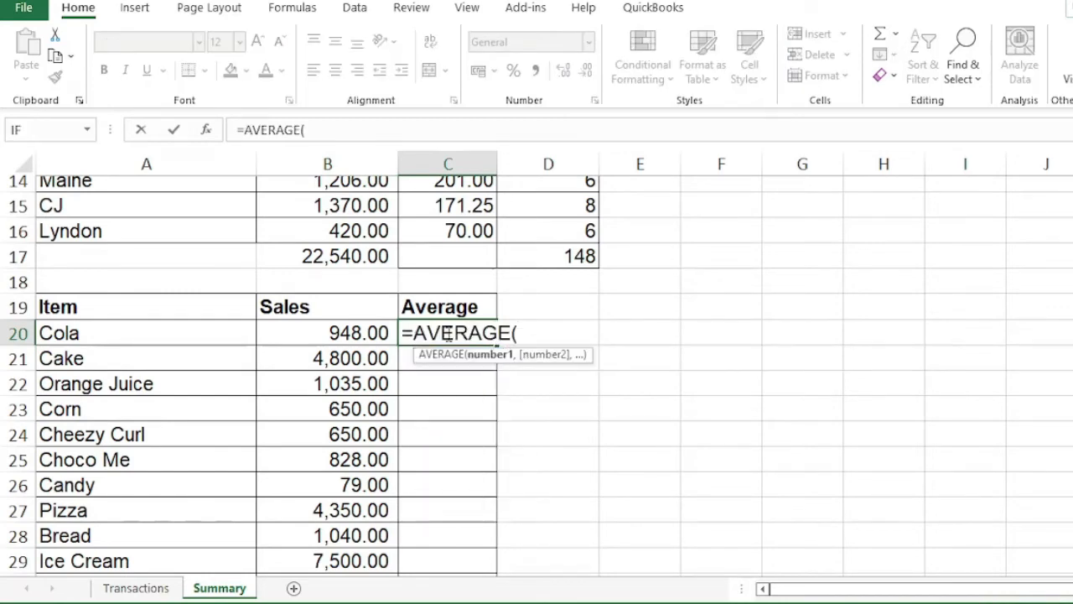
pyautogui.press('BackSpace')
pyautogui.write('i')
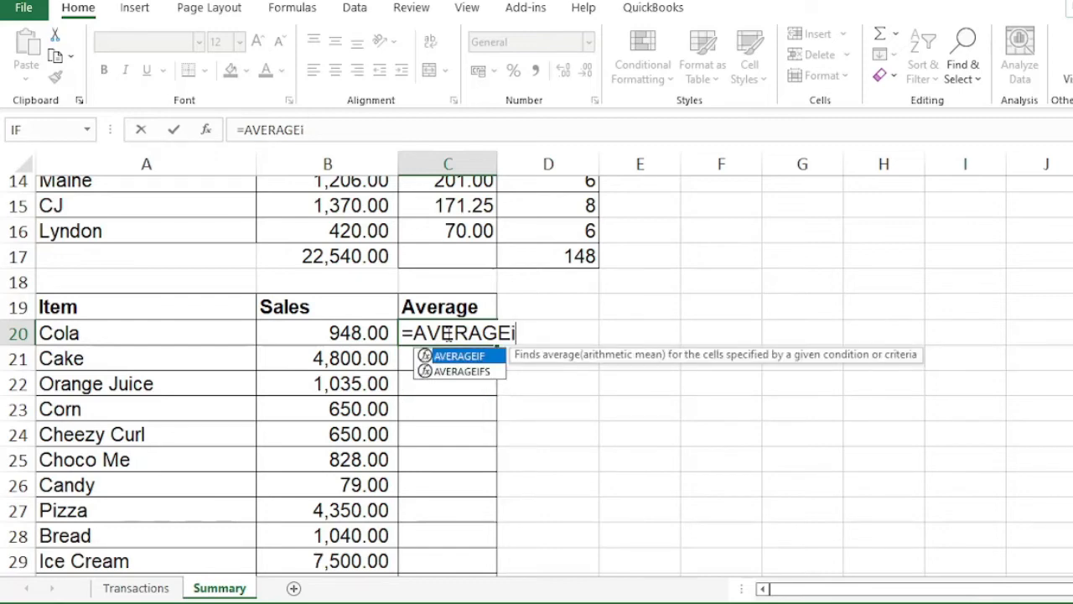
pyautogui.press('Tab')
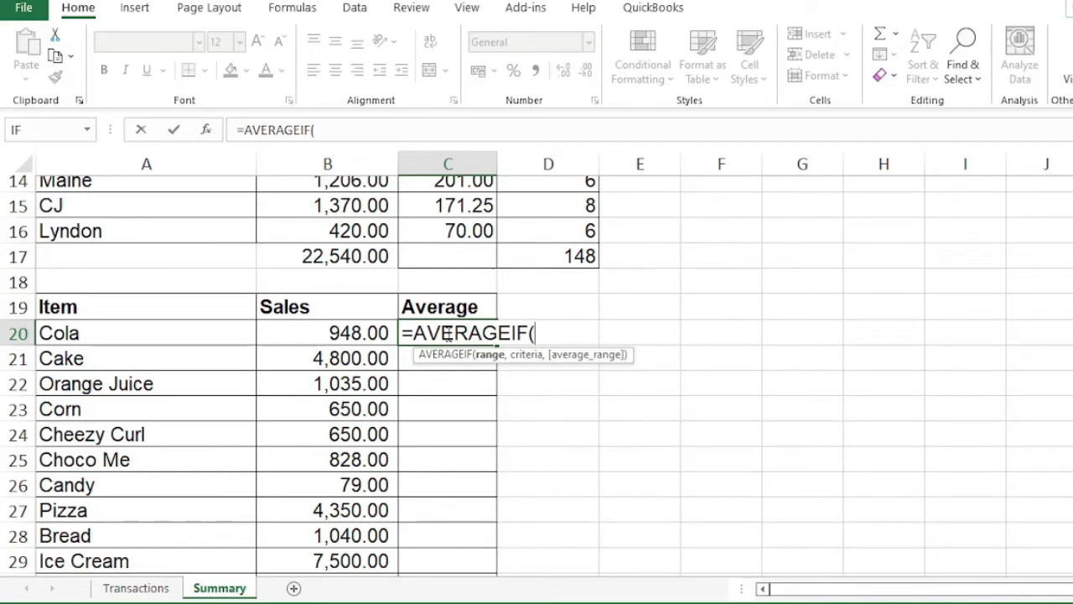
pyautogui.write('item')
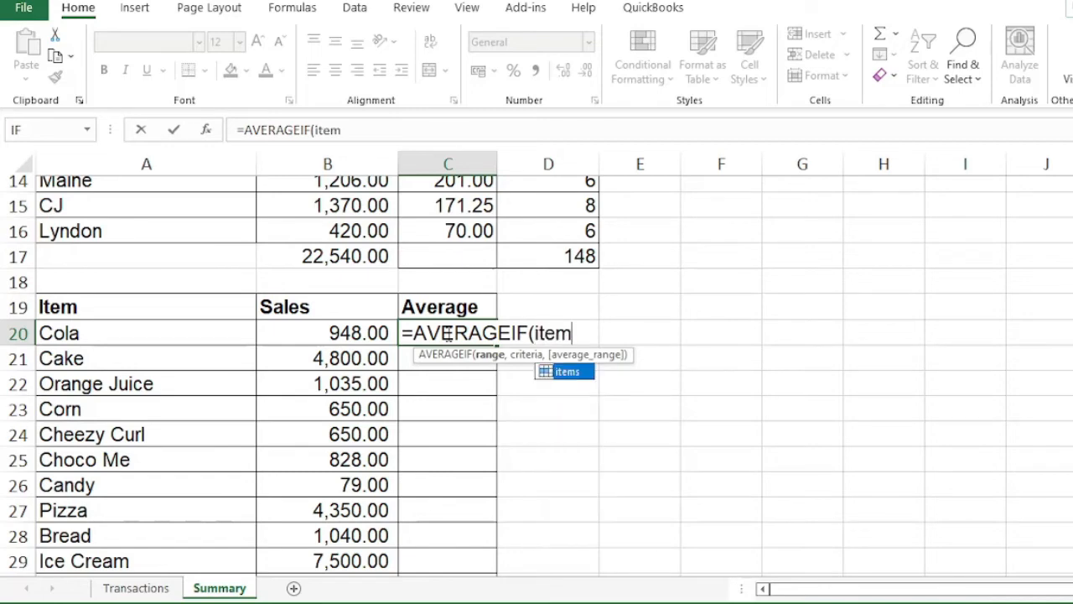
pyautogui.write('s,')
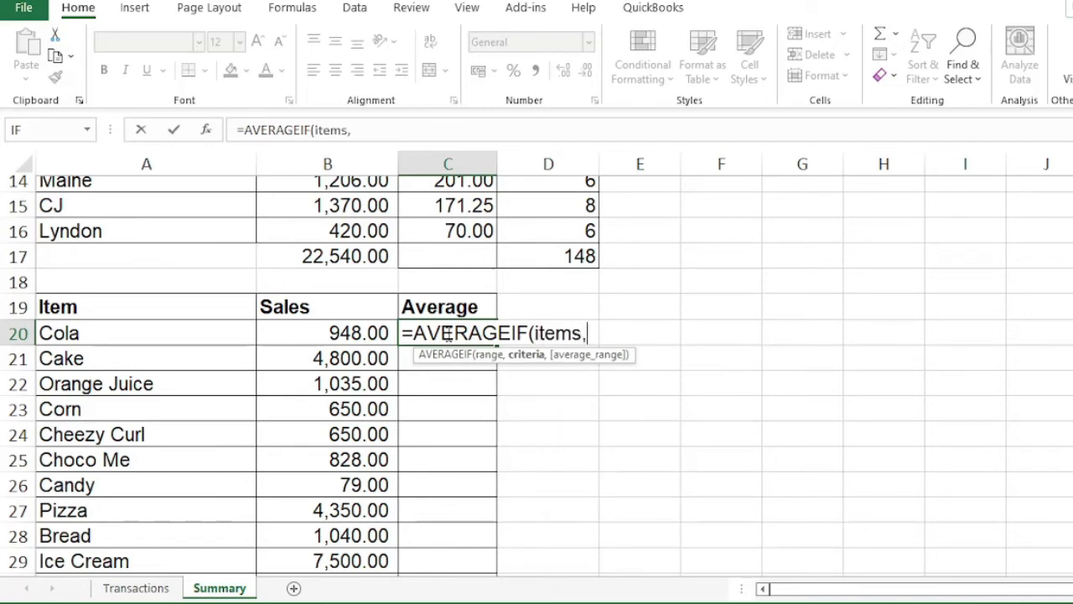
# Complete the AVERAGEIF formula in C20 with A20 as the criteria and the named range amount as the average range
pyautogui.press('Left')
pyautogui.press('Left')
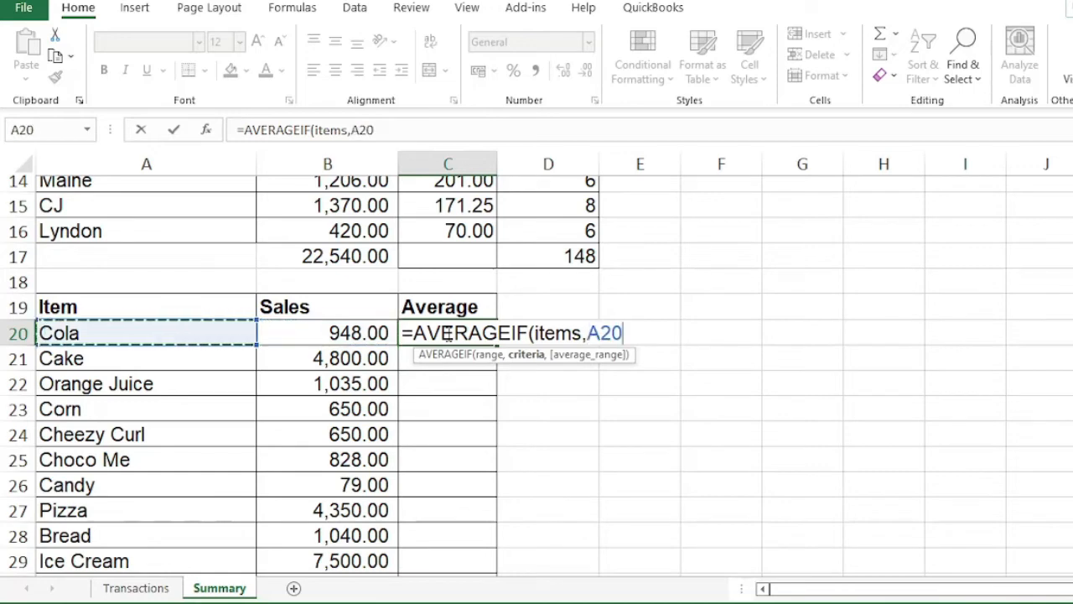
pyautogui.write(',')
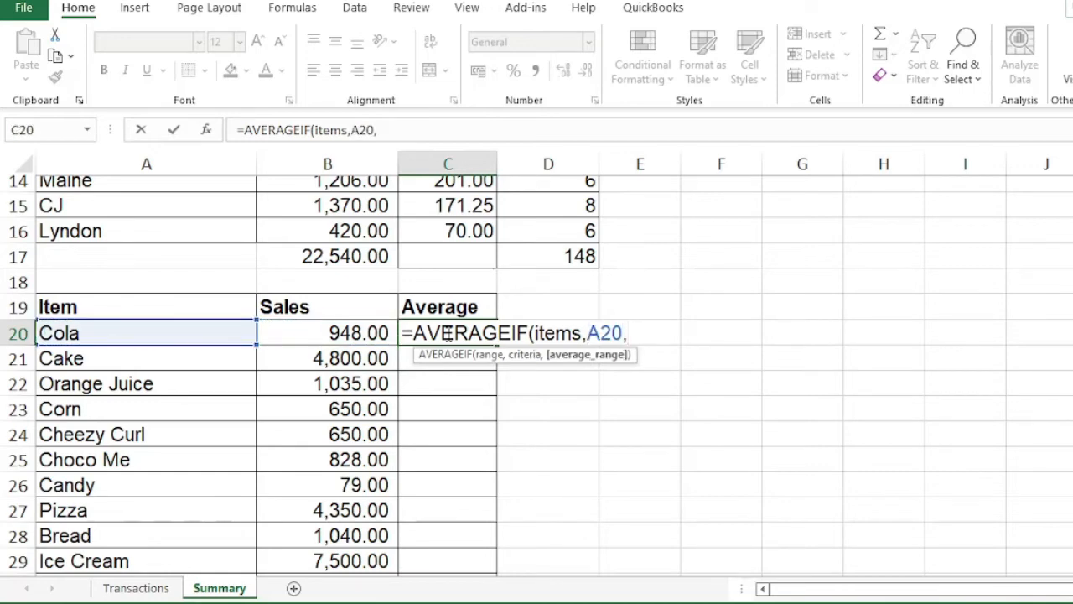
pyautogui.write('amou')
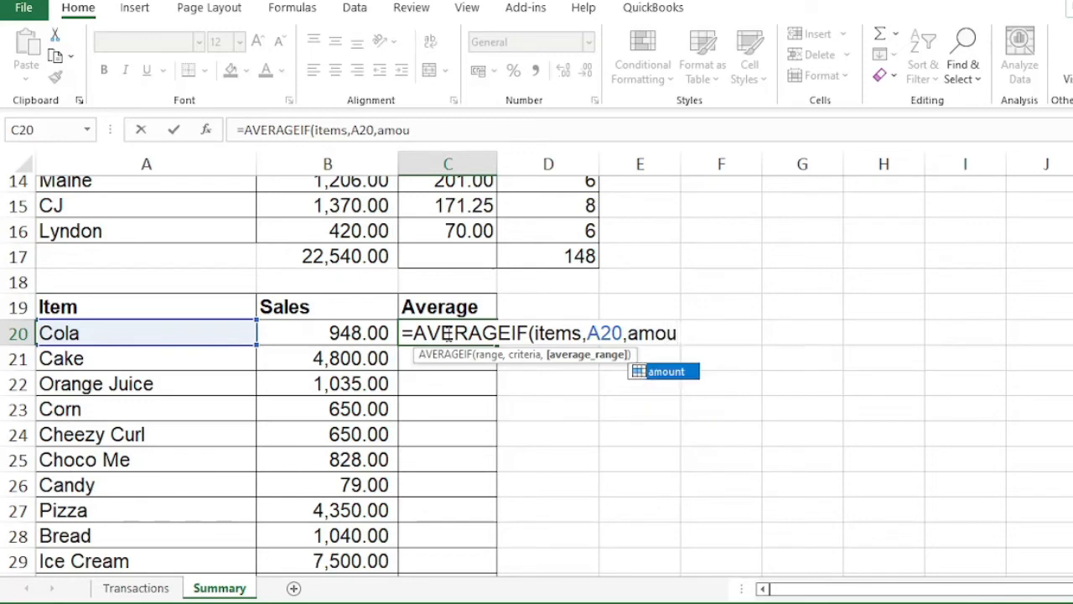
pyautogui.press('Tab')
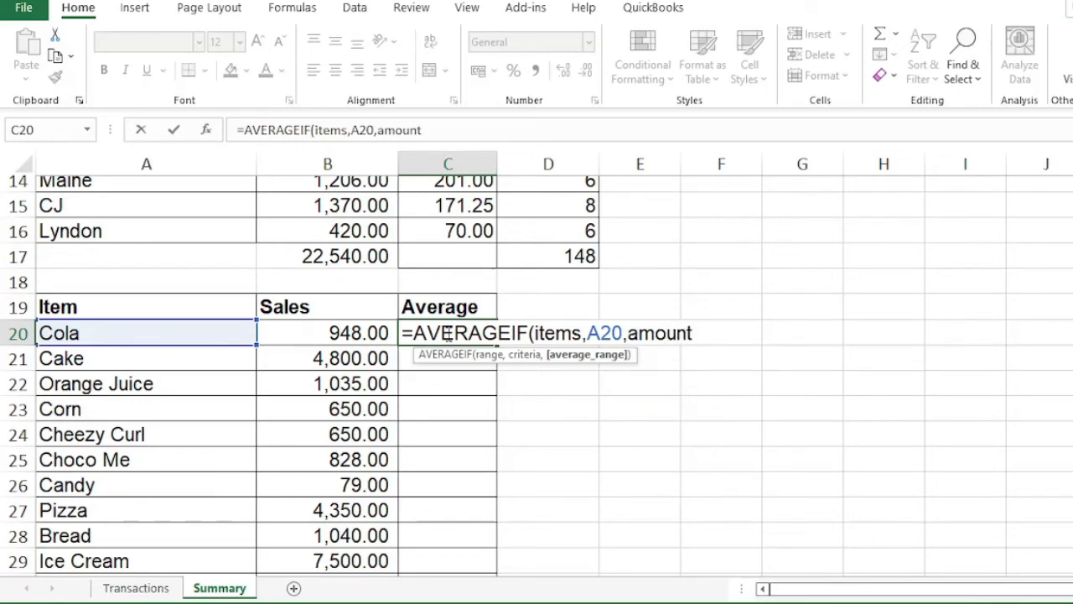
pyautogui.write(')')
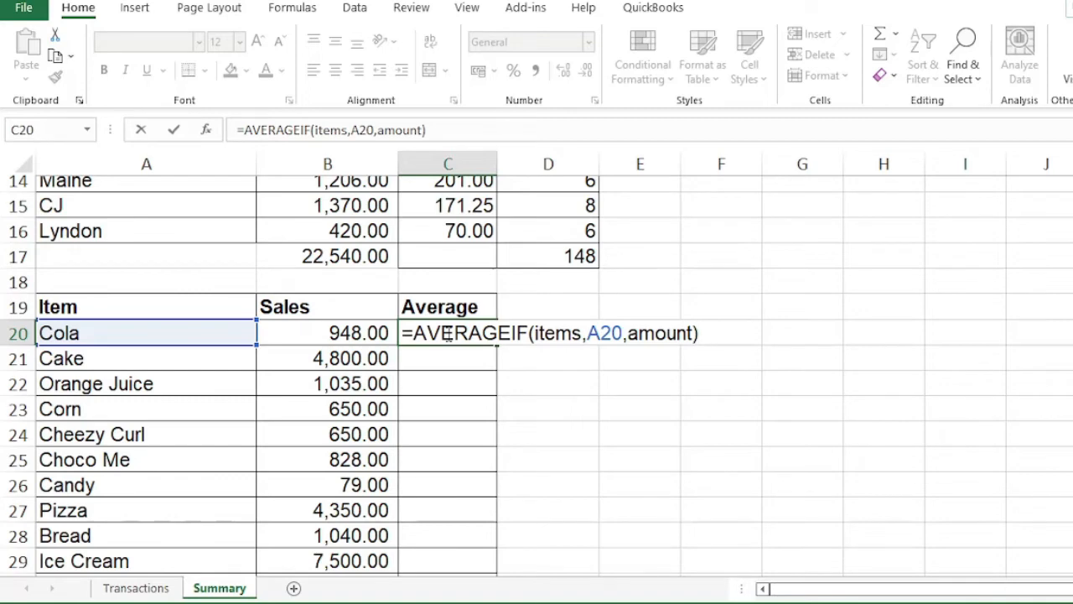
pyautogui.press('Return')
# Fill the C20 AVERAGEIF formula down the item Average column to C31 and apply the comma number style
pyautogui.click(449, 333)
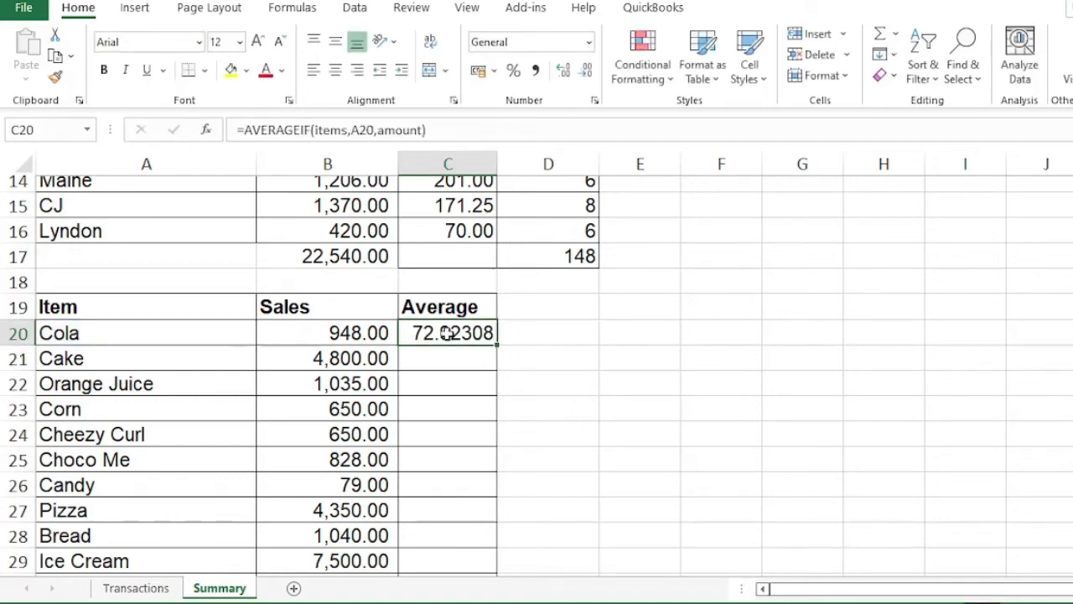
pyautogui.doubleClick(499, 344)
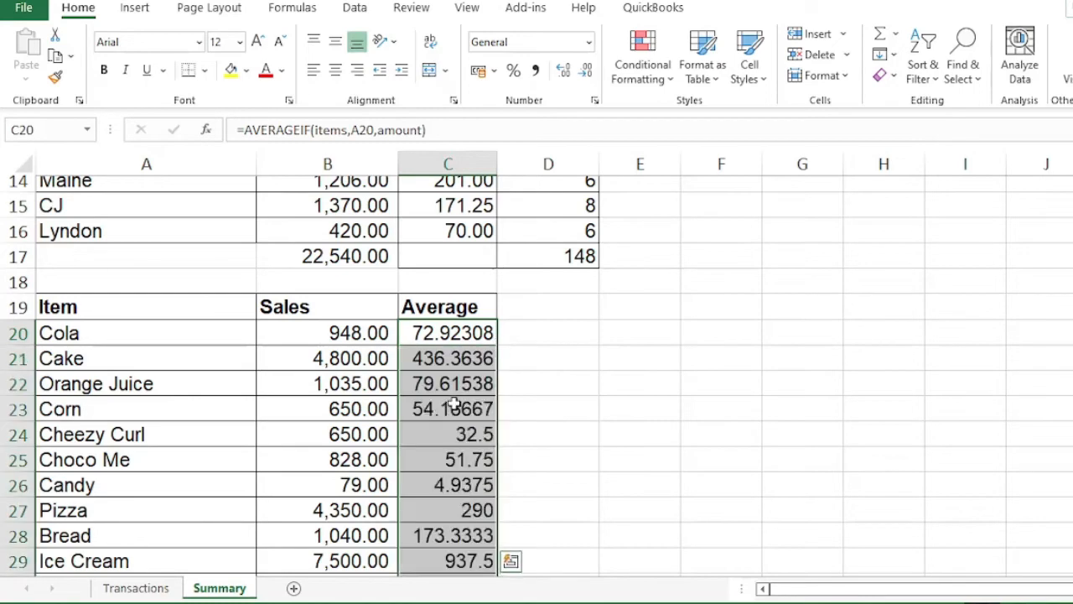
pyautogui.scroll(-3, 454, 404)
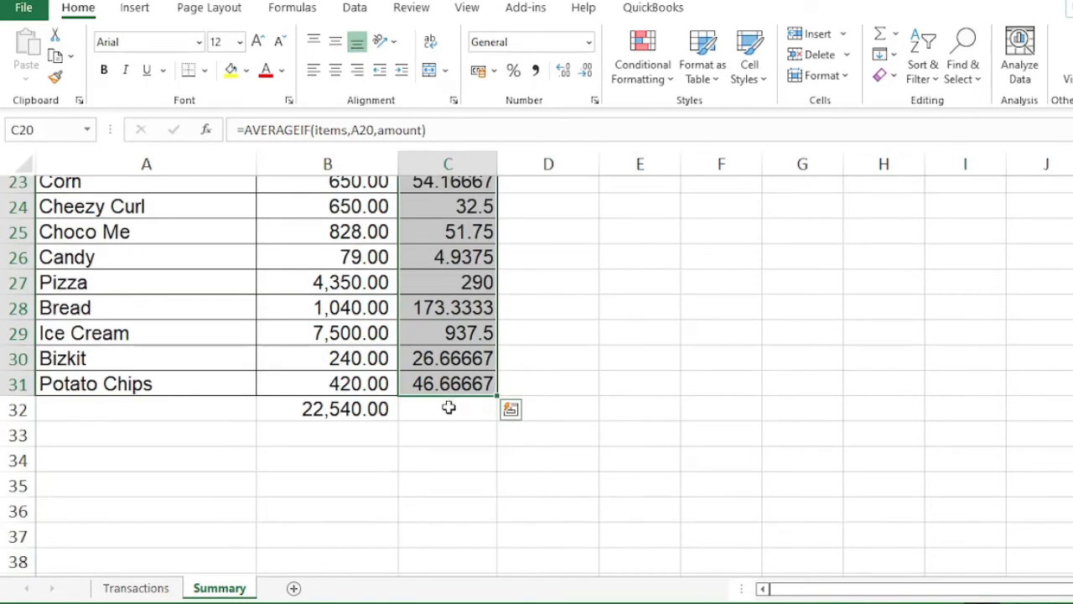
pyautogui.scroll(3, 449, 409)
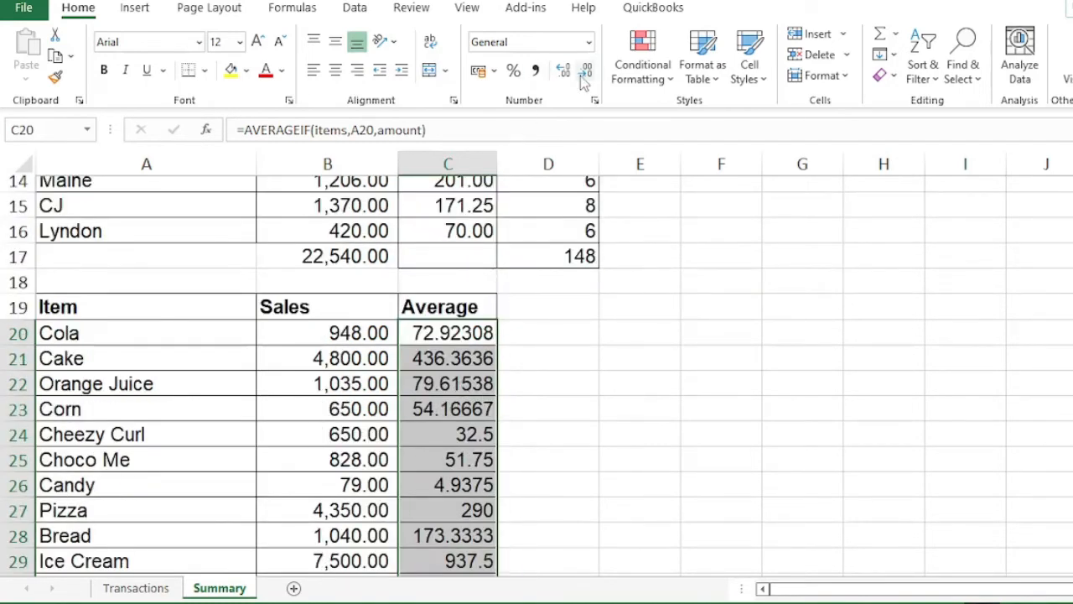
pyautogui.click(537, 71)
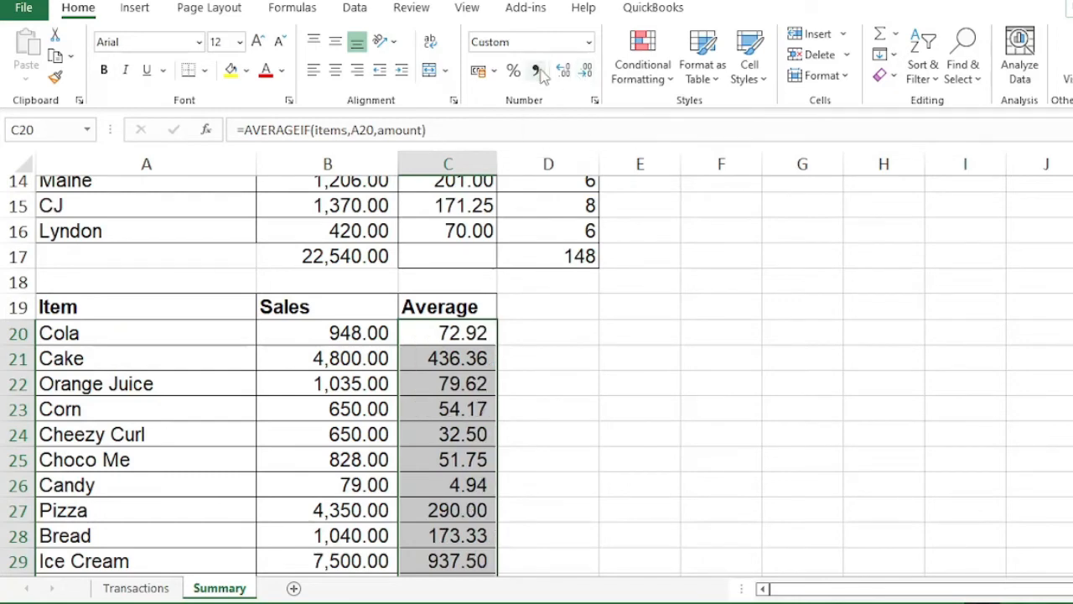
pyautogui.scroll(-1, 476, 453)
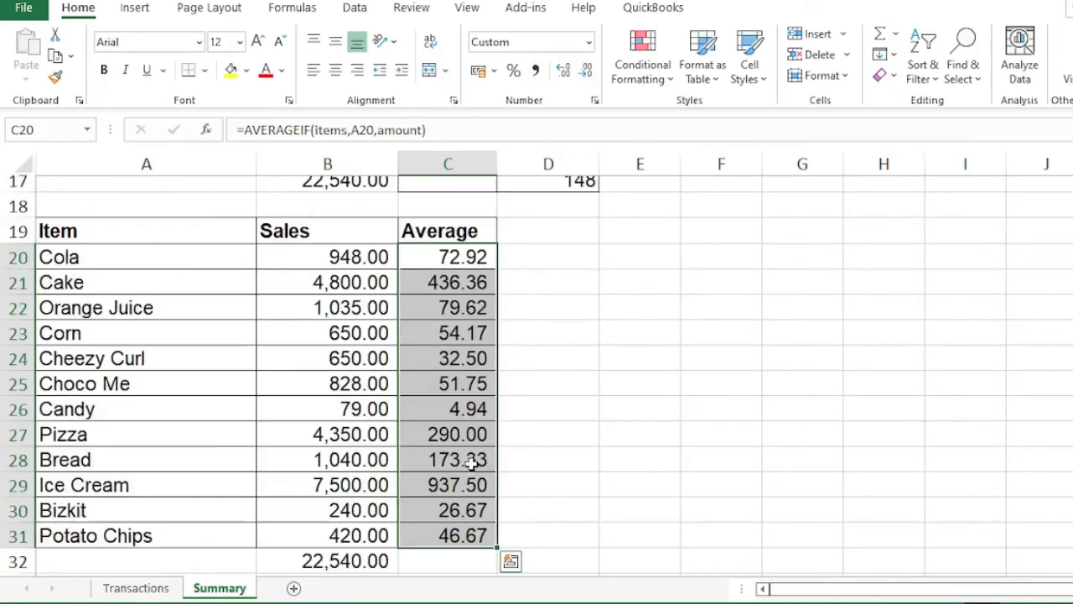
# Review the per-customer and per-item summary tables on the Summary sheet
pyautogui.scroll(2, 479, 419)
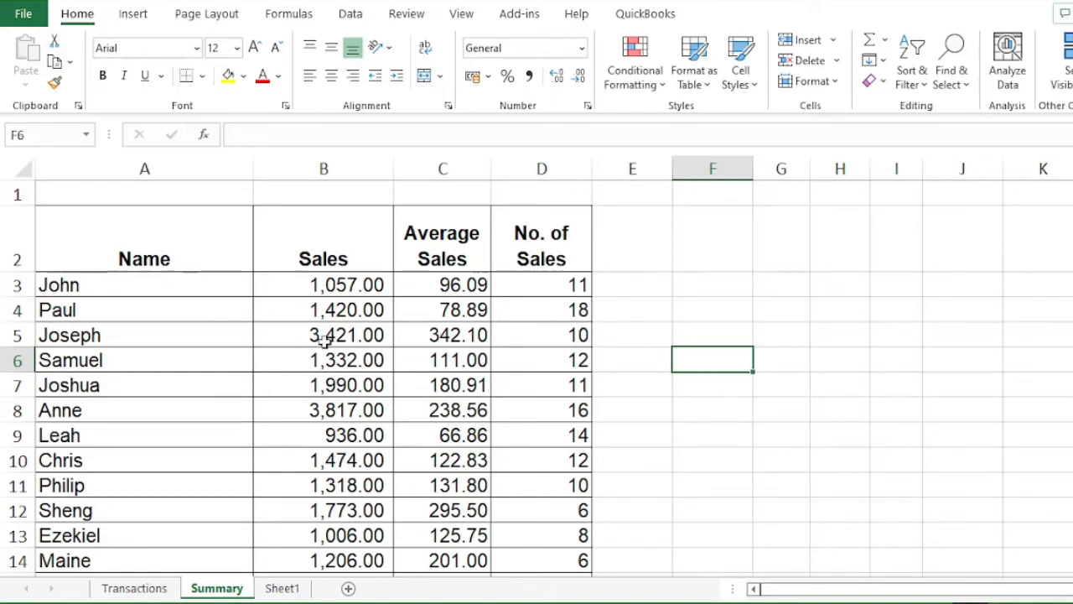
pyautogui.scroll(-4, 188, 458)
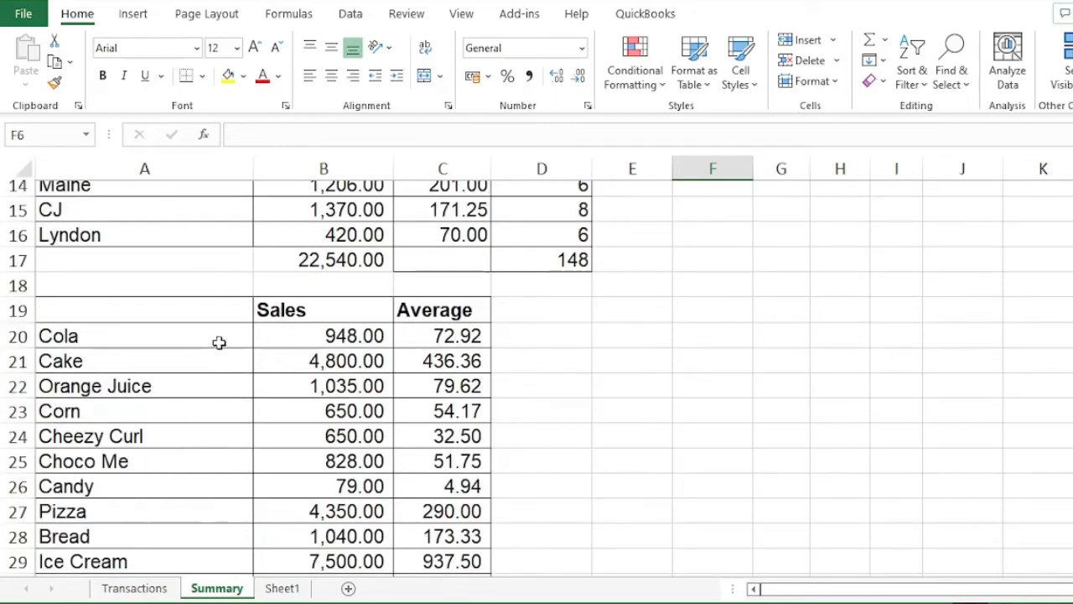
pyautogui.scroll(4, 154, 395)
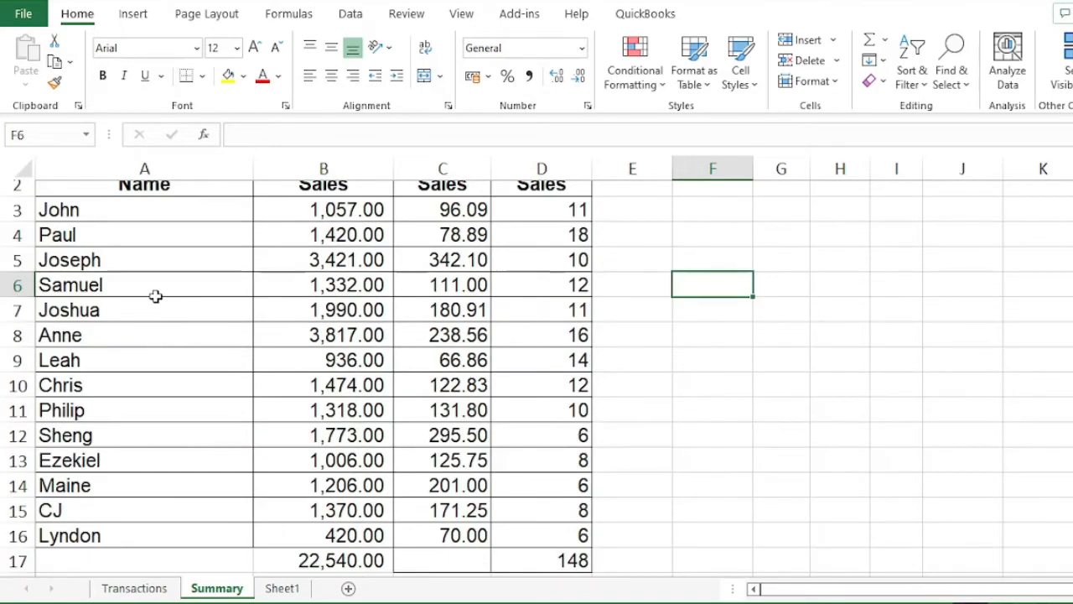
pyautogui.scroll(-4, 155, 296)
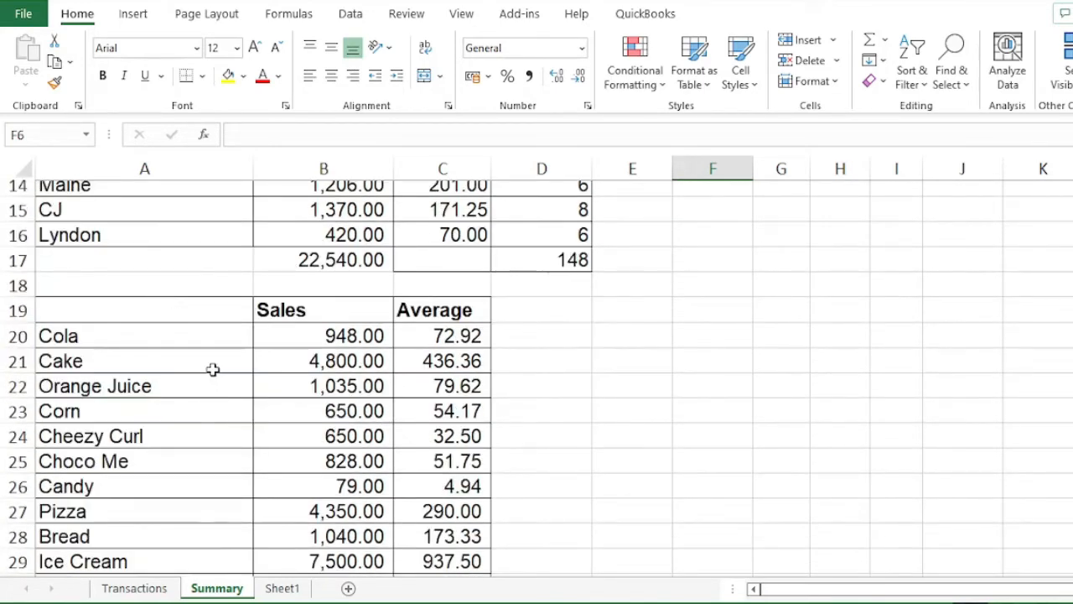
pyautogui.scroll(4, 209, 351)
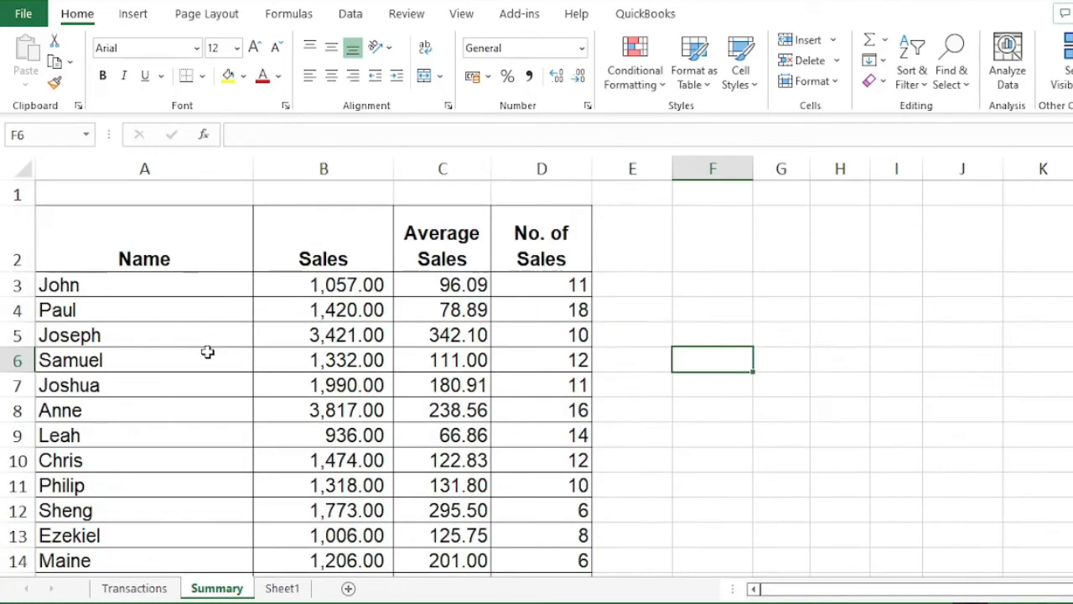
pyautogui.scroll(-1, 213, 345)
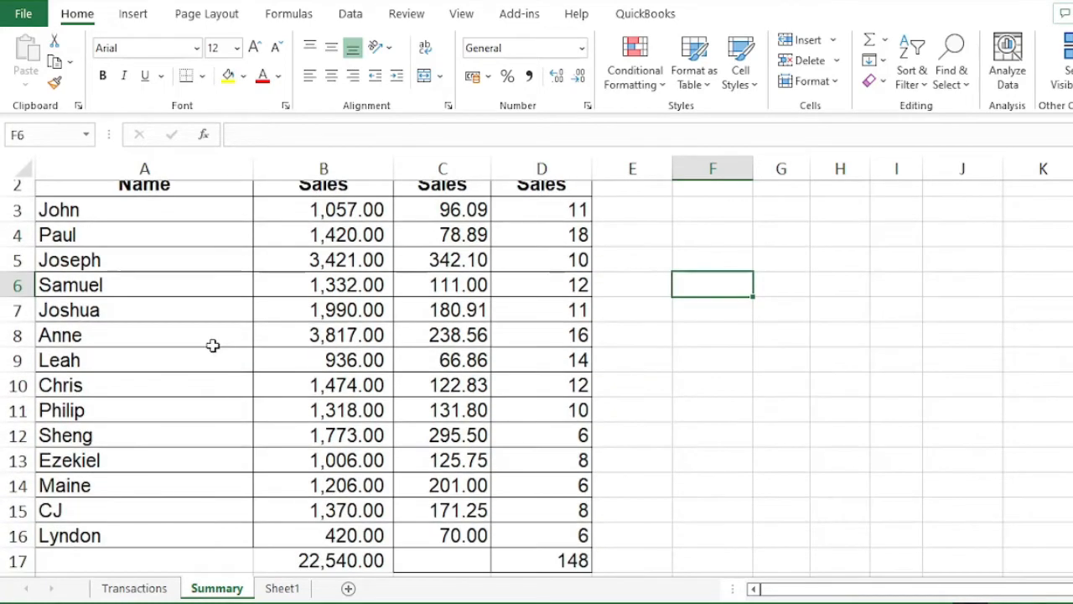
pyautogui.scroll(1, 738, 335)
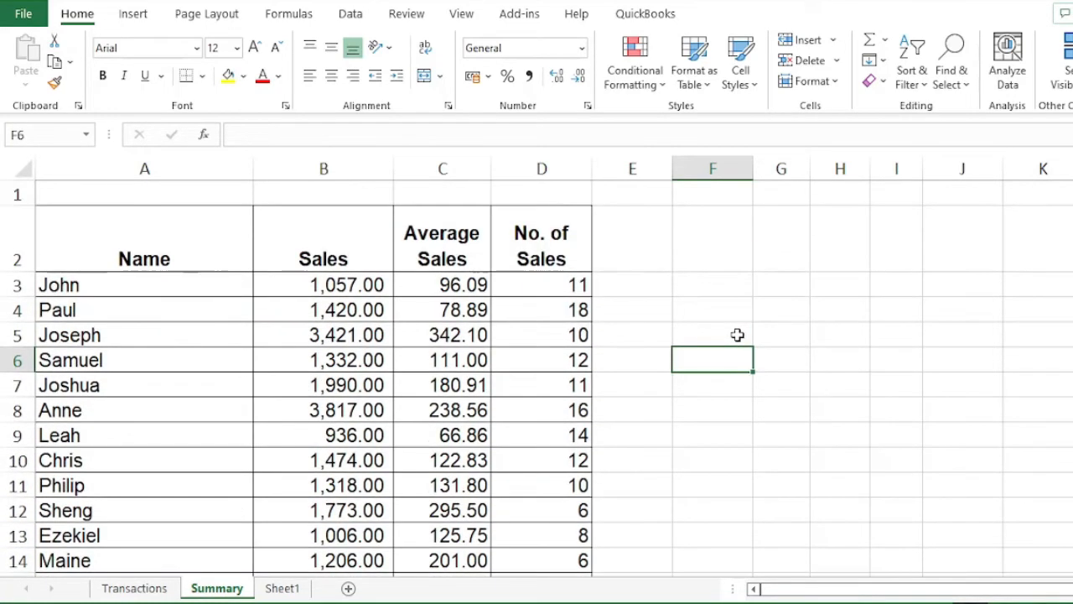
# Enter the heading Customer in F2 and widen columns F and G of the Summary sheet
pyautogui.moveTo(810, 168); pyautogui.dragTo(851, 167)
pyautogui.click(793, 240)
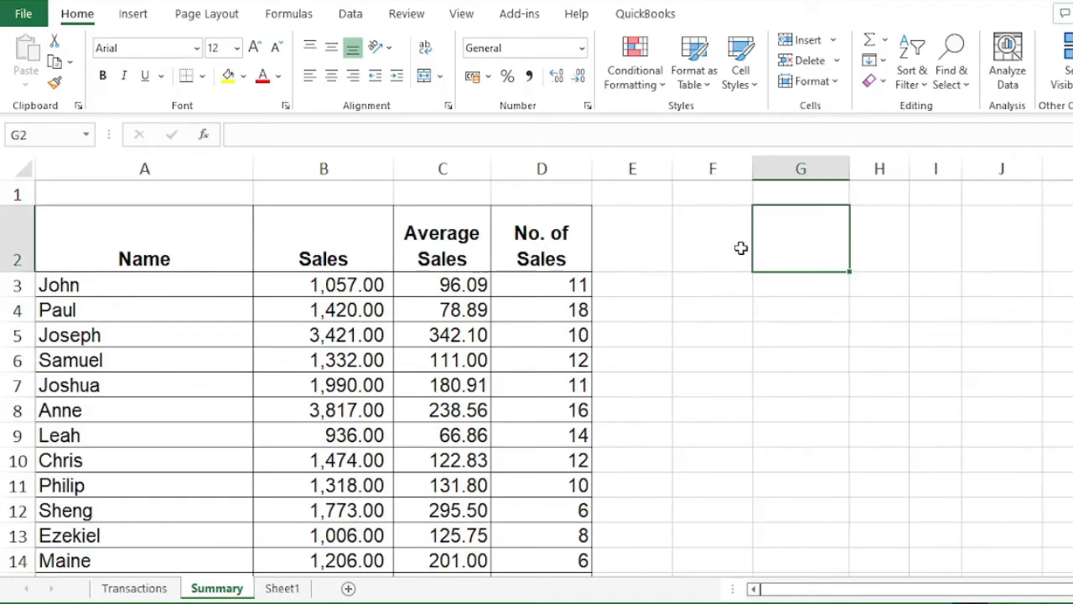
pyautogui.click(715, 251)
pyautogui.write('Cu')
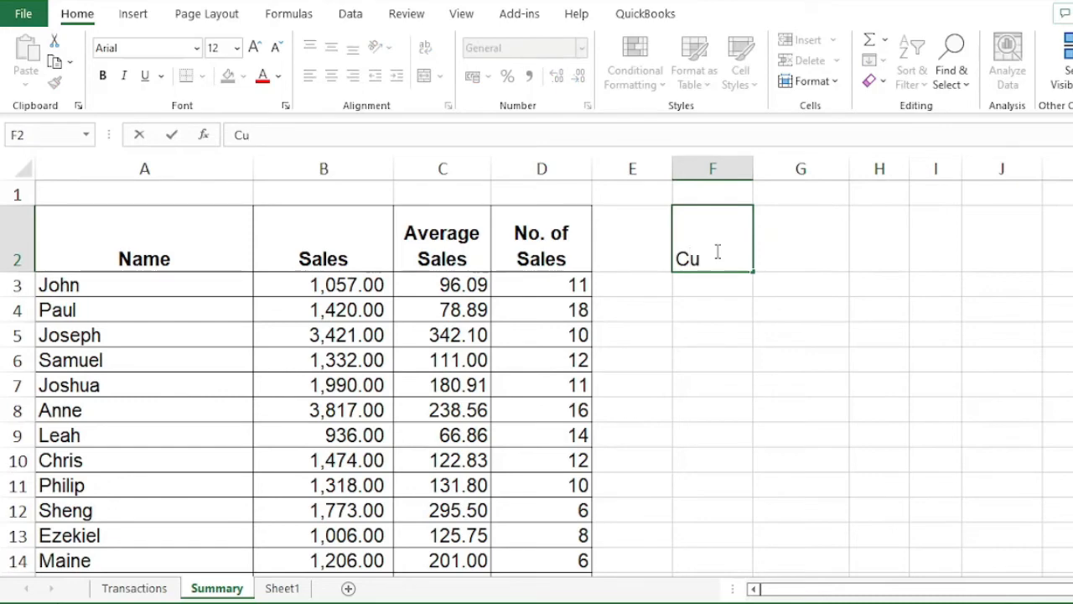
pyautogui.write('stome')
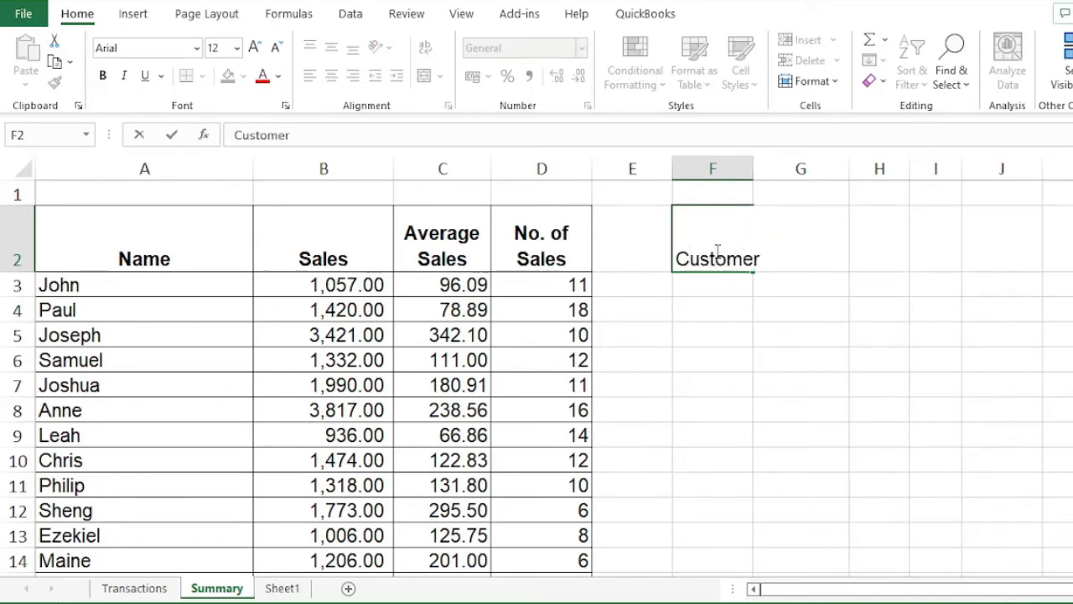
pyautogui.write('r')
pyautogui.click(714, 310)
pyautogui.moveTo(754, 168); pyautogui.dragTo(772, 169)
# Add the headings Item in G2 and Sales in H2 beside the Customer heading
pyautogui.click(826, 234)
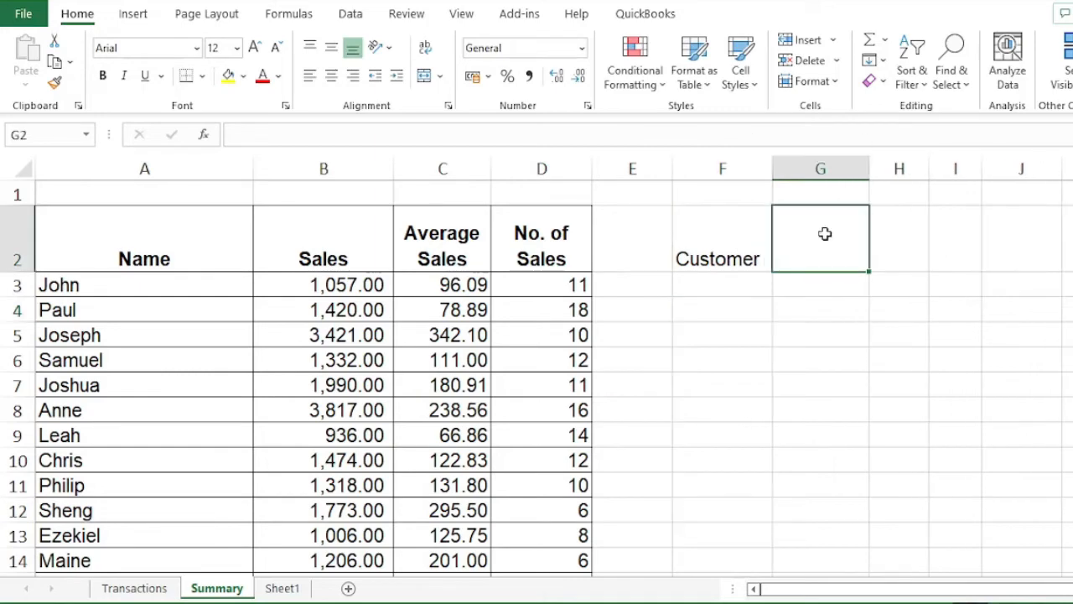
pyautogui.write('Item')
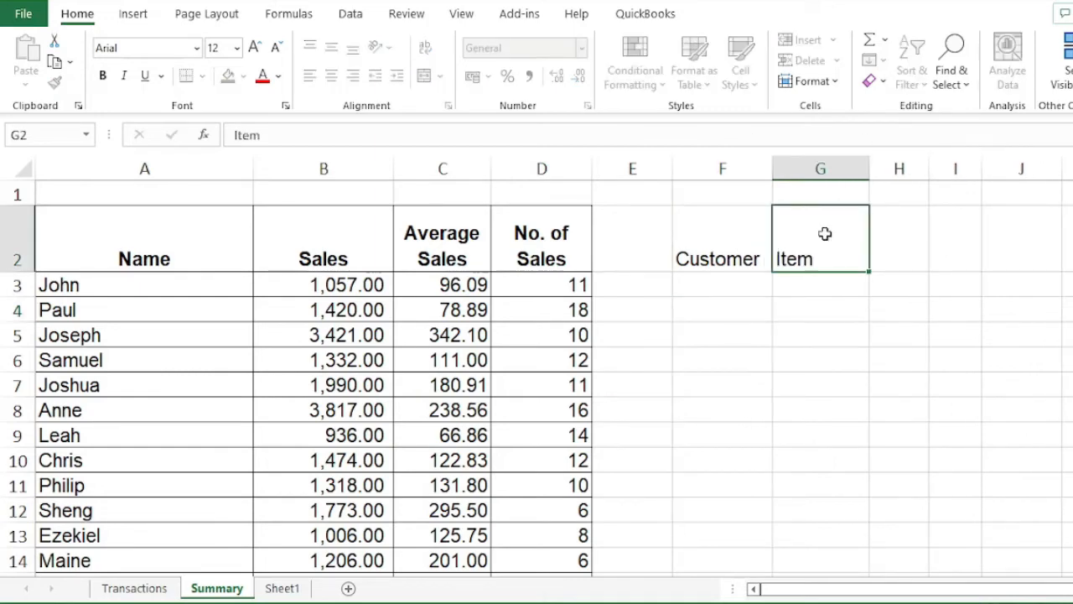
pyautogui.press('Tab')
pyautogui.write('Sal')
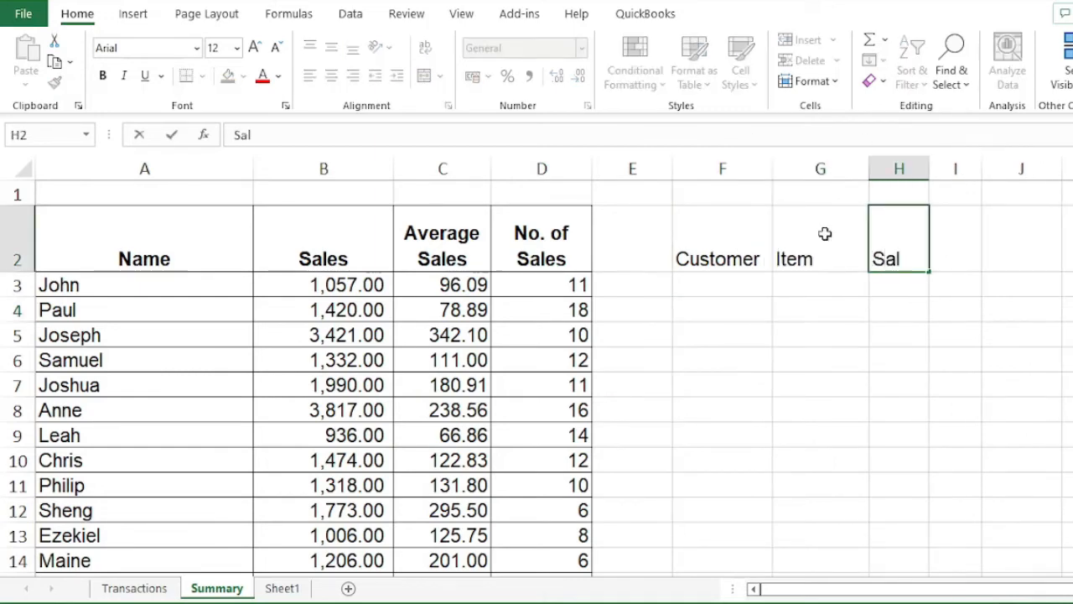
pyautogui.write('es')
# Widen columns H, G and F further to give the new Customer, Item and Sales table more room
pyautogui.click(919, 171)
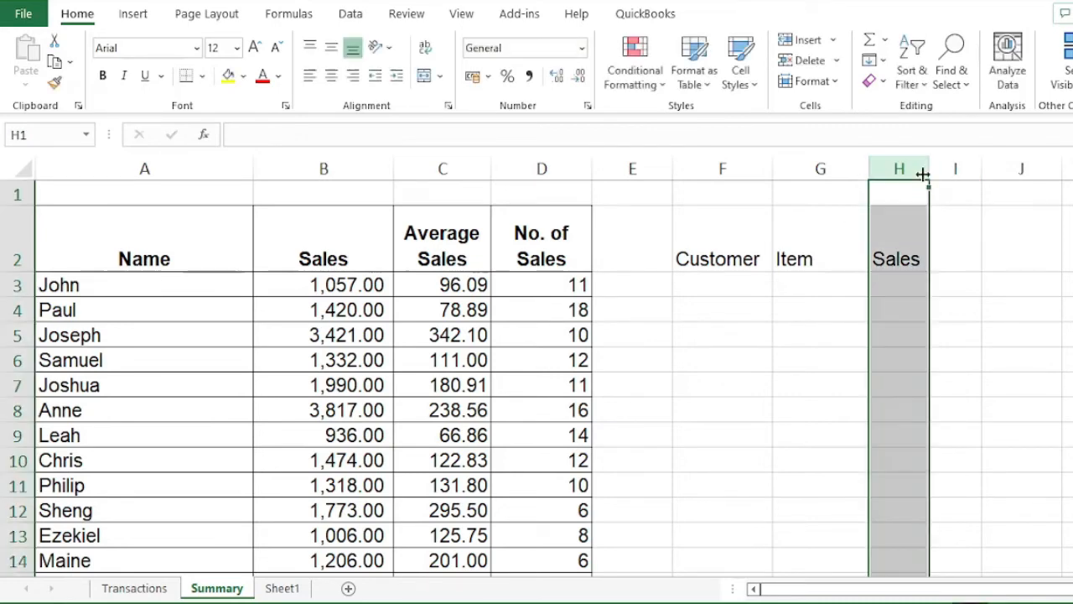
pyautogui.click(973, 246)
pyautogui.moveTo(929, 167); pyautogui.dragTo(972, 168)
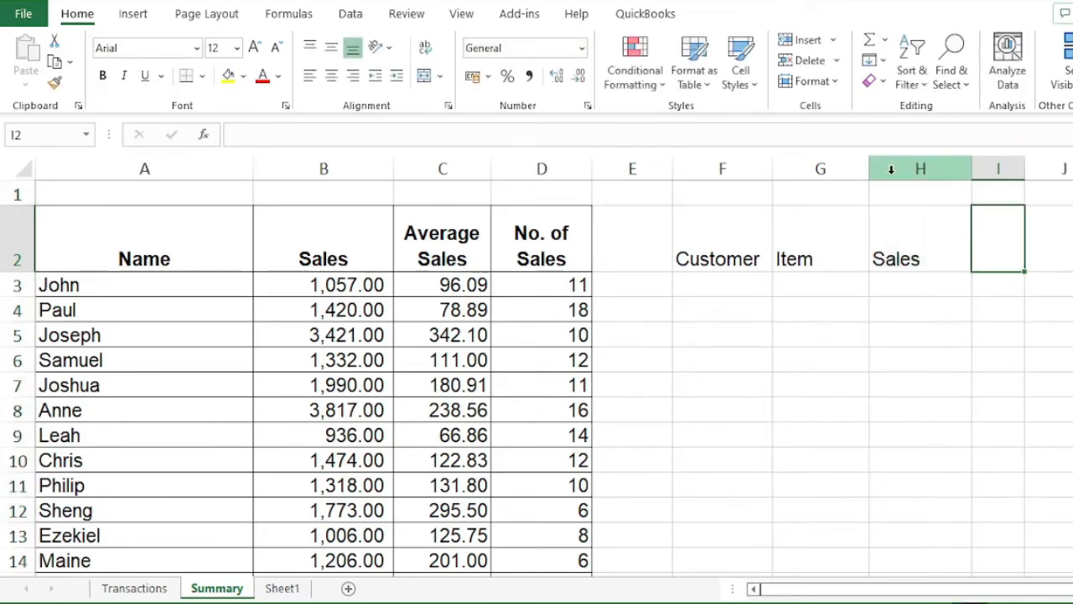
pyautogui.moveTo(869, 169); pyautogui.dragTo(883, 169)
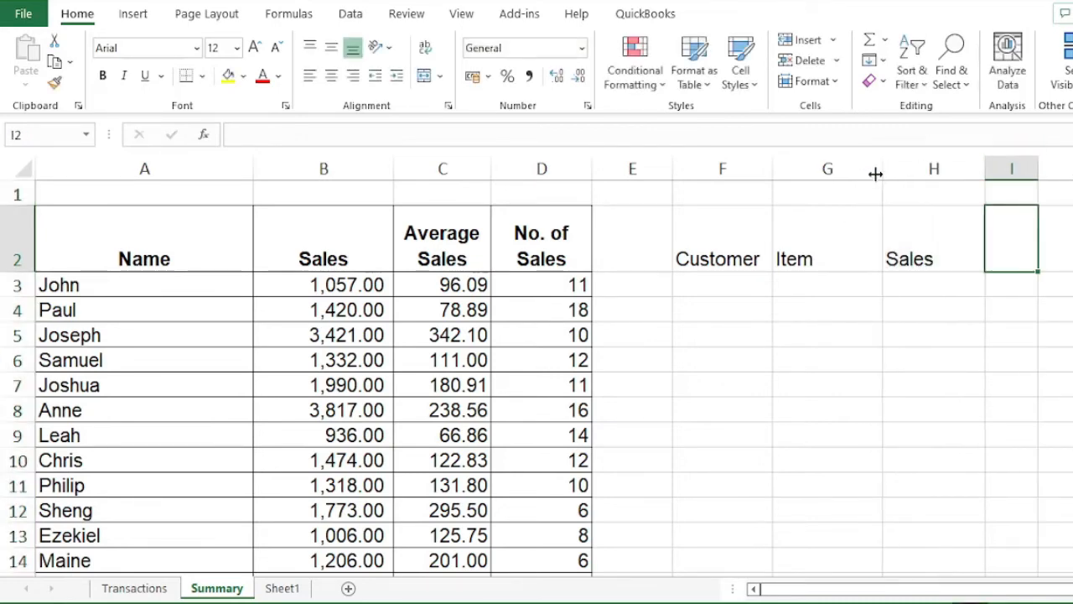
pyautogui.moveTo(774, 169); pyautogui.dragTo(790, 169)
# Apply List data validation to F3, using the customer names in $A$3:$A$16 as its source
pyautogui.click(754, 287)
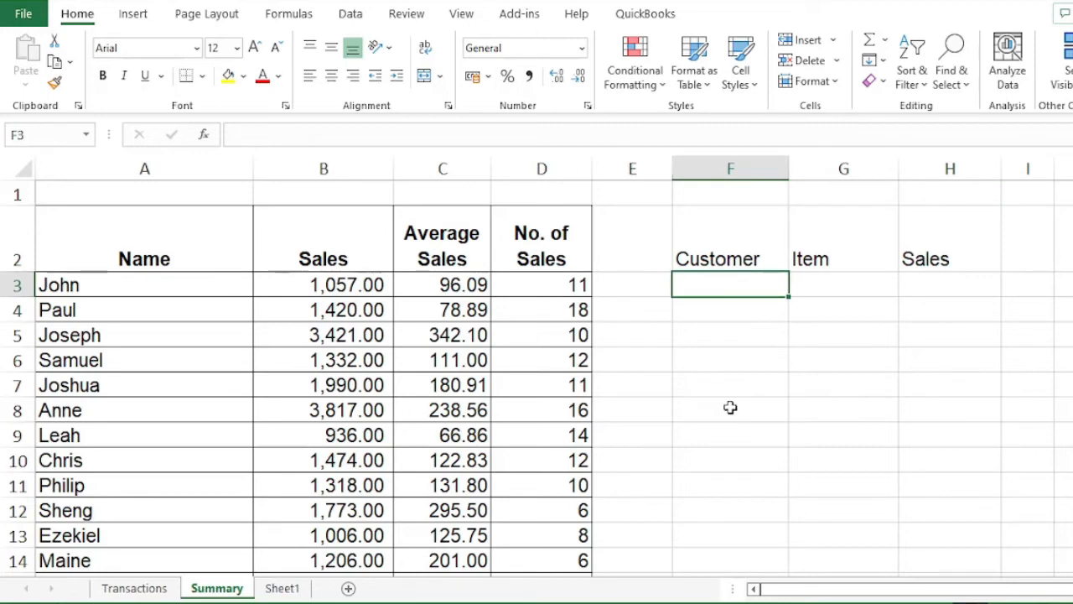
pyautogui.click(351, 13)
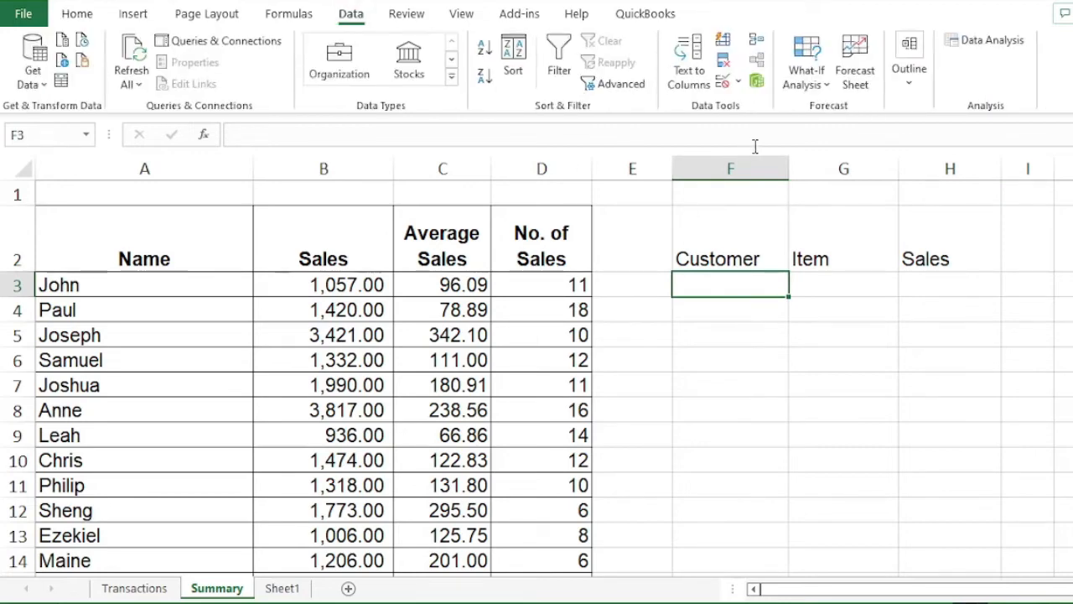
pyautogui.click(738, 84)
pyautogui.click(759, 104)
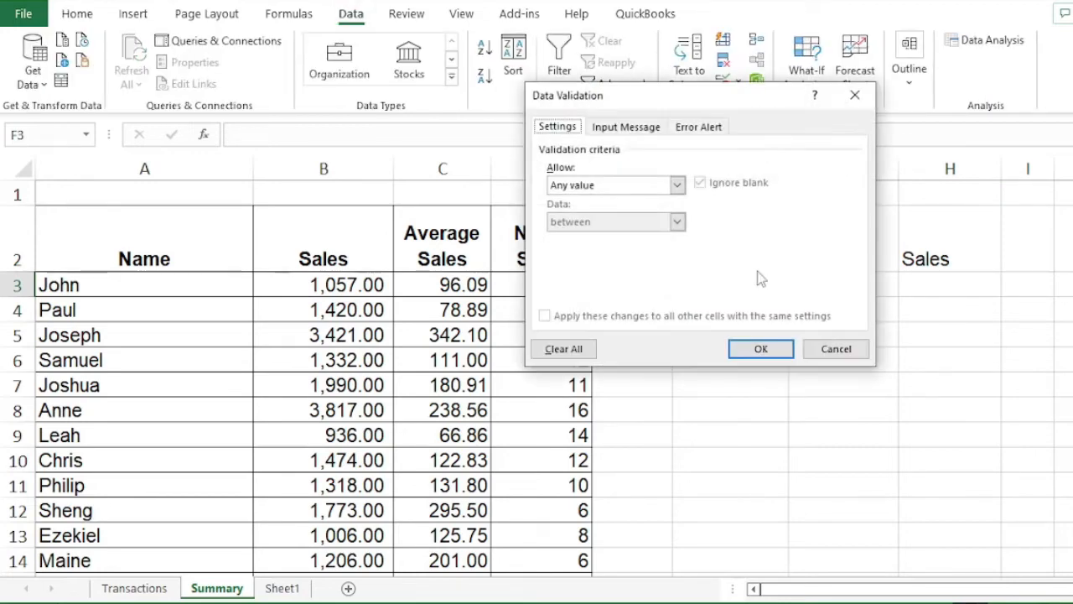
pyautogui.click(679, 186)
pyautogui.click(635, 238)
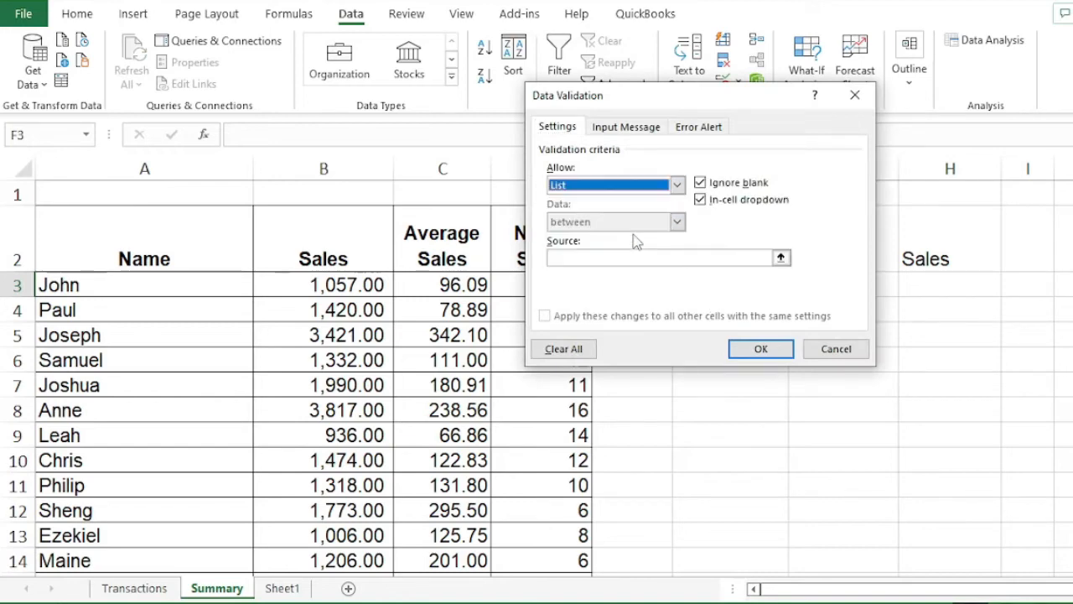
pyautogui.click(627, 258)
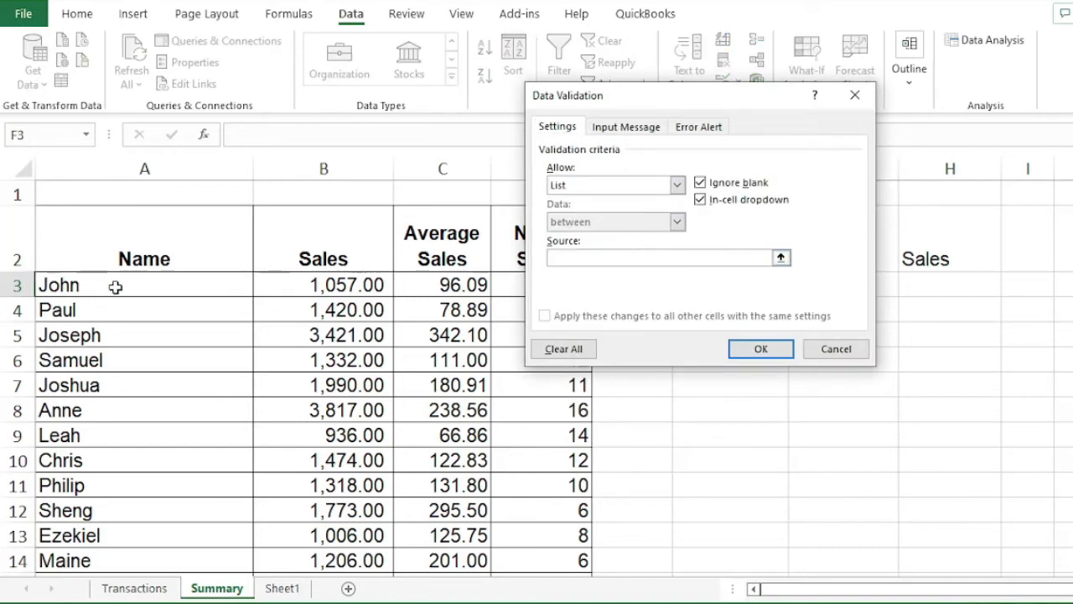
pyautogui.moveTo(115, 286); pyautogui.dragTo(125, 494)
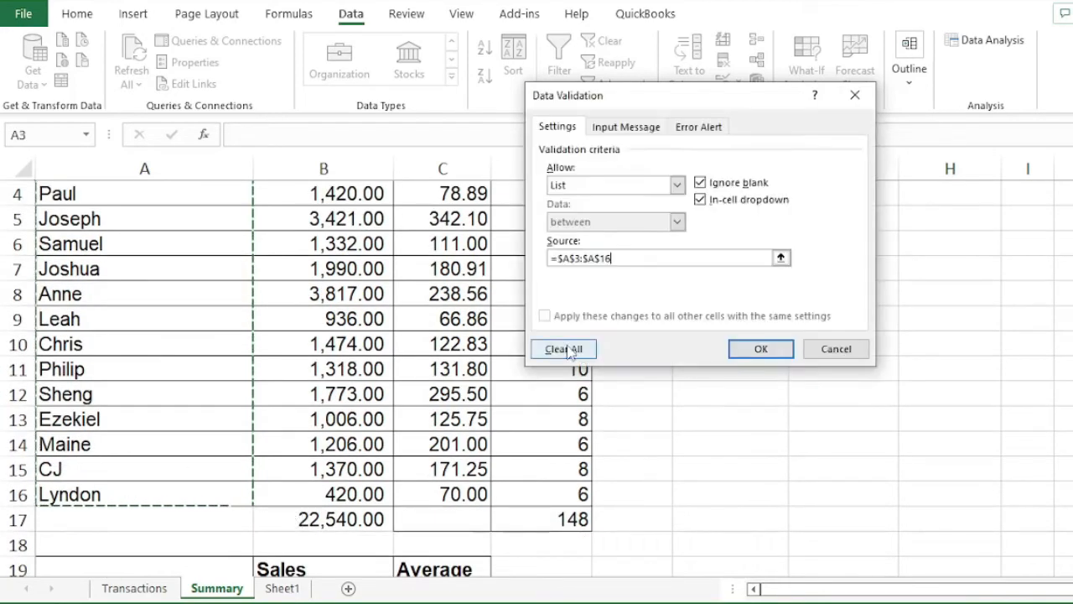
pyautogui.click(759, 348)
pyautogui.scroll(1, 746, 331)
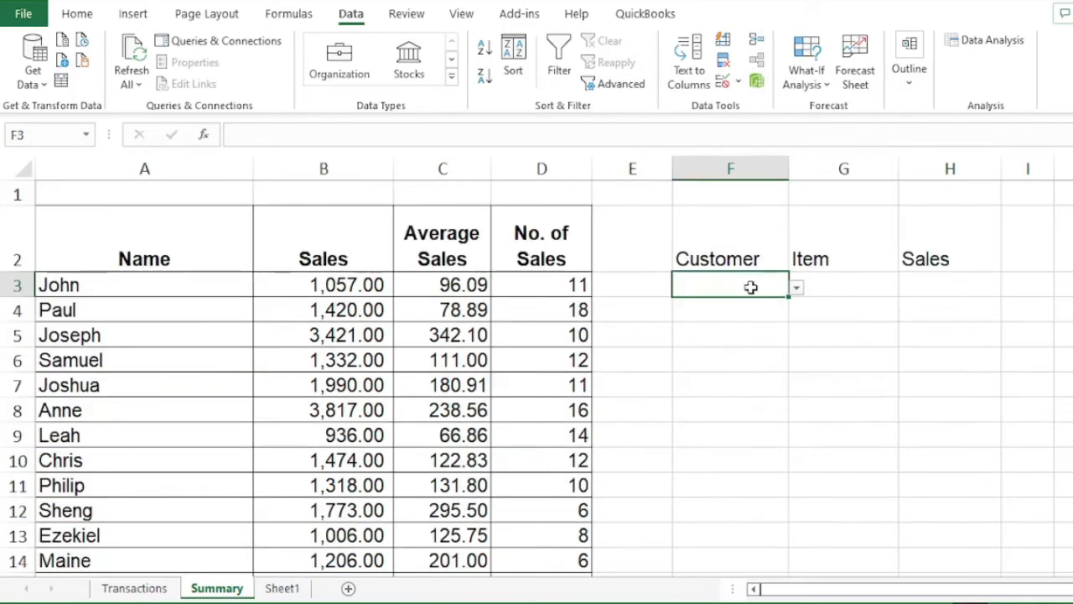
# Pick the second customer from the validation list in F3
pyautogui.click(796, 287)
pyautogui.click(795, 289)
pyautogui.click(798, 289)
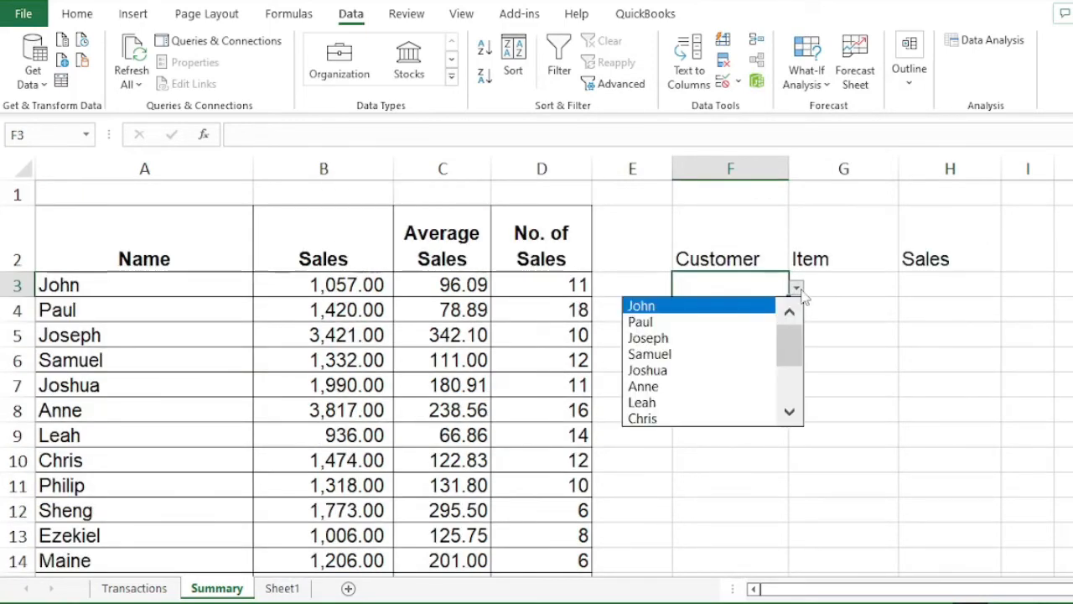
pyautogui.click(749, 324)
# Apply List data validation to G3, using the item names in $A$20:$A$31 as its source
pyautogui.click(832, 285)
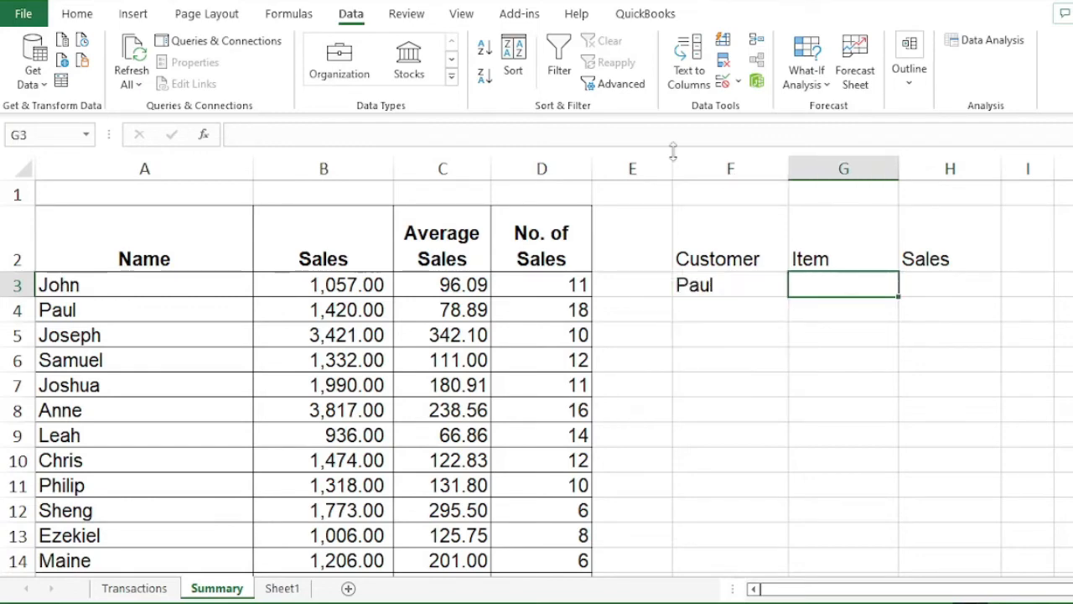
pyautogui.click(738, 81)
pyautogui.click(757, 106)
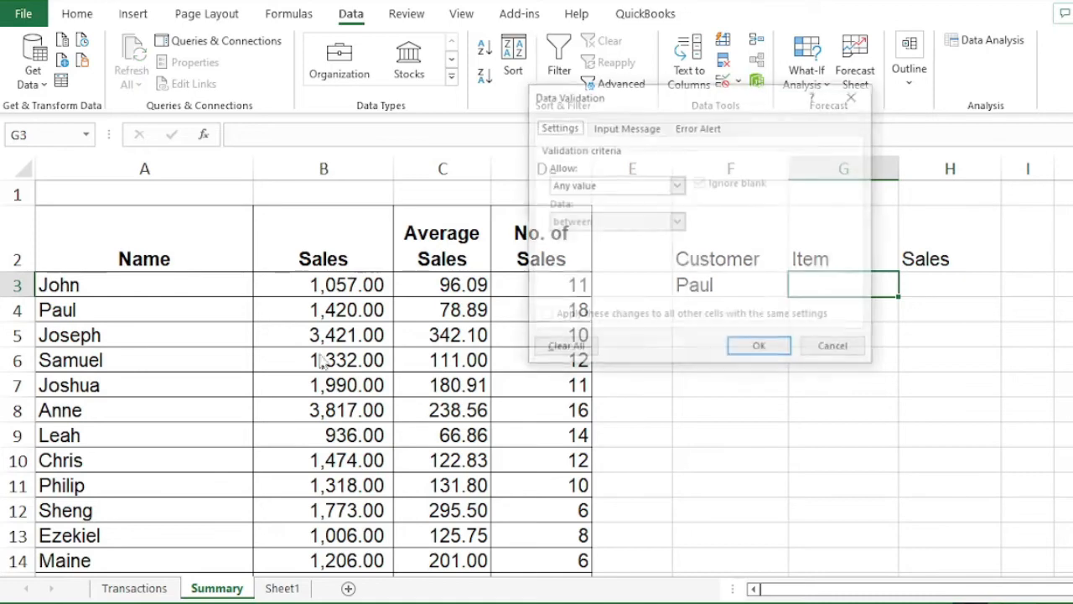
pyautogui.click(677, 184)
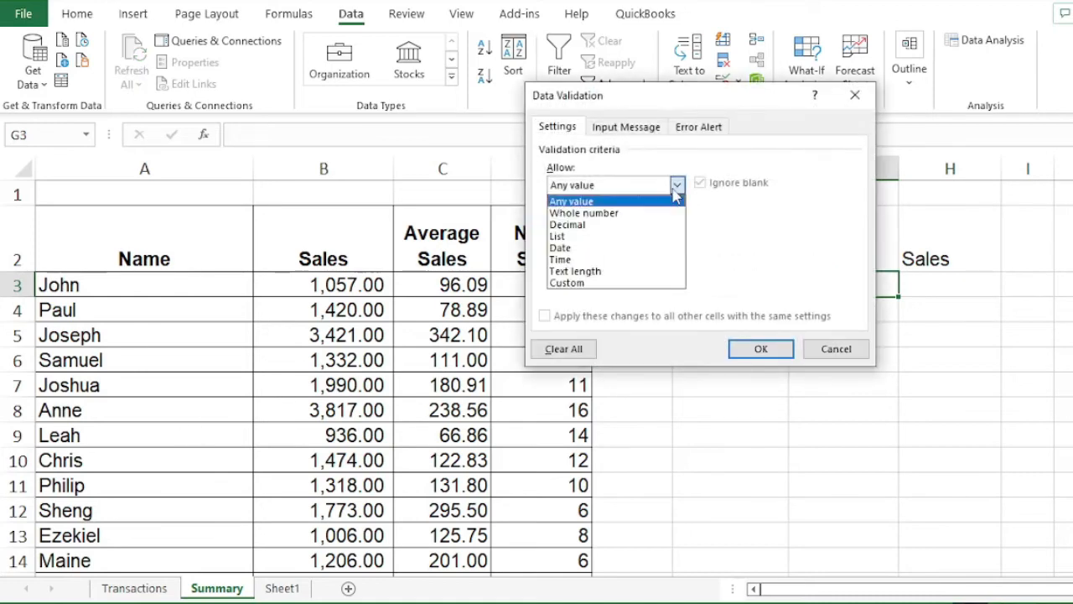
pyautogui.click(663, 235)
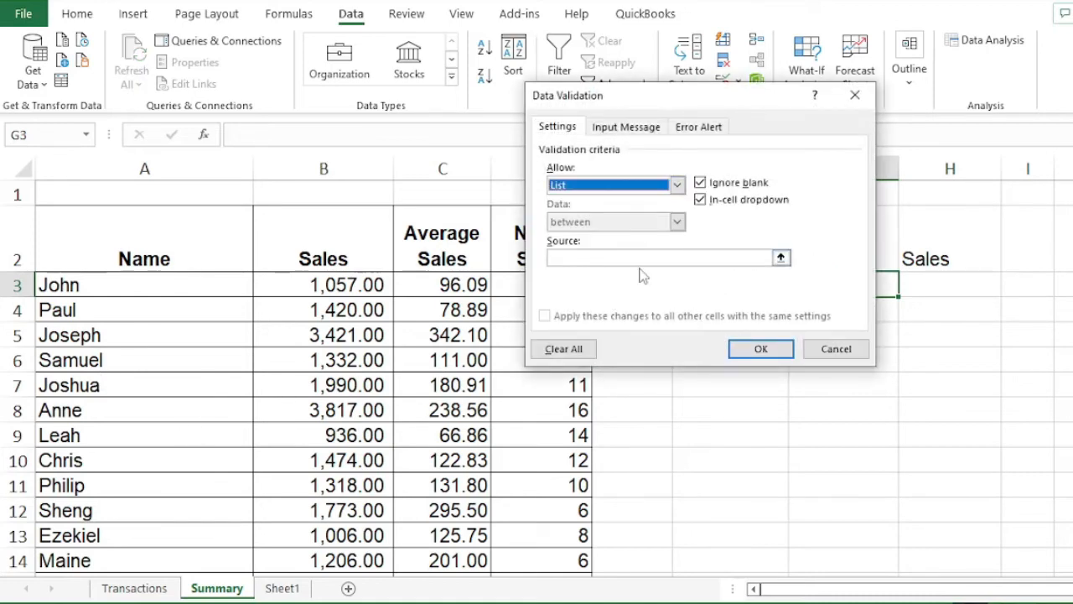
pyautogui.click(662, 257)
pyautogui.scroll(-6, 190, 402)
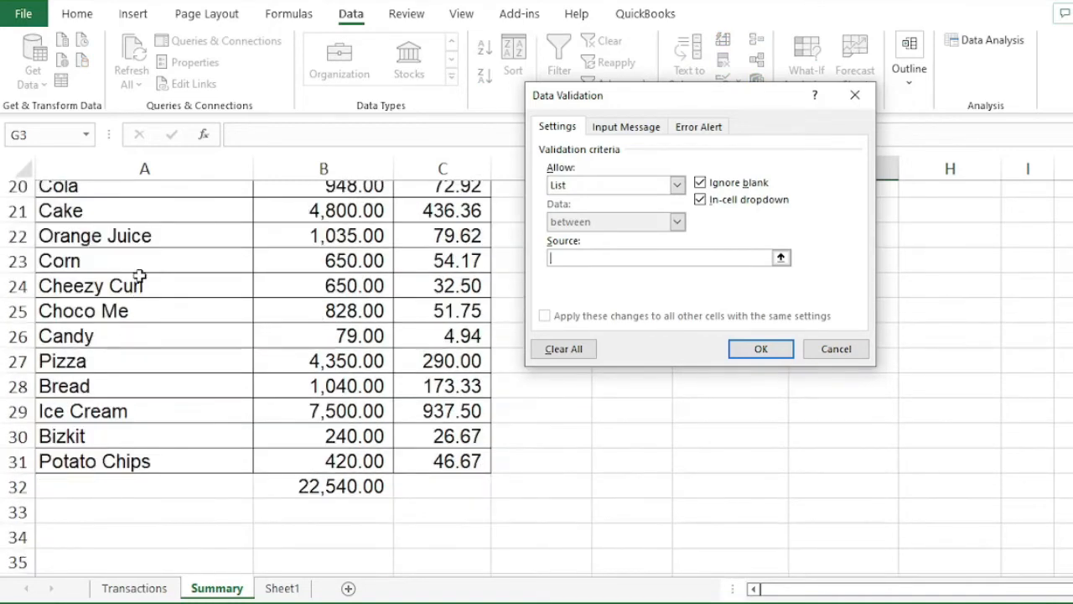
pyautogui.scroll(1, 142, 280)
pyautogui.moveTo(149, 262); pyautogui.dragTo(153, 534)
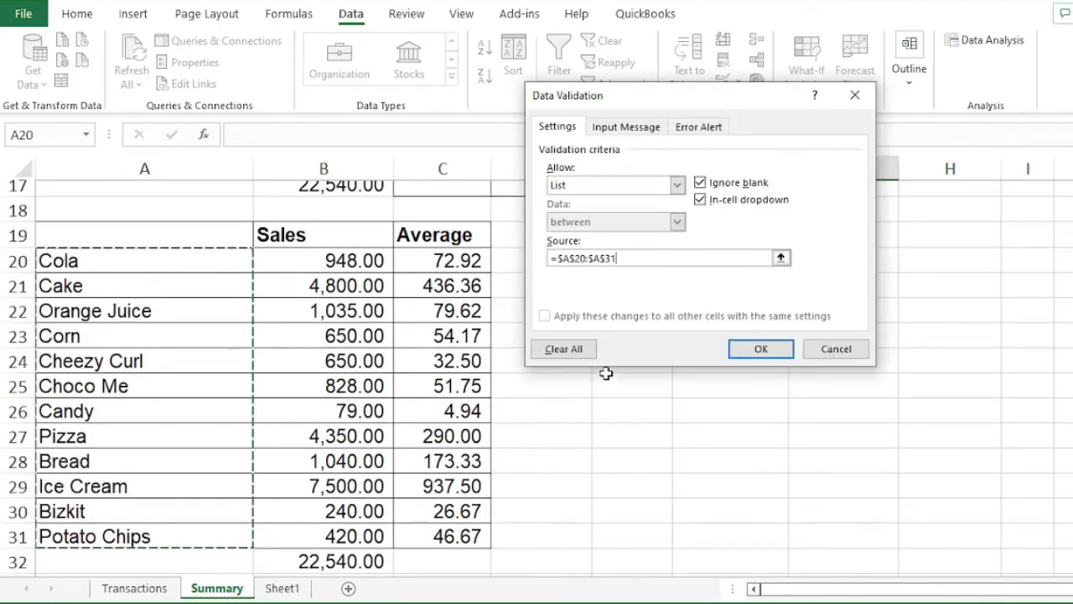
pyautogui.click(759, 349)
pyautogui.scroll(5, 757, 350)
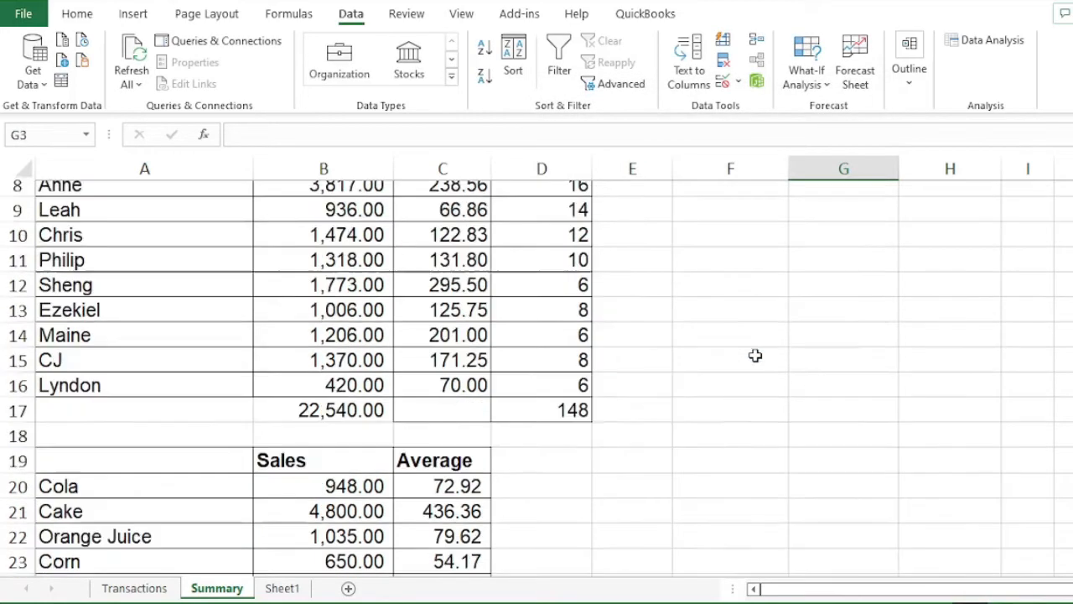
# Choose Orange Juice from the validation list in G3 and widen columns H and G
pyautogui.click(907, 289)
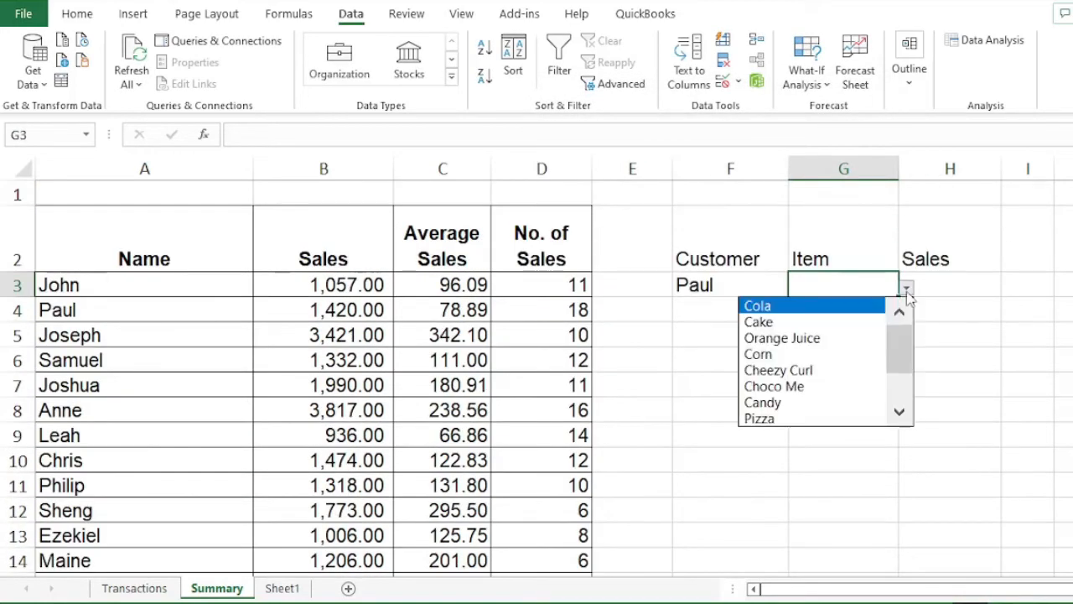
pyautogui.click(835, 342)
pyautogui.moveTo(1002, 169); pyautogui.dragTo(1015, 168)
pyautogui.click(962, 282)
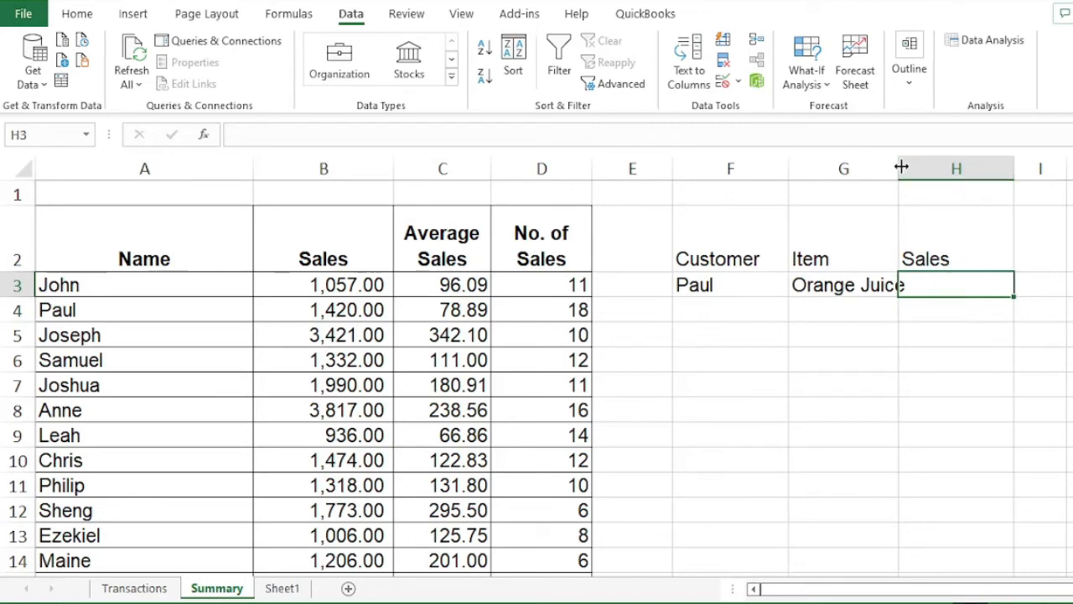
pyautogui.moveTo(900, 168); pyautogui.dragTo(937, 169)
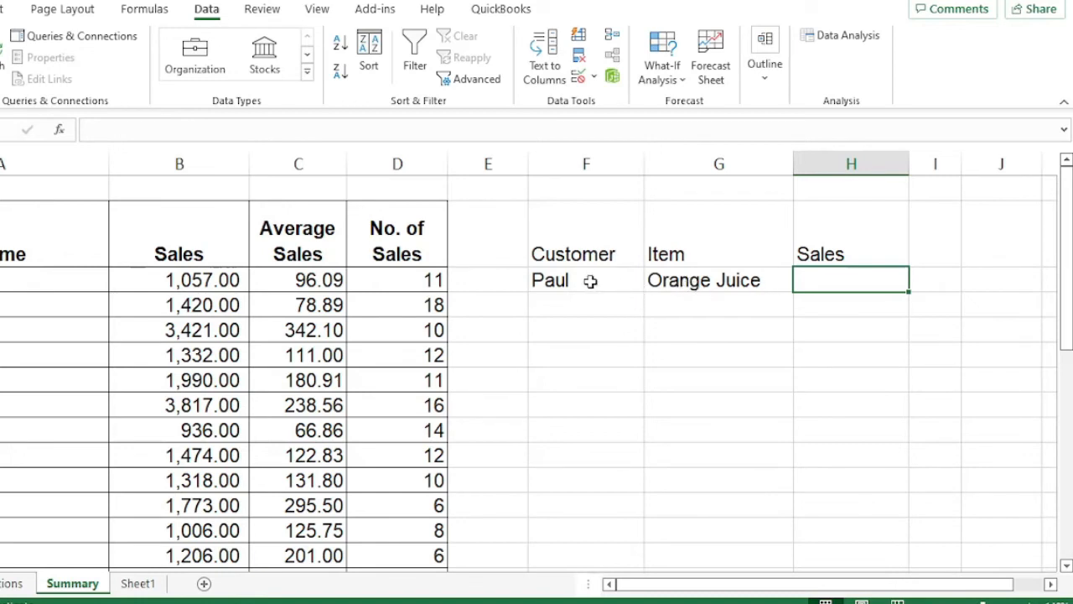
# Start a SUMIFS formula in H3 with the named range amount as its sum range
pyautogui.doubleClick(836, 278)
pyautogui.write('=sum')
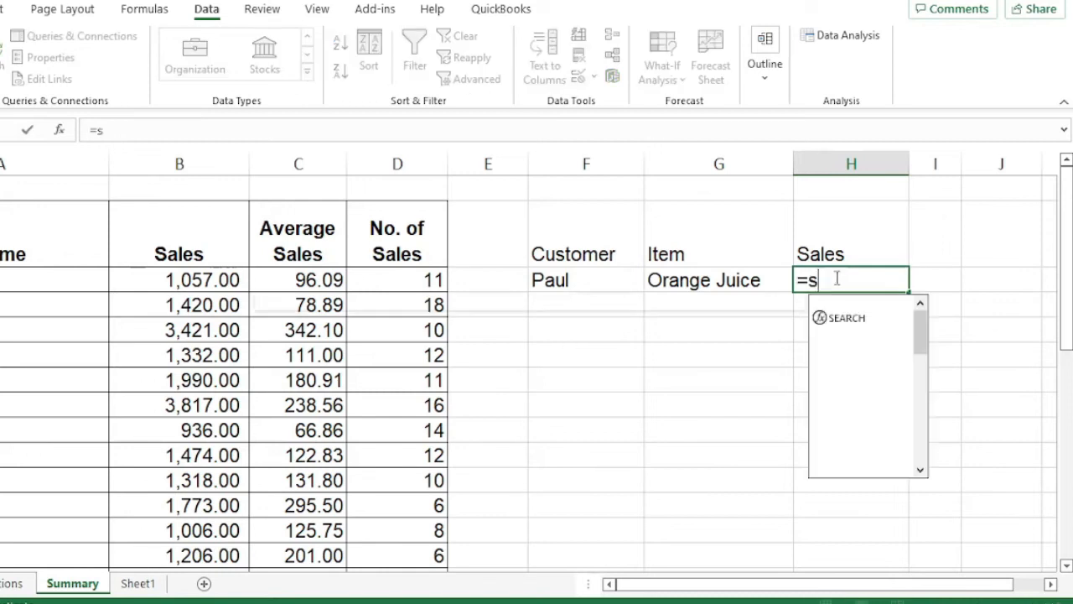
pyautogui.press('Down')
pyautogui.press('Down')
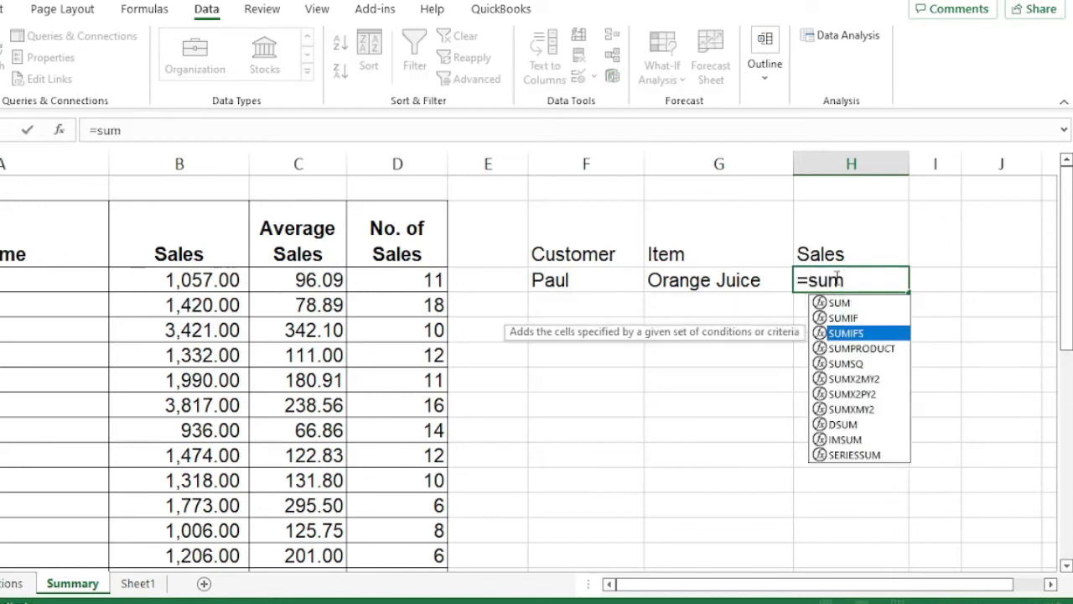
pyautogui.press('Tab')
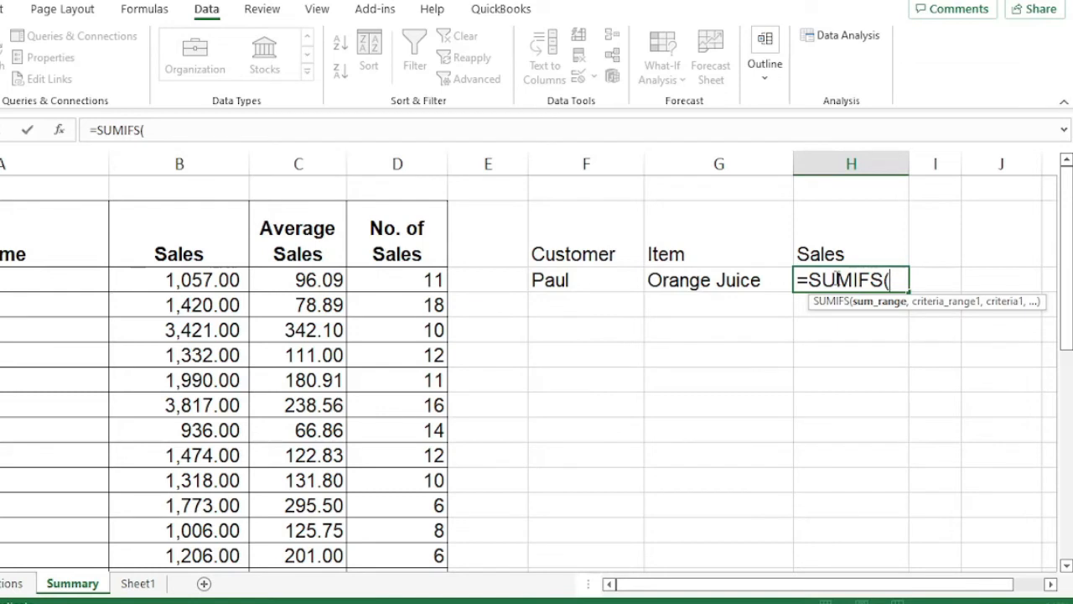
pyautogui.write('am')
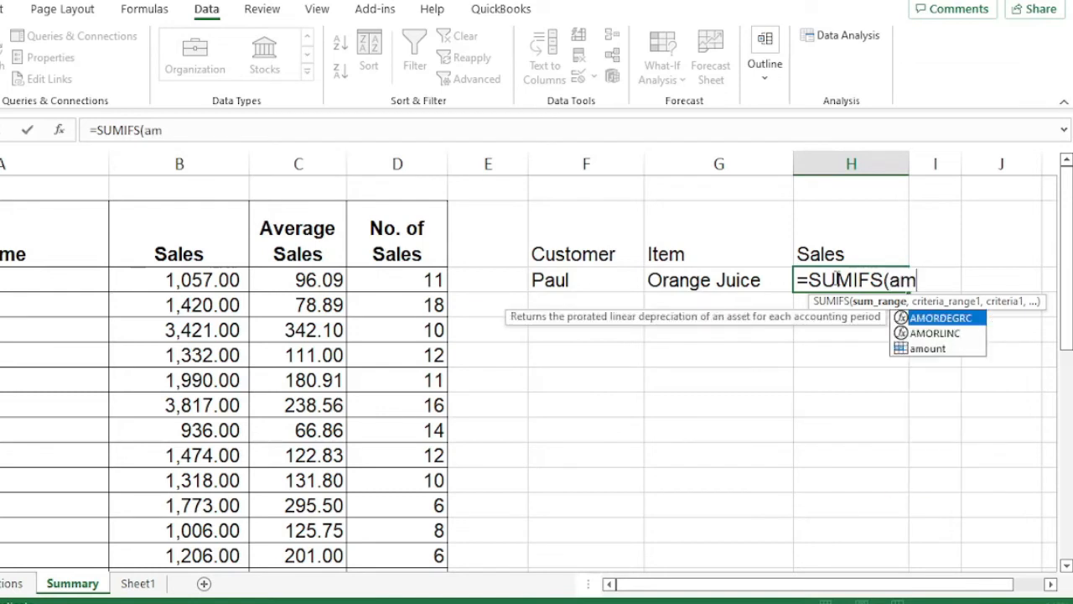
pyautogui.write('o')
pyautogui.press('Down')
pyautogui.press('Down')
pyautogui.press('Tab')
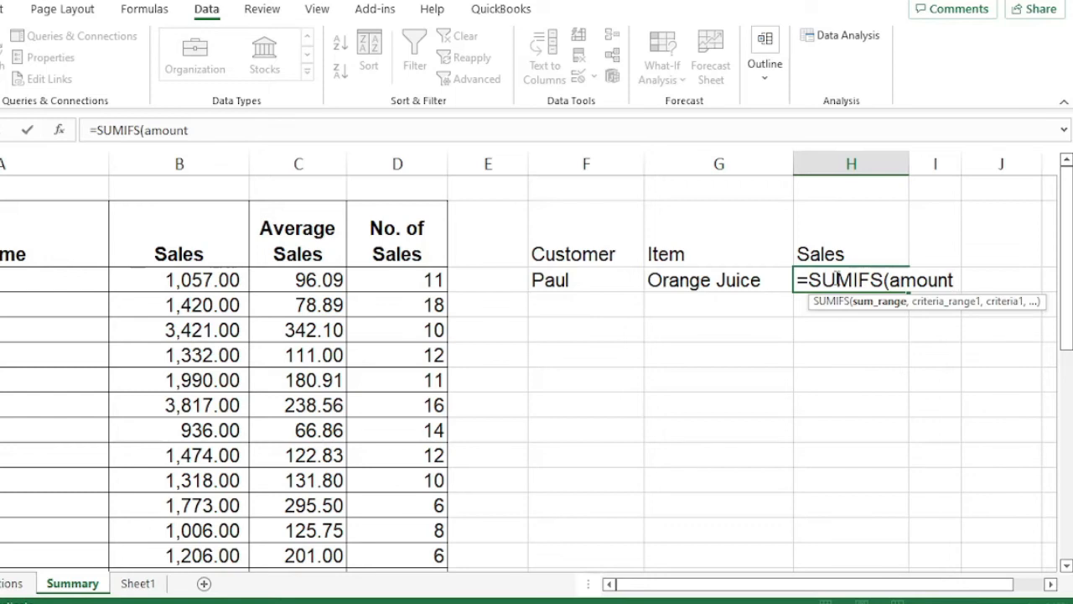
# Add the named range customer as the first criteria range of the SUMIFS formula, with F3 as its criterion
pyautogui.write(',')
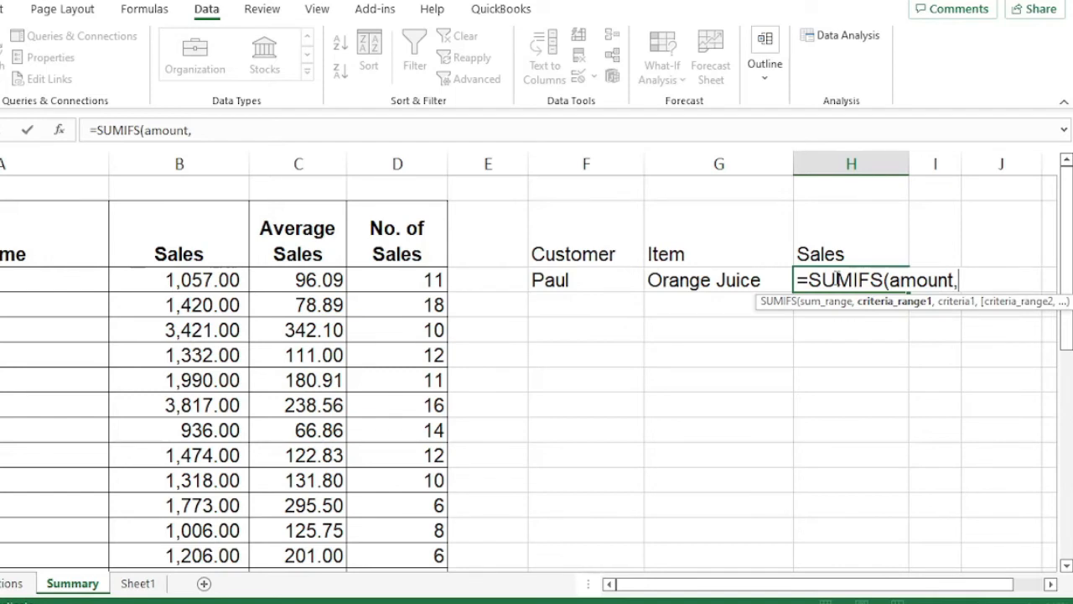
pyautogui.write('cus')
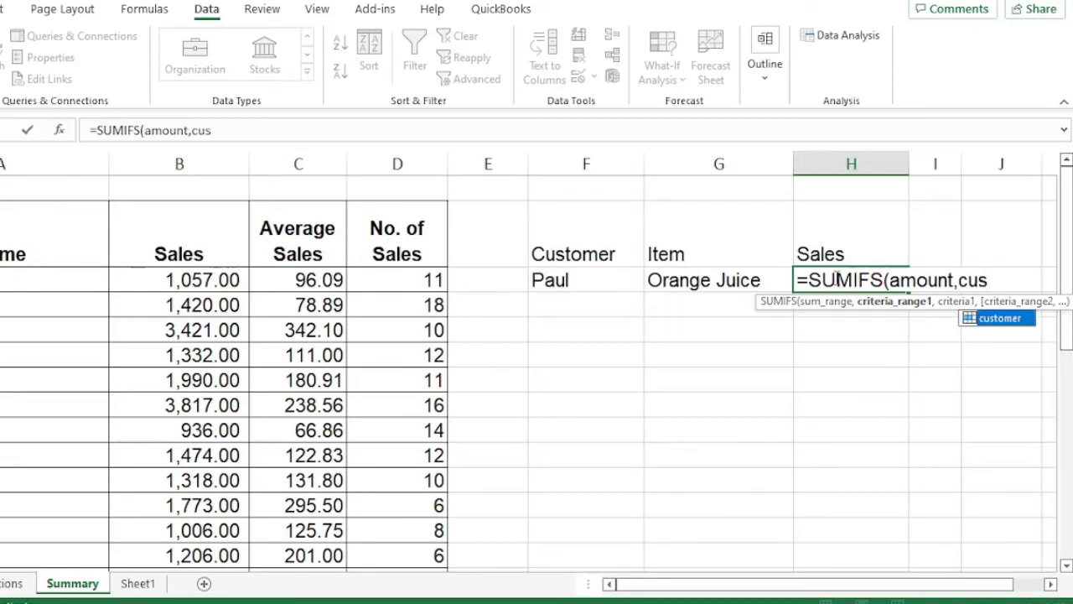
pyautogui.press('Tab')
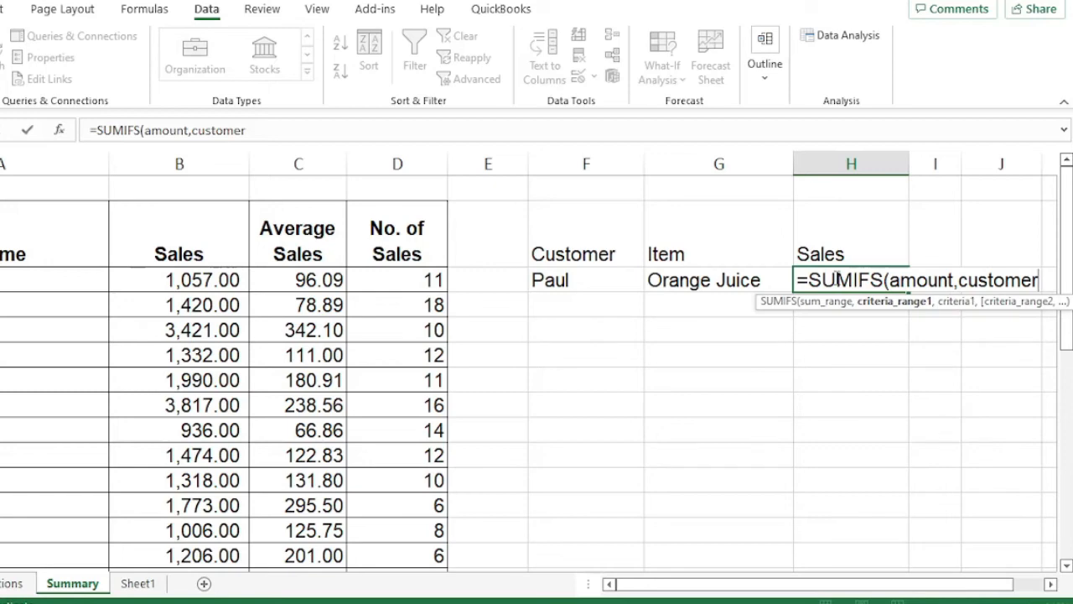
pyautogui.click(1050, 584)
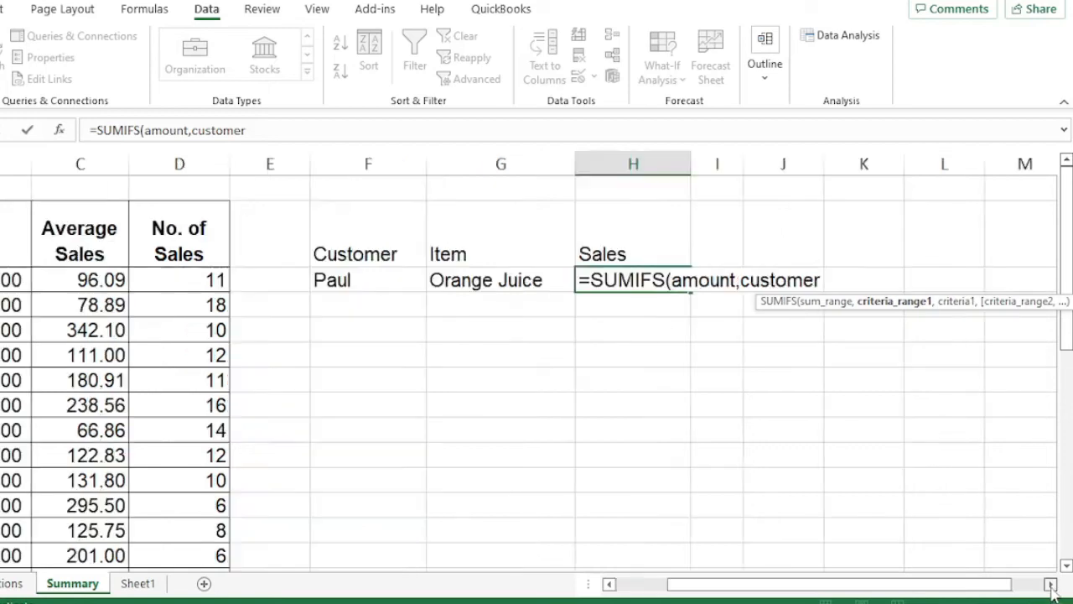
pyautogui.click(1050, 585)
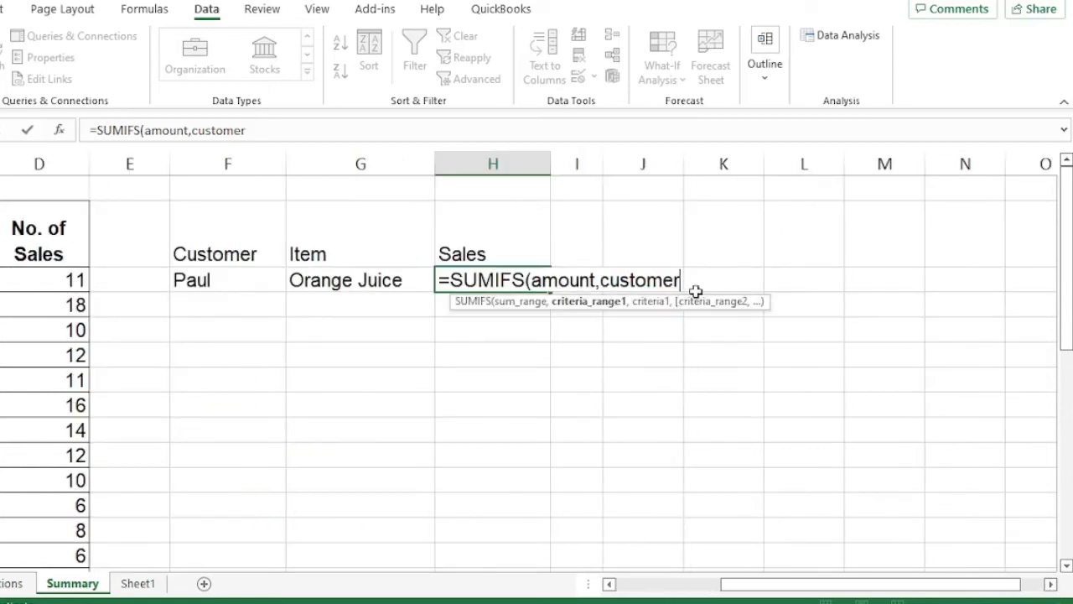
pyautogui.write(',')
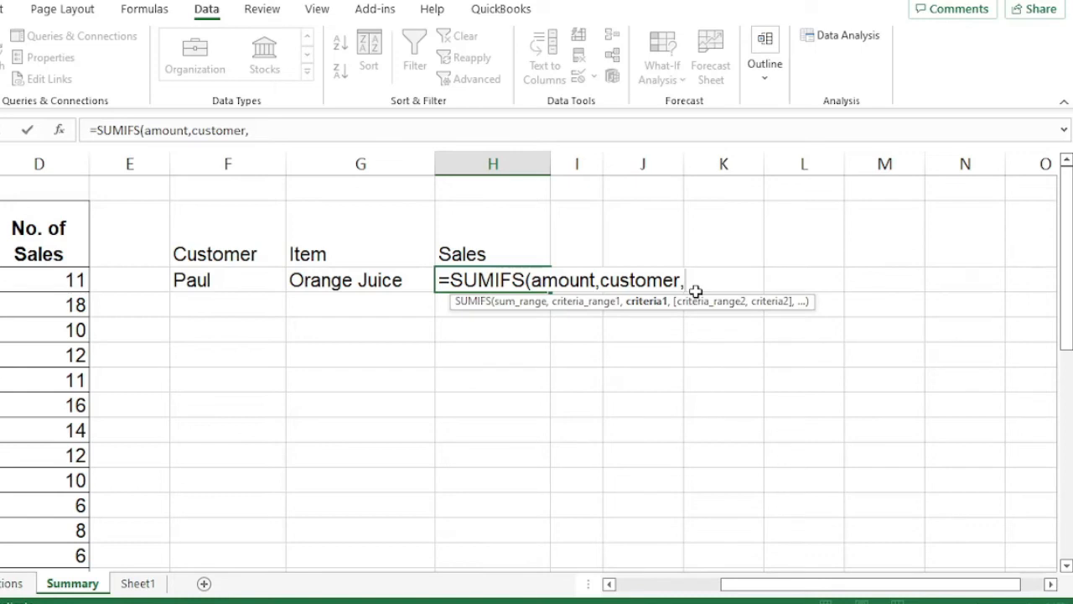
pyautogui.click(240, 283)
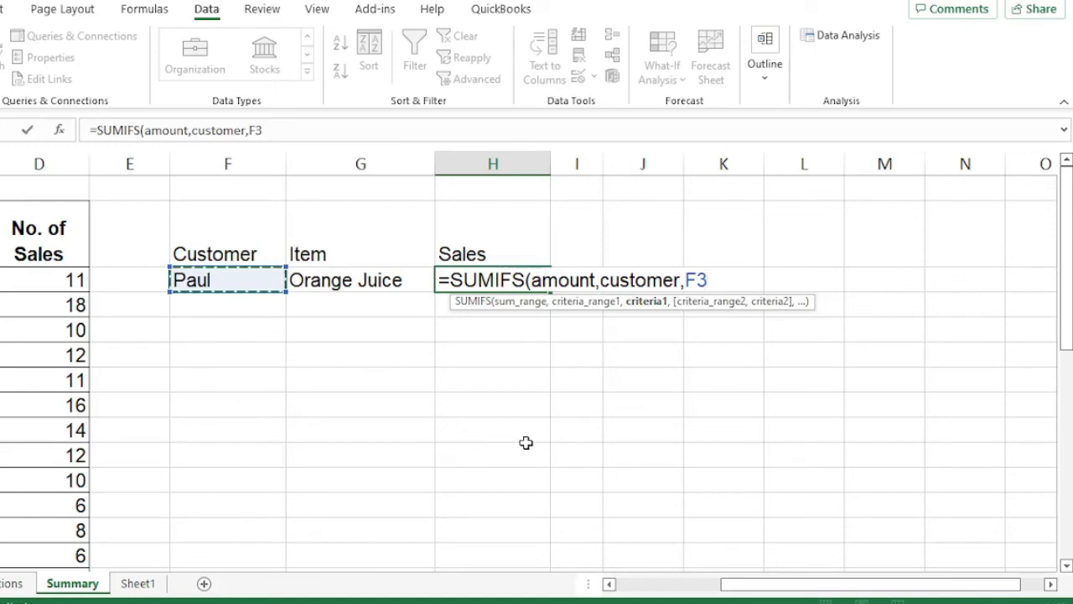
pyautogui.write(',')
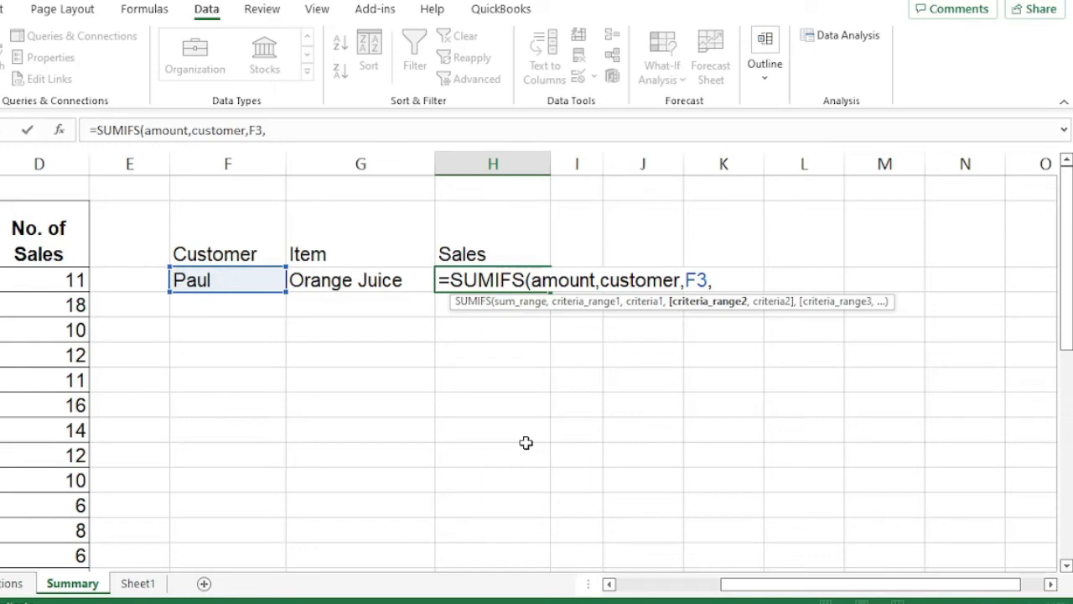
# Add the named range items with G3 as the second criterion and complete the SUMIFS formula in H3
pyautogui.write('it')
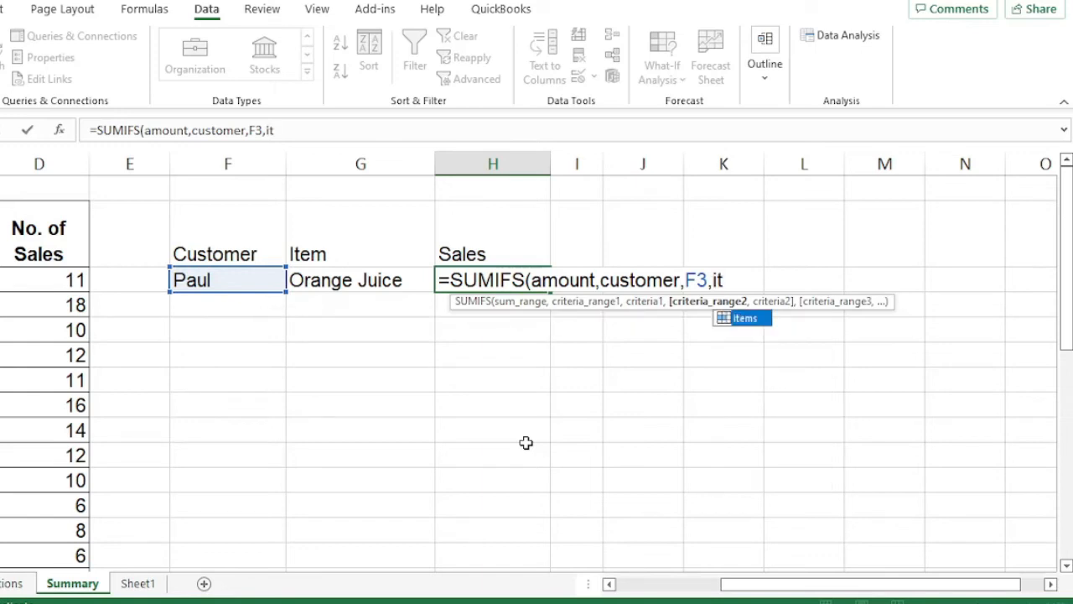
pyautogui.press('Tab')
pyautogui.write(',')
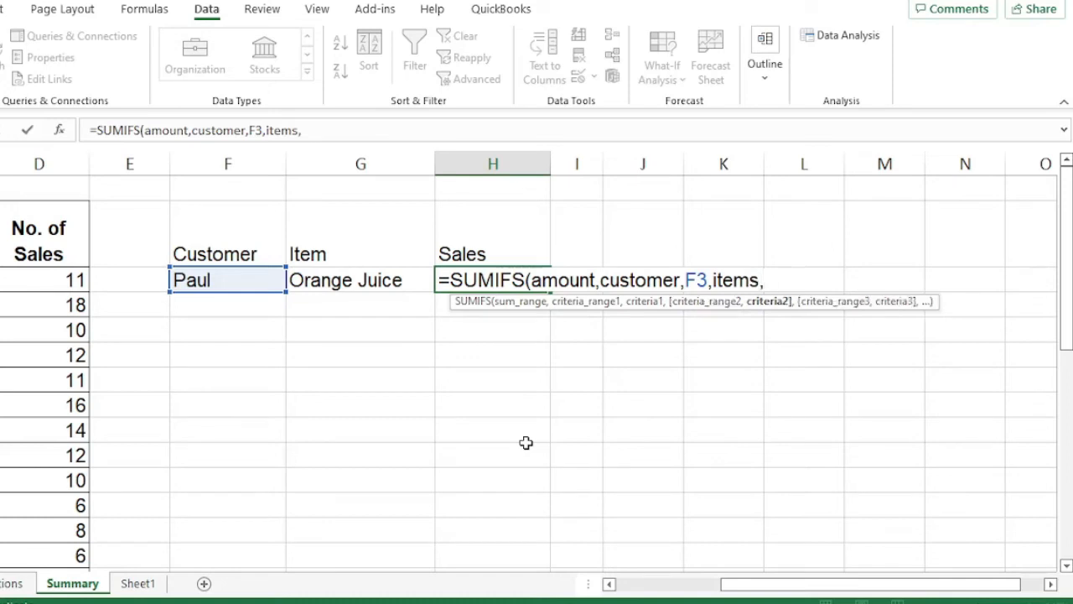
pyautogui.click(379, 279)
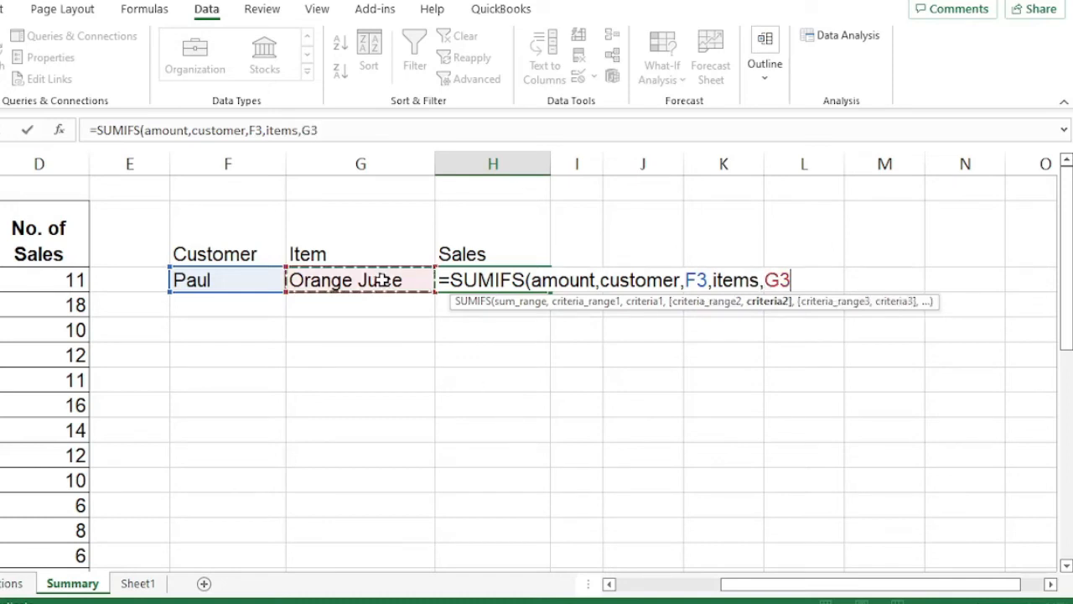
pyautogui.write(')')
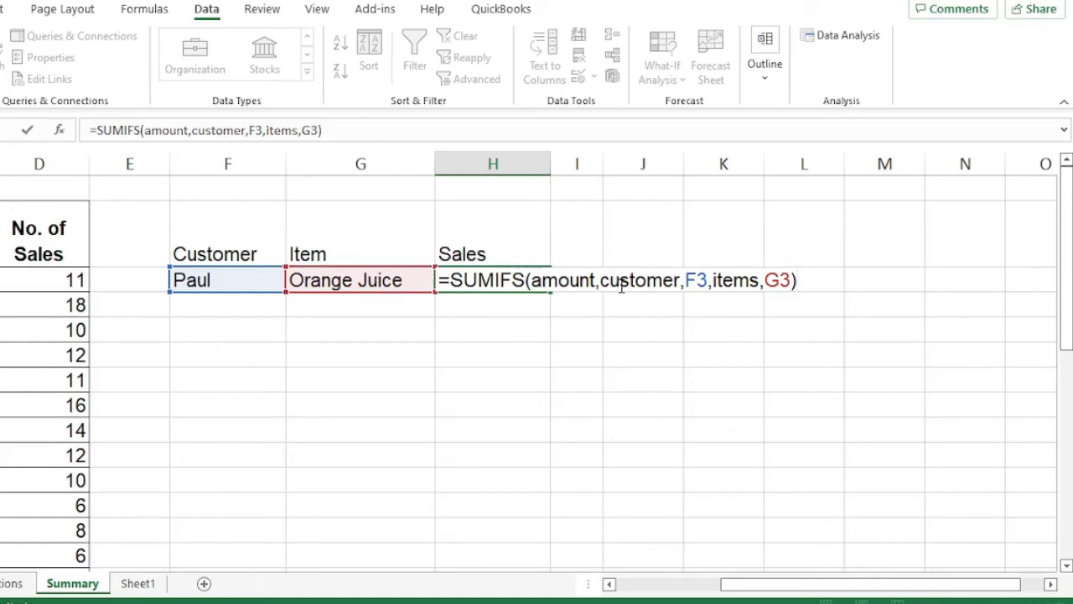
pyautogui.press('Return')
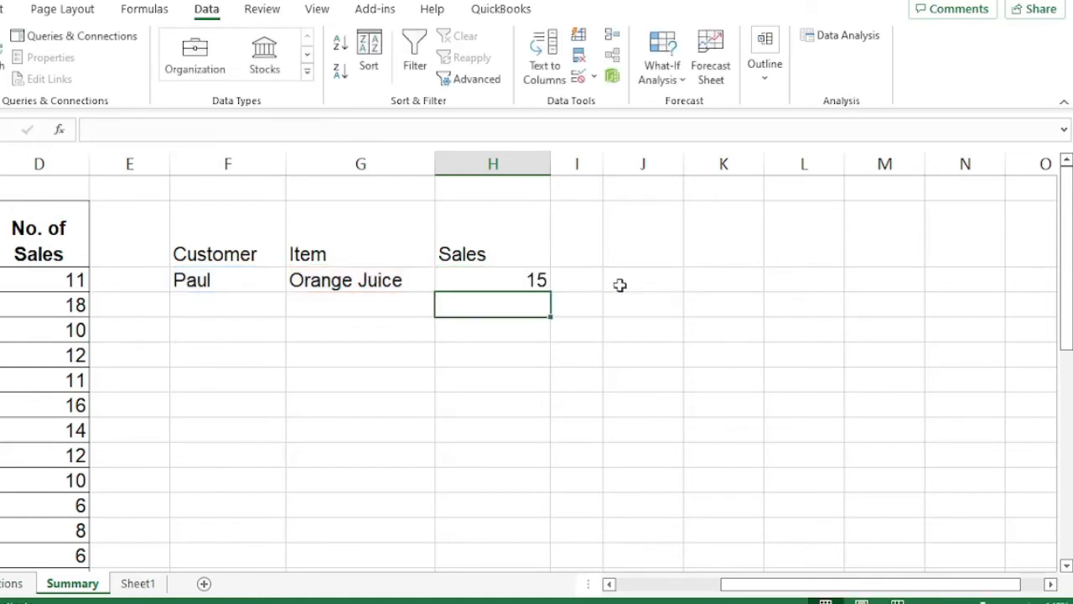
# Apply the comma number style to the sales total in H3
pyautogui.click(515, 281)
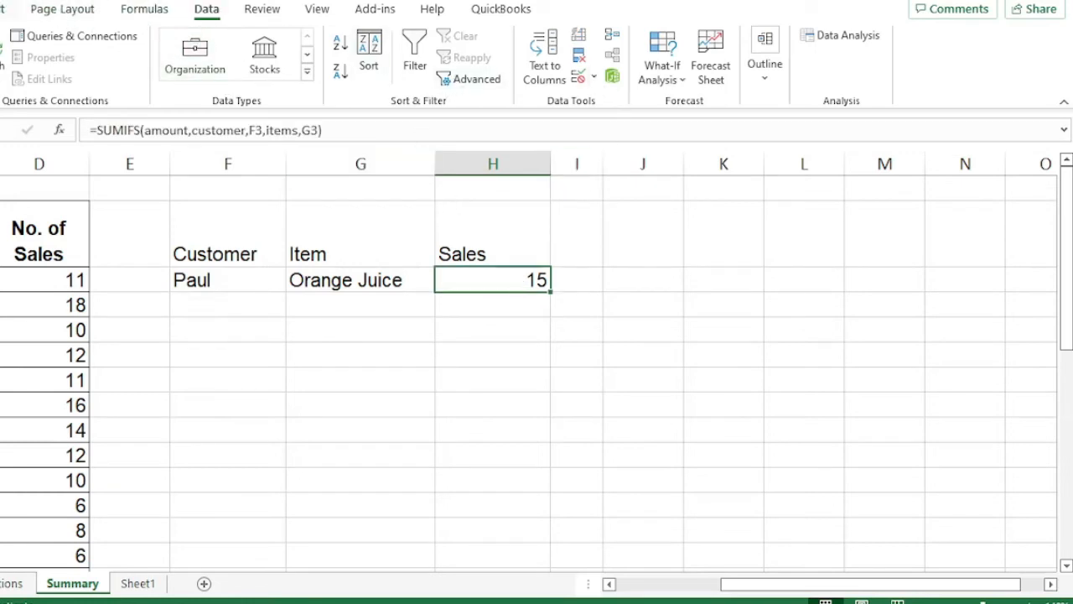
pyautogui.click(0, 9)
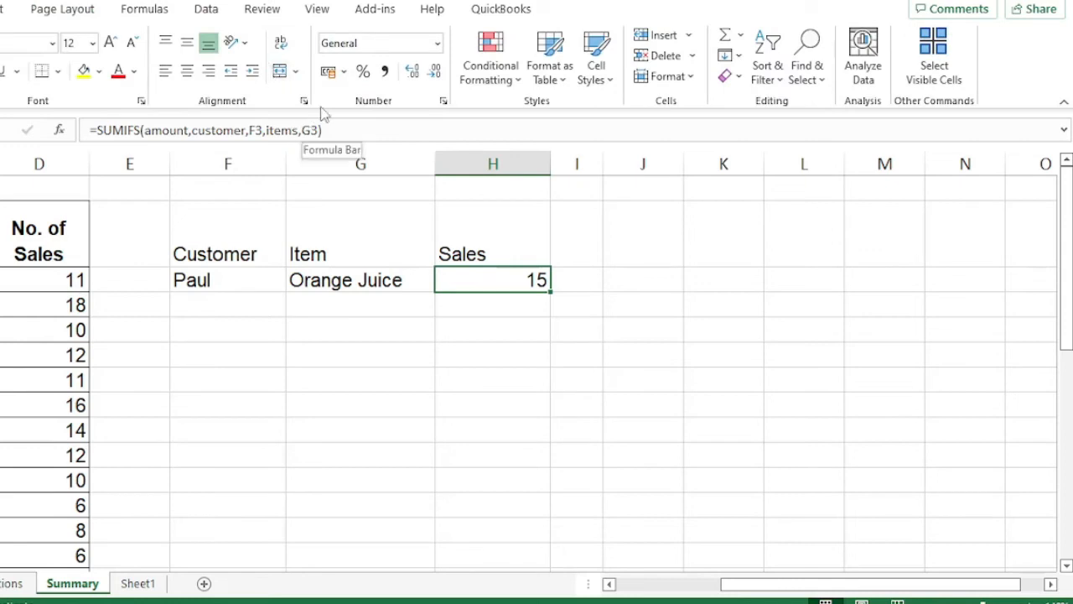
pyautogui.click(386, 74)
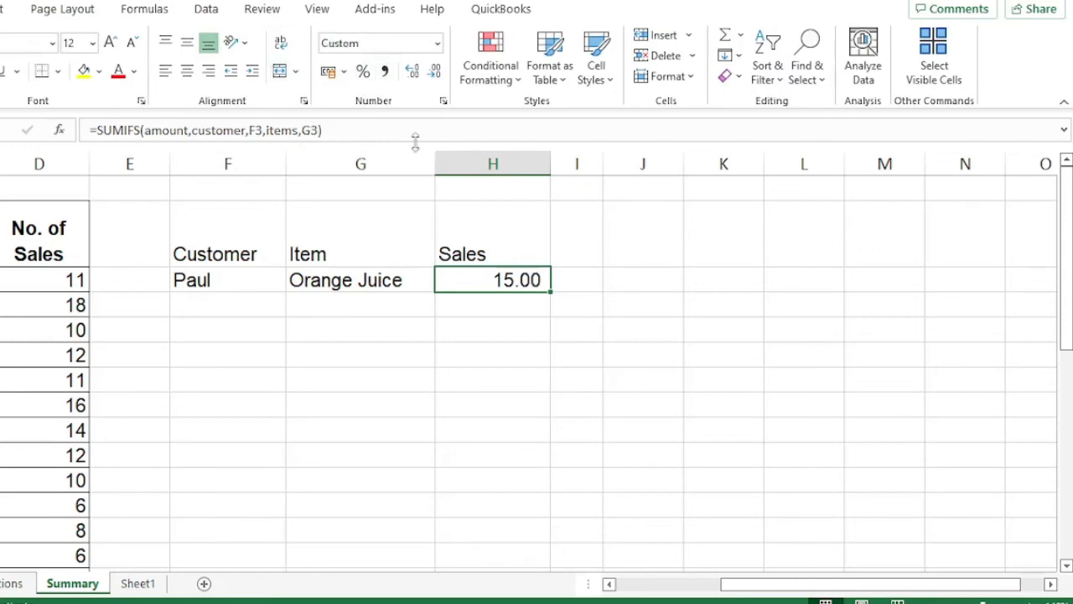
# Test the lookup by choosing Corn, Pizza and finally Ice Cream from the item list in G3
pyautogui.click(402, 278)
pyautogui.click(442, 283)
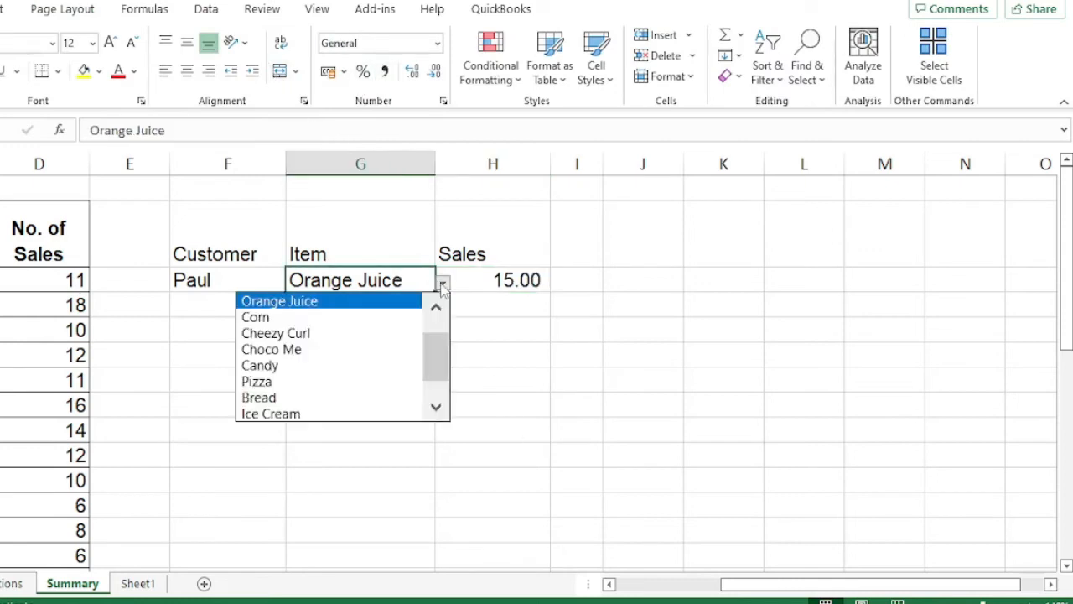
pyautogui.click(376, 322)
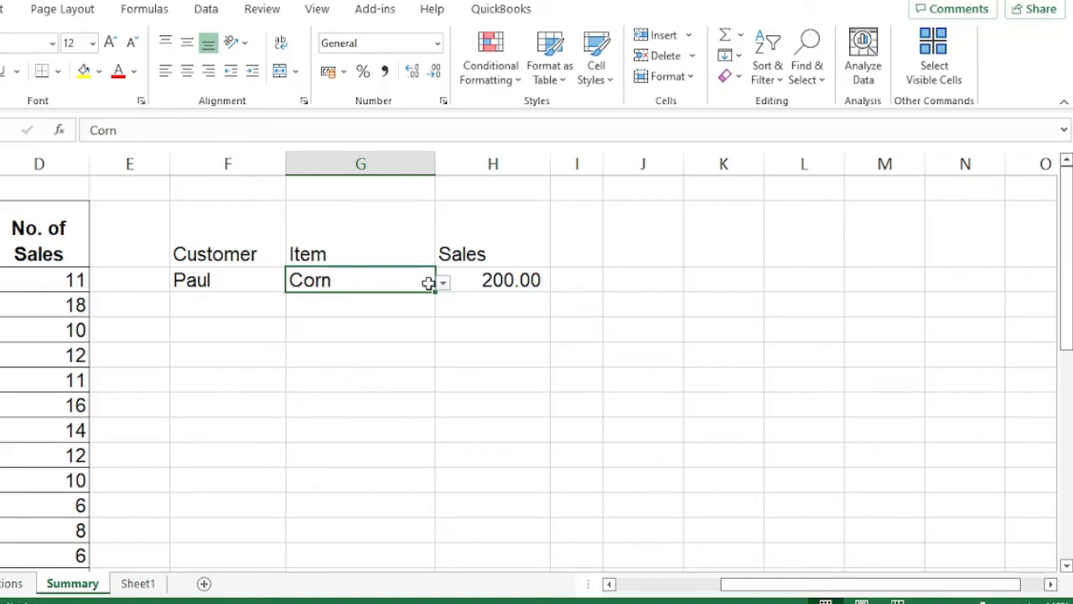
pyautogui.click(441, 283)
pyautogui.click(369, 374)
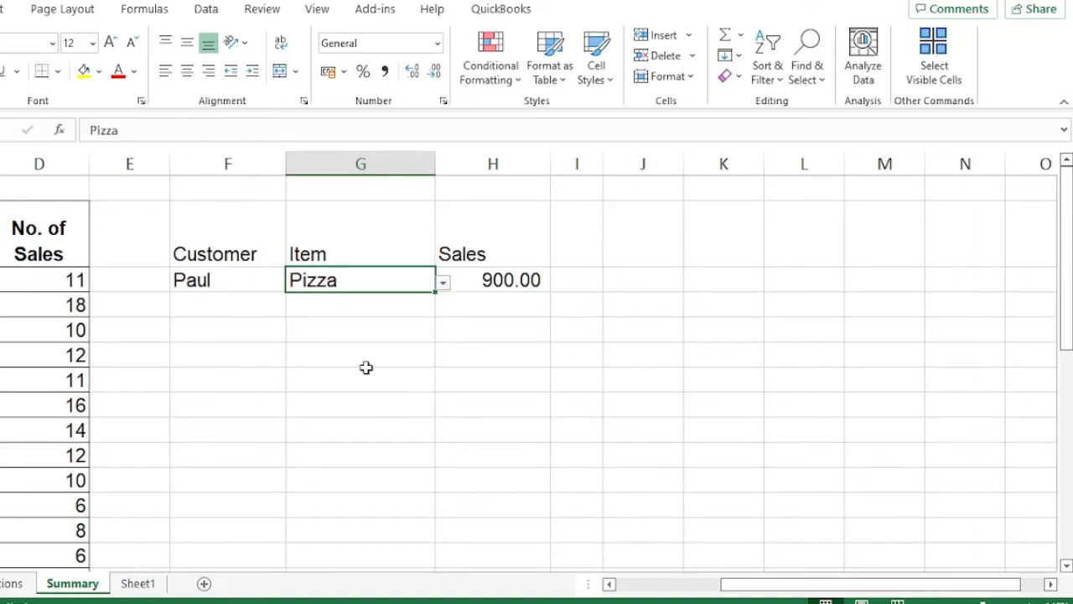
pyautogui.click(443, 286)
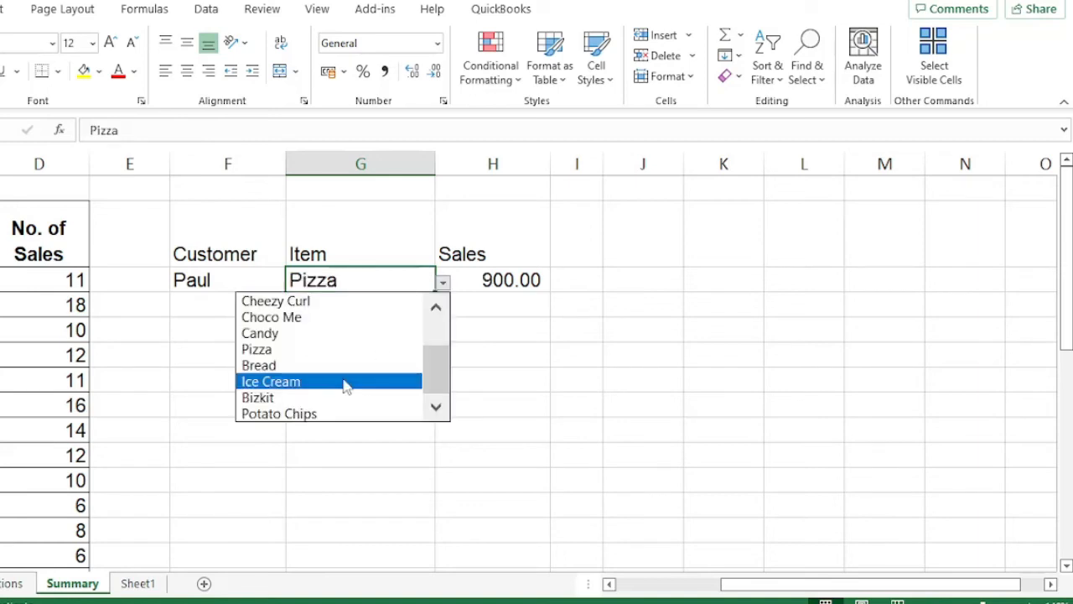
pyautogui.click(347, 385)
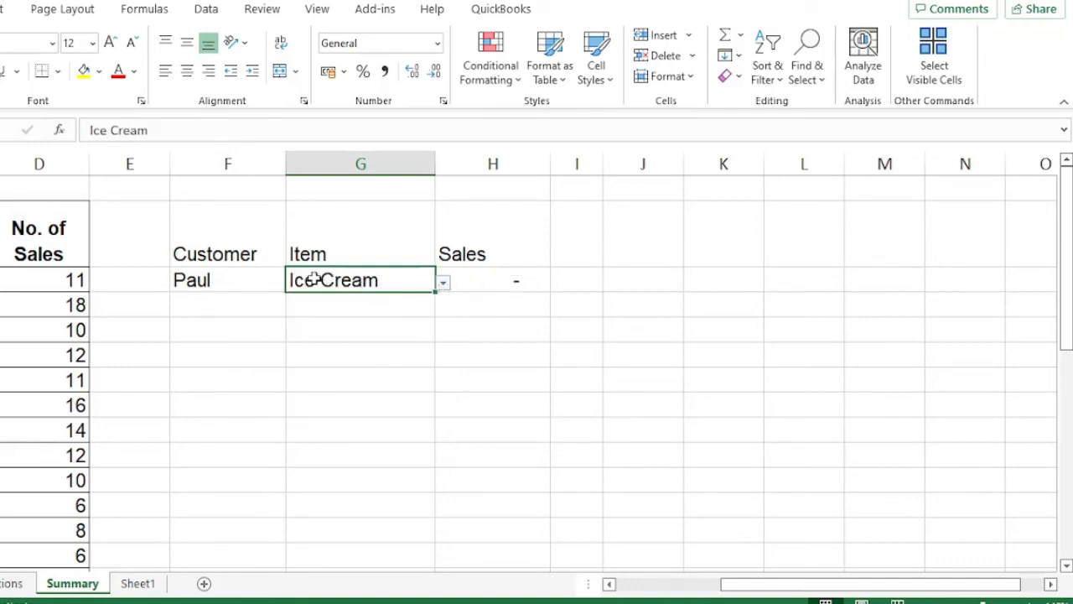
# Test the lookup with two other customers in turn from the validation list in F3
pyautogui.click(265, 279)
pyautogui.click(294, 283)
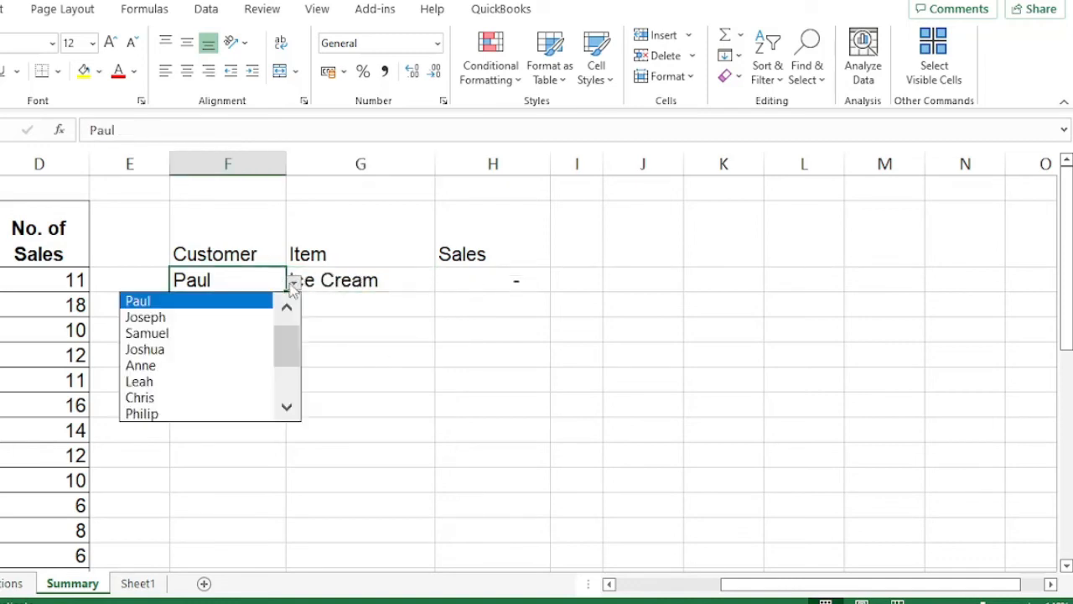
pyautogui.click(208, 375)
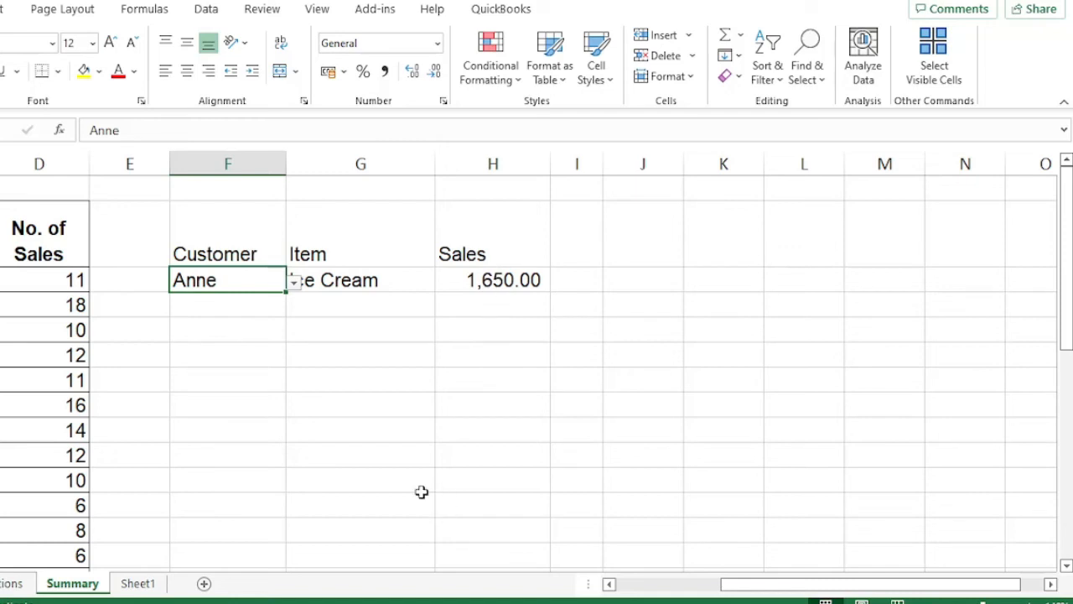
pyautogui.click(293, 285)
pyautogui.click(179, 396)
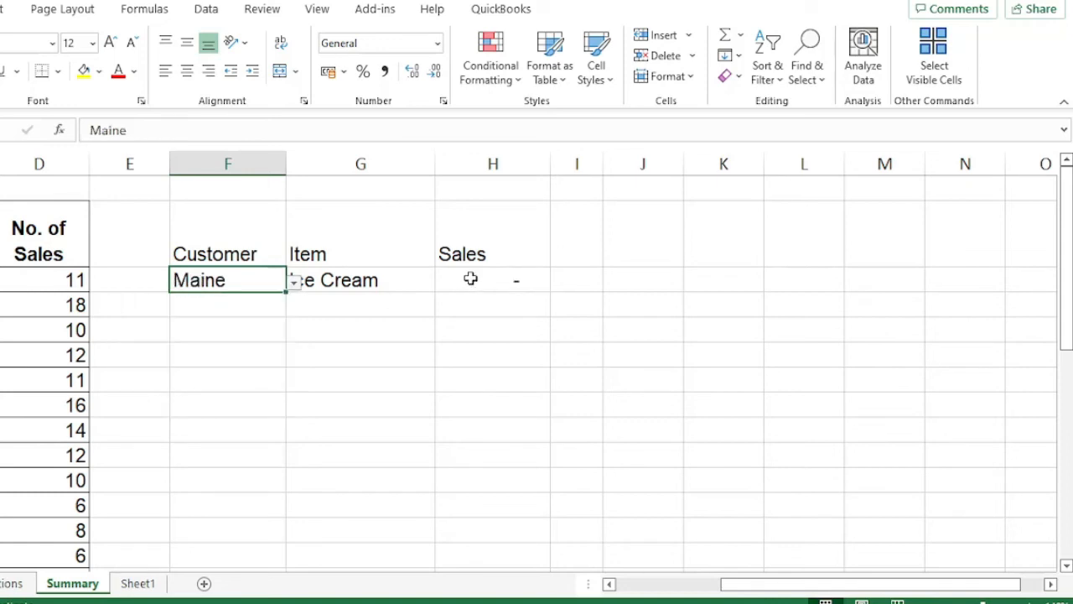
pyautogui.click(417, 335)
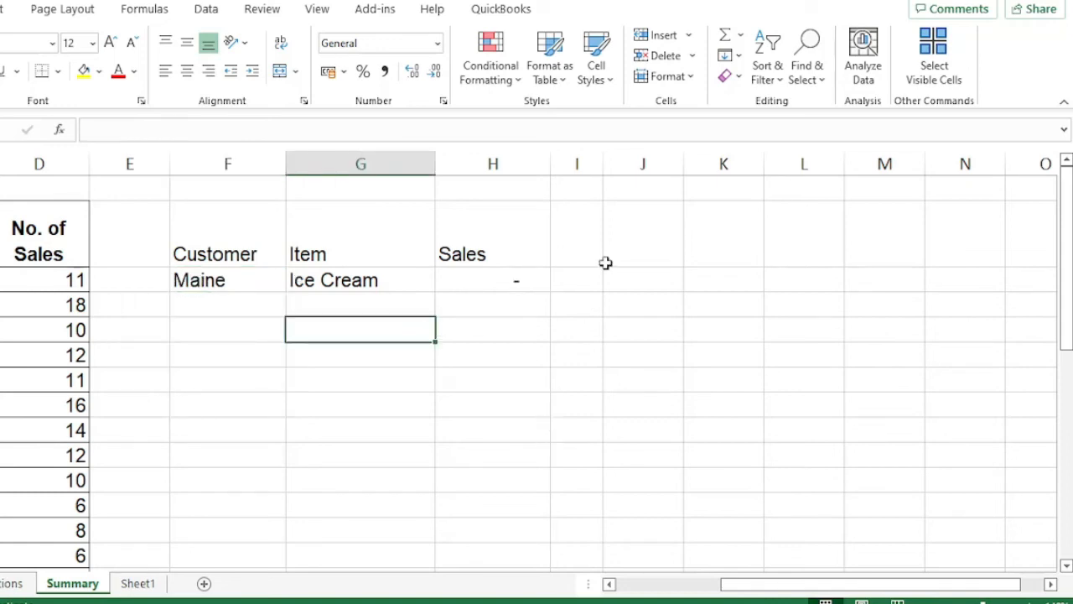
# Widen column I and enter the heading Average in I2
pyautogui.moveTo(603, 163); pyautogui.dragTo(663, 163)
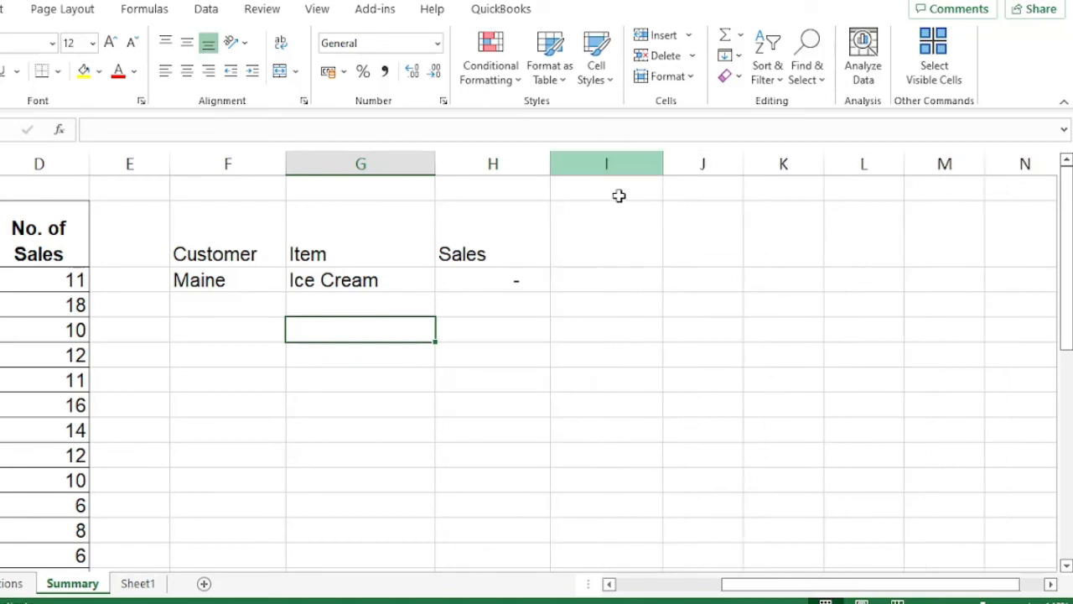
pyautogui.click(594, 238)
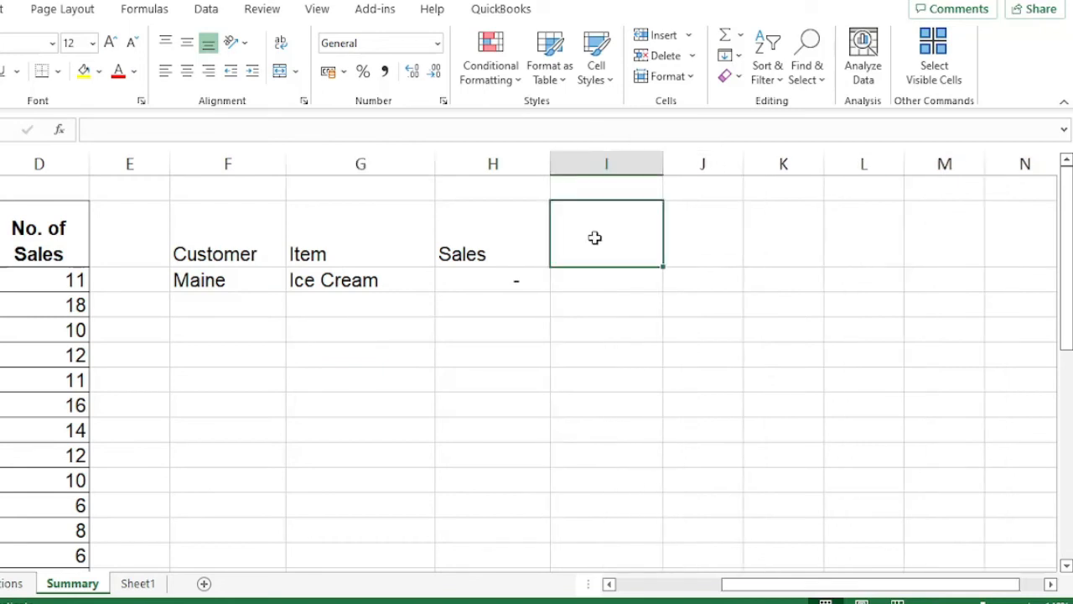
pyautogui.write('Aver')
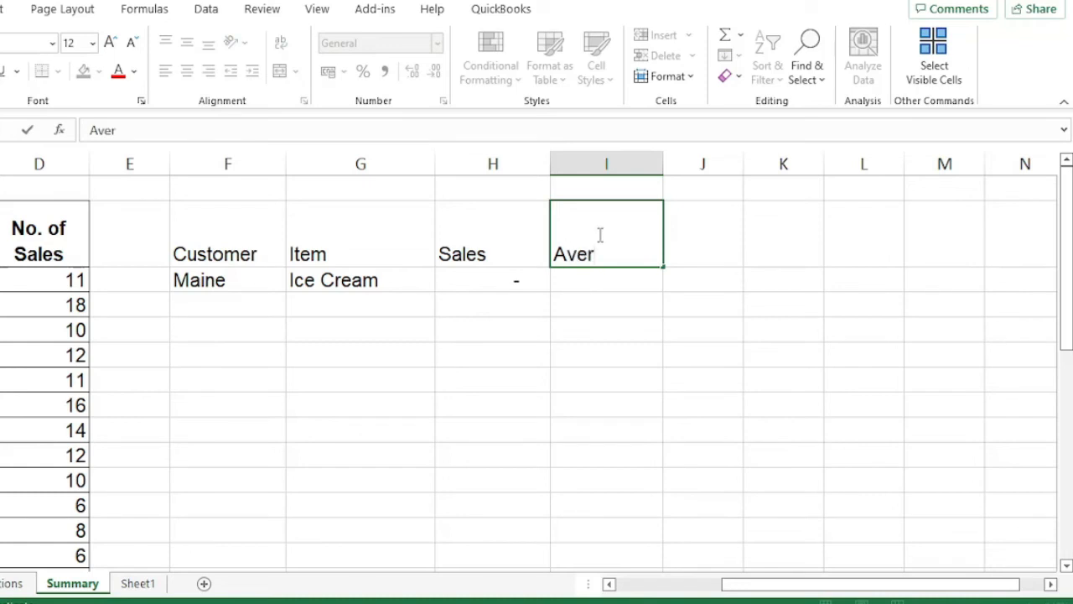
pyautogui.write('age')
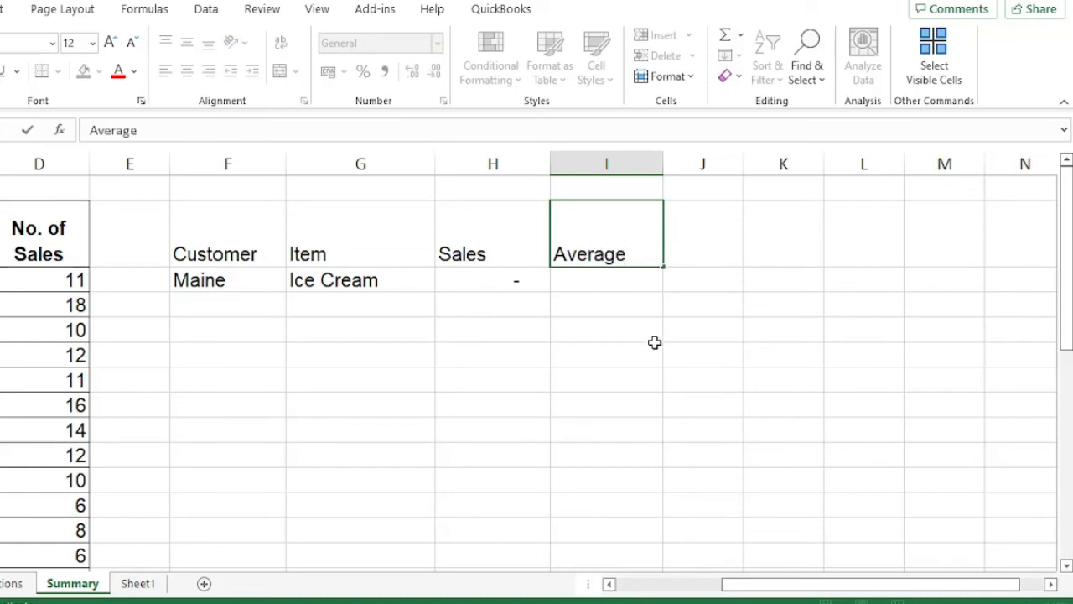
pyautogui.click(652, 346)
# Start an AVERAGEIFS formula in I3 with the named range amount as the average range
pyautogui.click(639, 279)
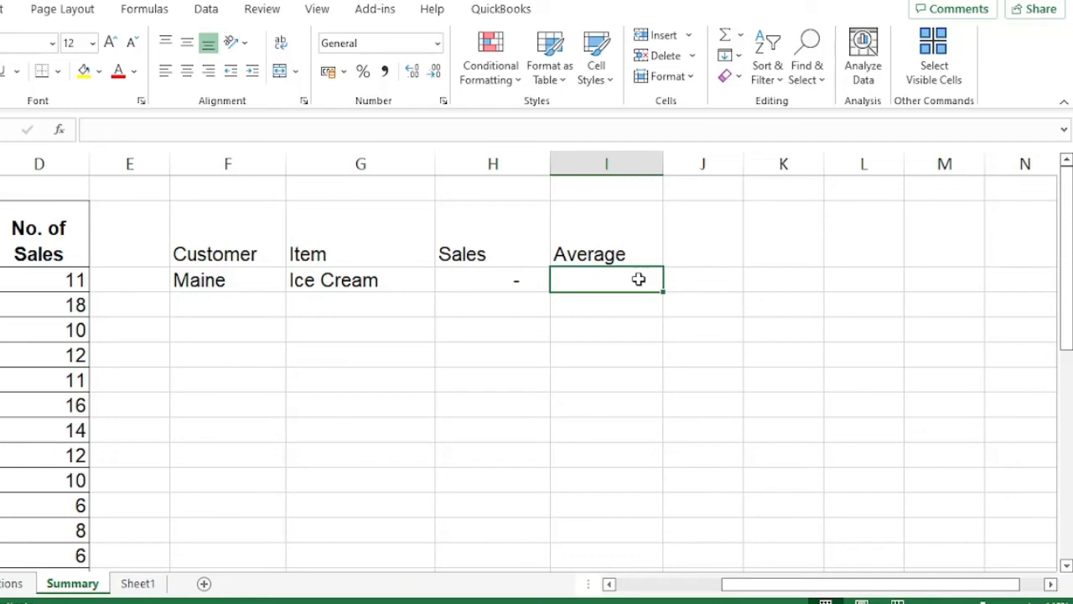
pyautogui.write('=aver')
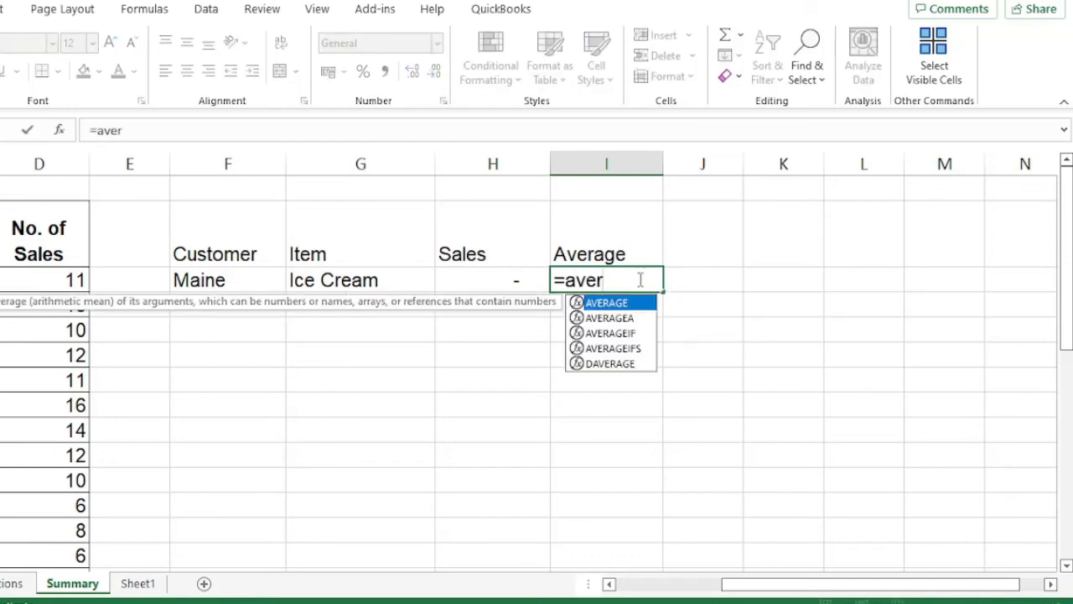
pyautogui.press('Down')
pyautogui.press('Down')
pyautogui.press('Down')
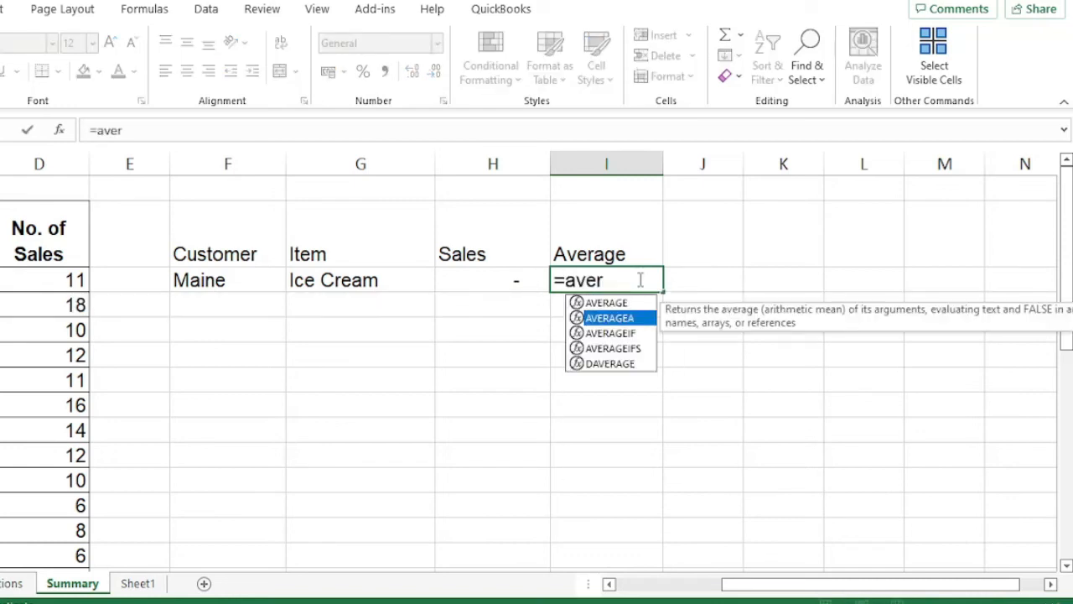
pyautogui.press('Tab')
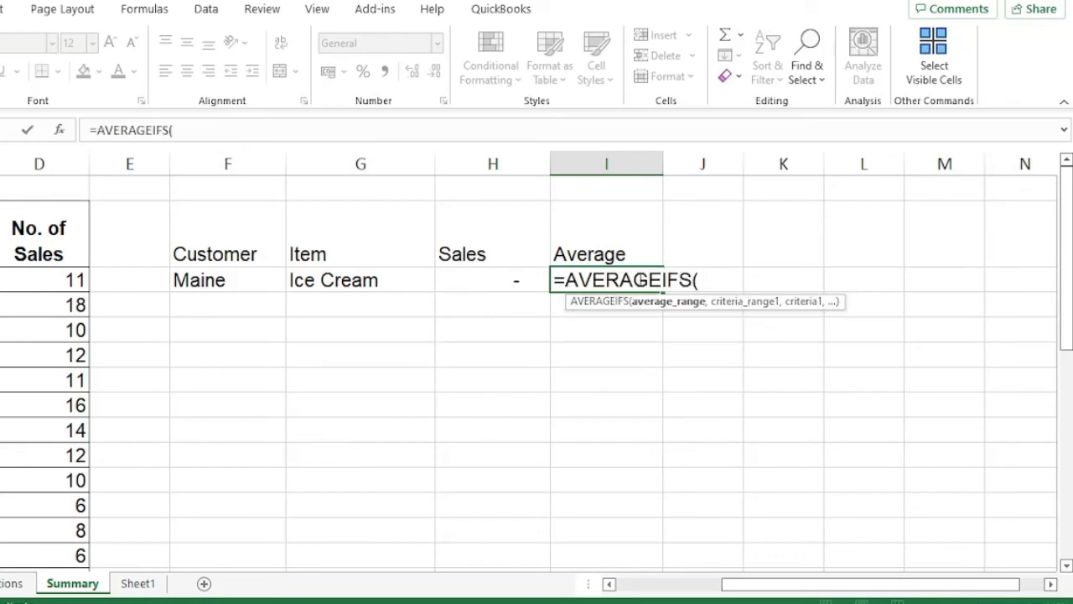
pyautogui.write('am')
pyautogui.press('Down')
pyautogui.press('Down')
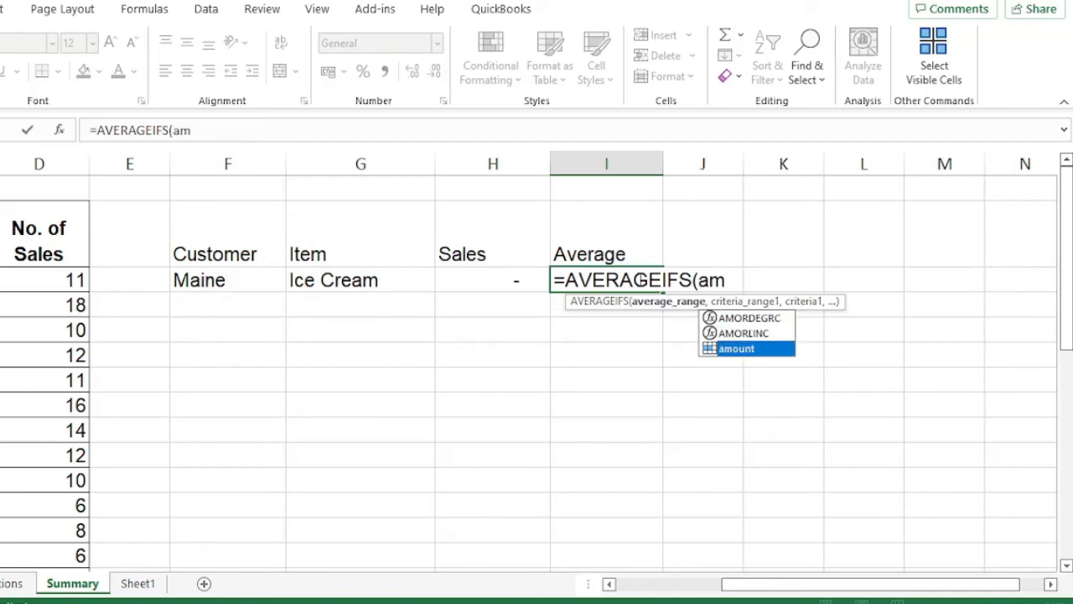
pyautogui.press('Tab')
pyautogui.write(',')
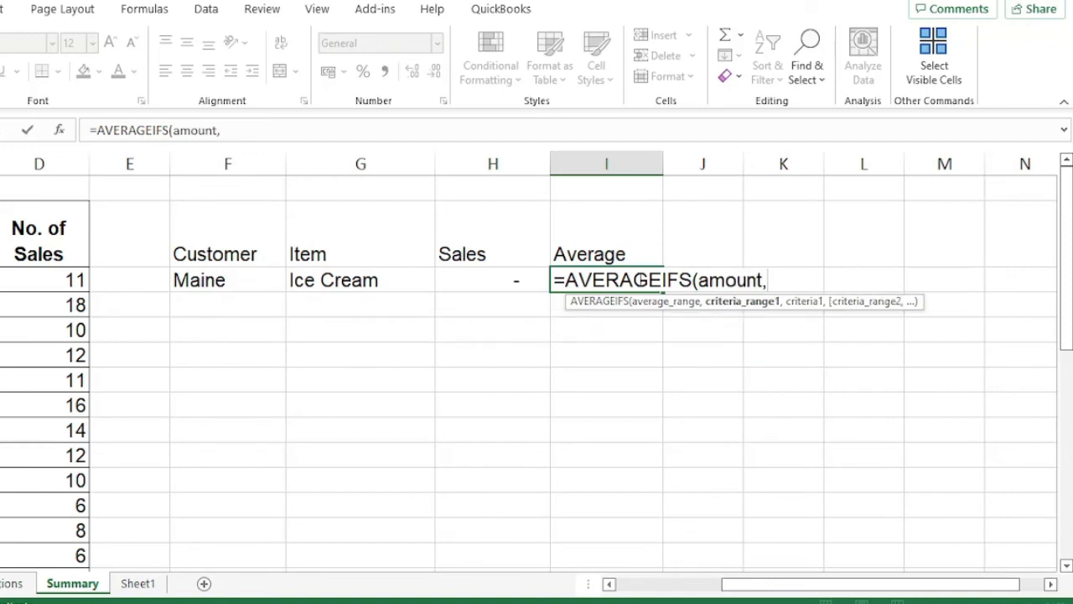
# Add the first AVERAGEIFS condition, matching the named range customer against the customer in F3
pyautogui.write('cu')
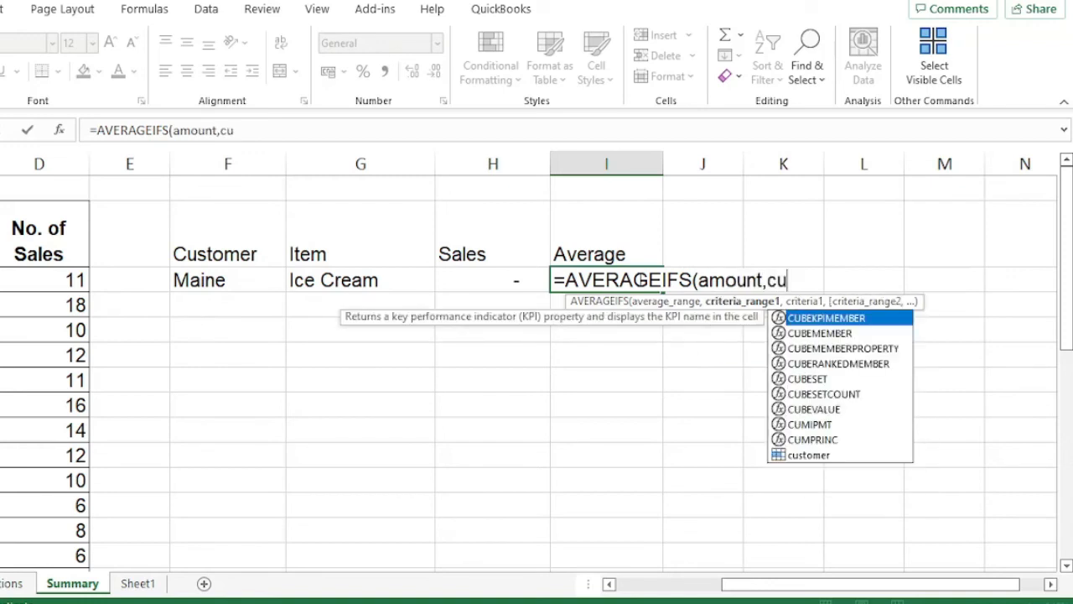
pyautogui.press('Down')
pyautogui.press('Down')
pyautogui.press('Down')
pyautogui.press('Down')
pyautogui.press('Down')
pyautogui.press('Down')
pyautogui.press('Down')
pyautogui.press('Down')
pyautogui.press('Down')
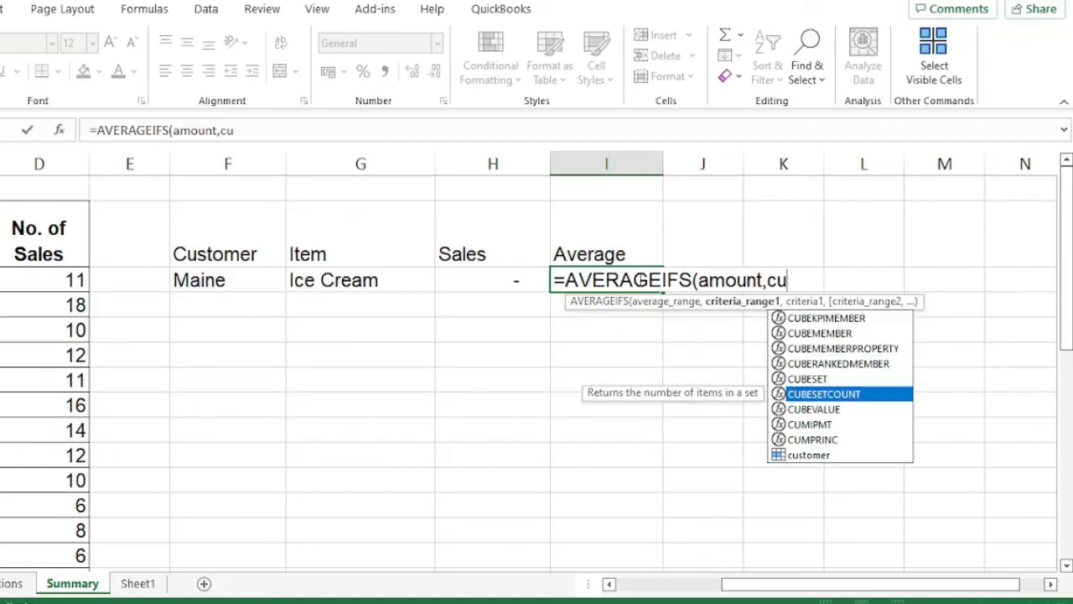
pyautogui.press('Tab')
pyautogui.write(',')
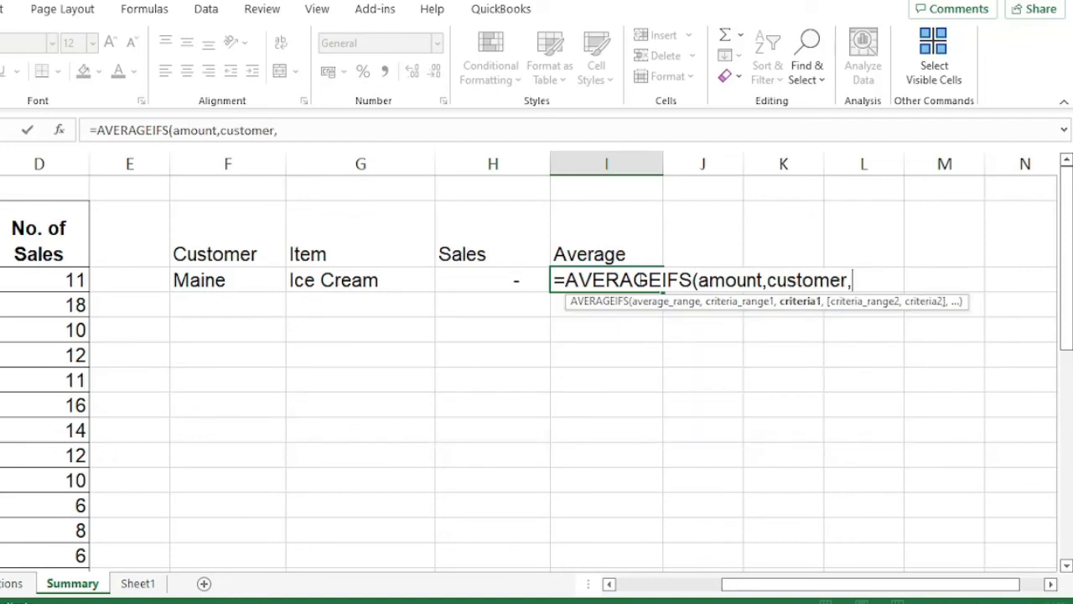
pyautogui.click(221, 277)
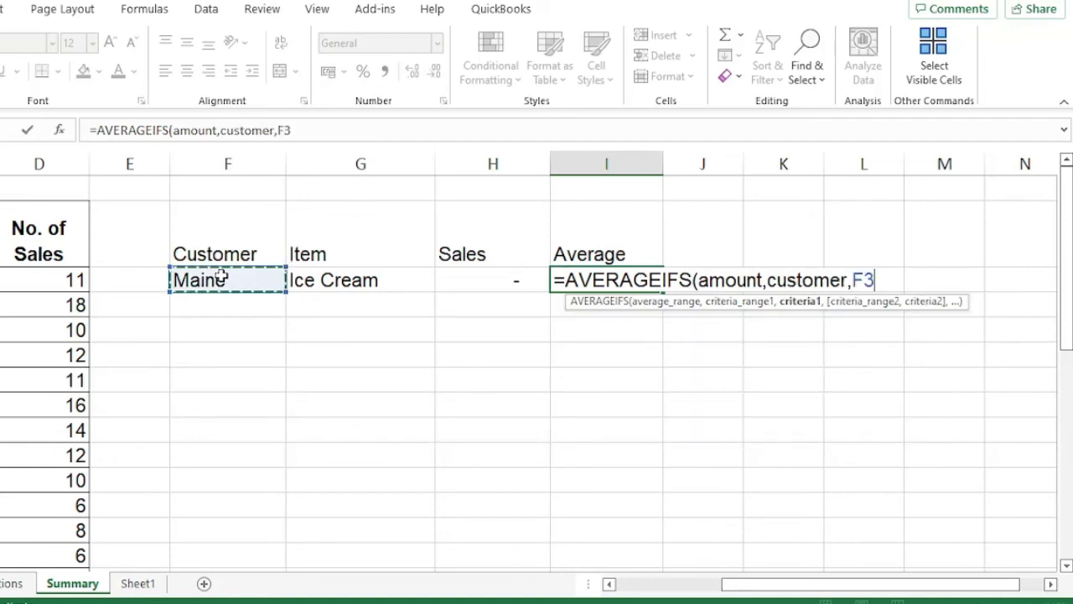
pyautogui.write(',')
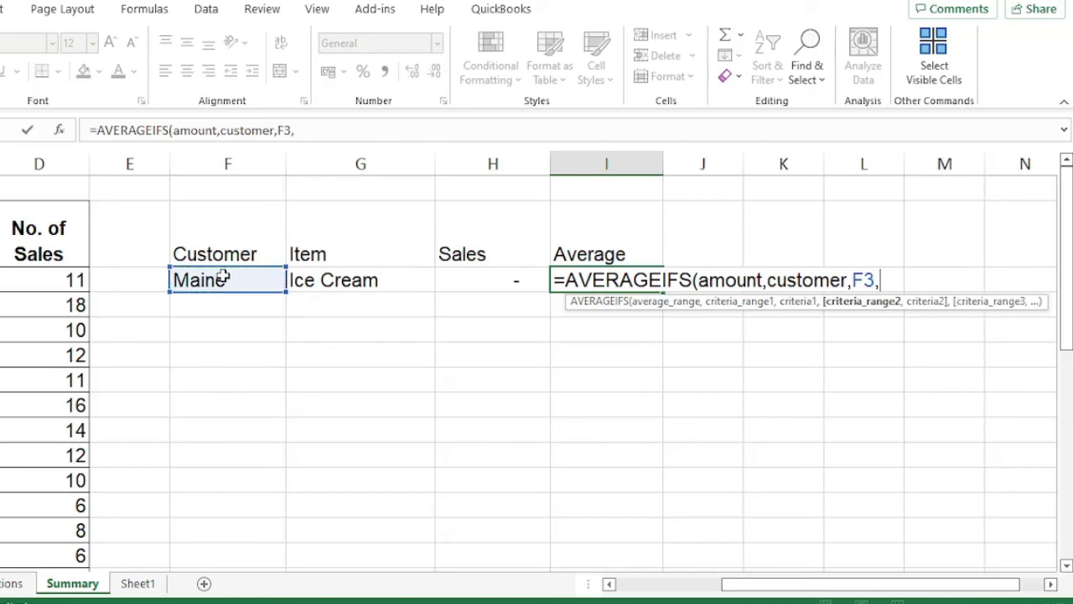
# Add the second condition matching the named range items against G3, and complete the AVERAGEIFS formula
pyautogui.write('item')
pyautogui.press('Tab')
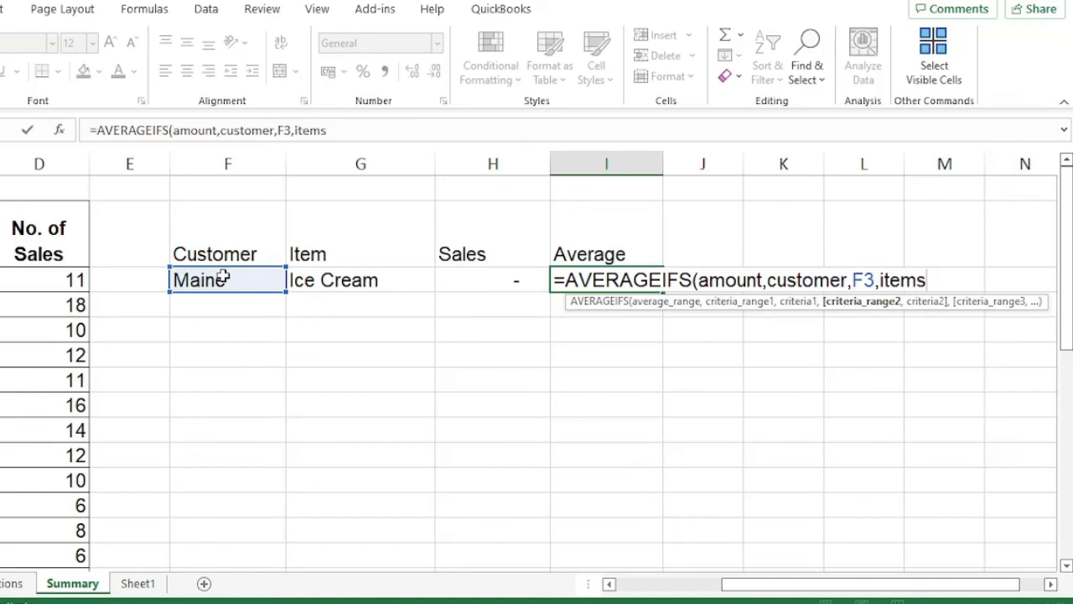
pyautogui.write(',')
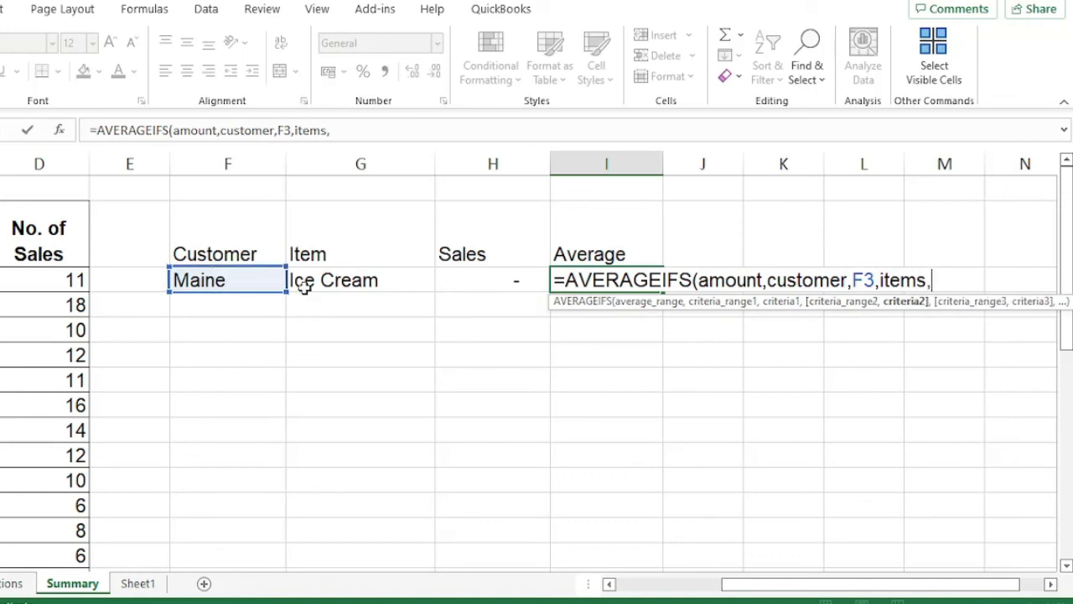
pyautogui.click(356, 282)
pyautogui.write(')')
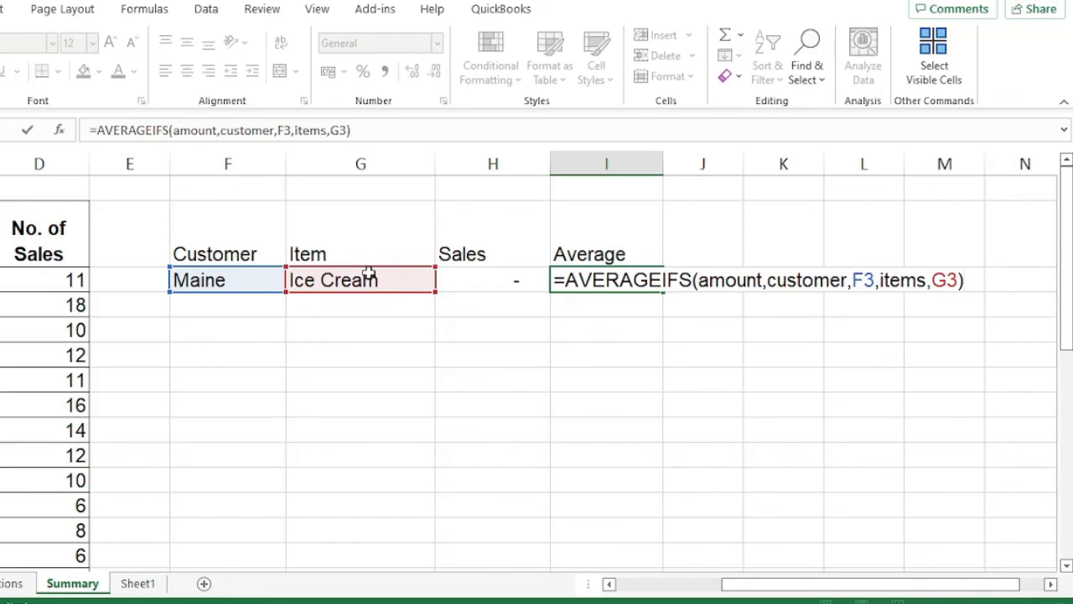
pyautogui.press('Return')
# Wrap the AVERAGEIFS formula in I3 in IFERROR with an empty string "" as the error value
pyautogui.click(561, 284)
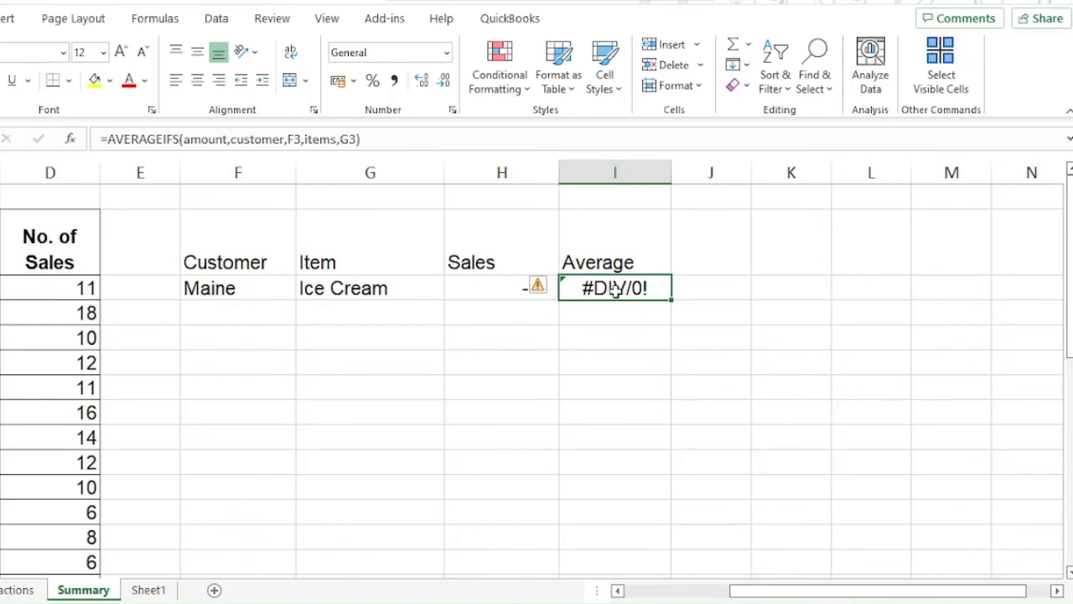
pyautogui.doubleClick(615, 289)
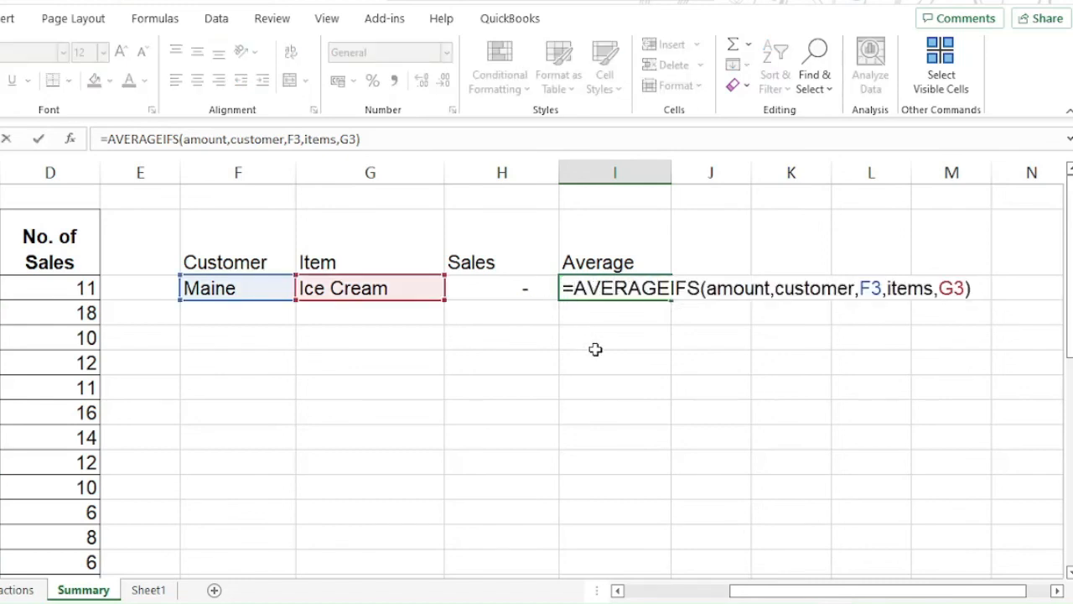
pyautogui.write('if')
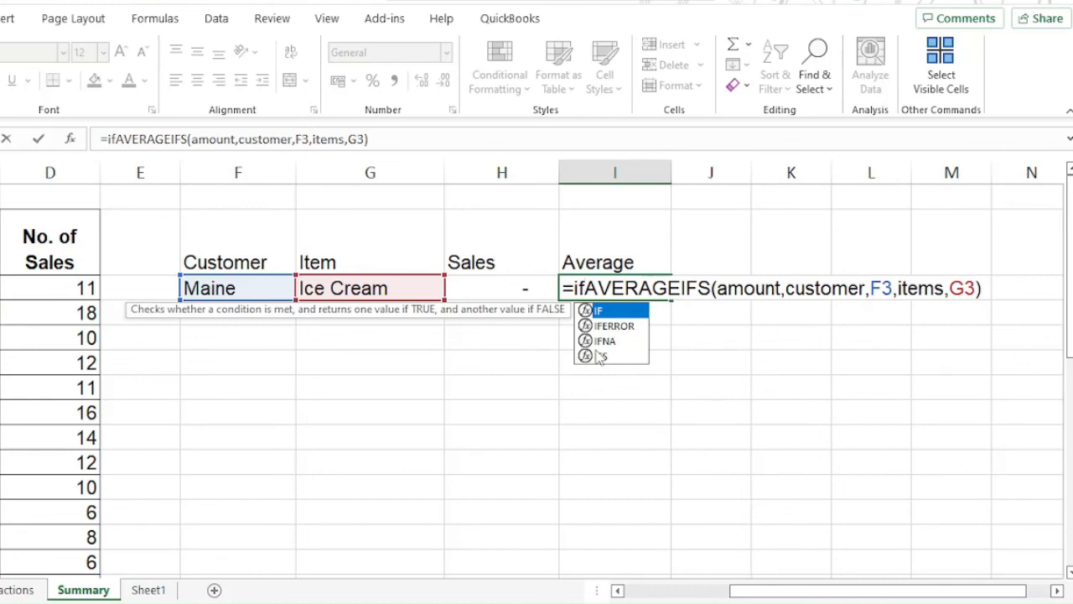
pyautogui.press('Down')
pyautogui.press('Tab')
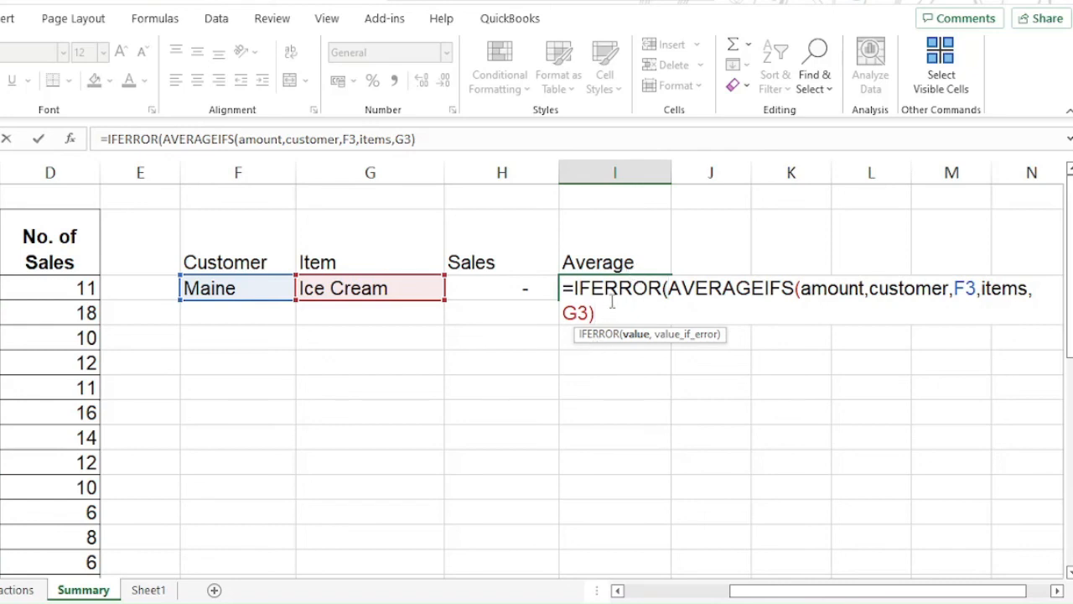
pyautogui.write(',')
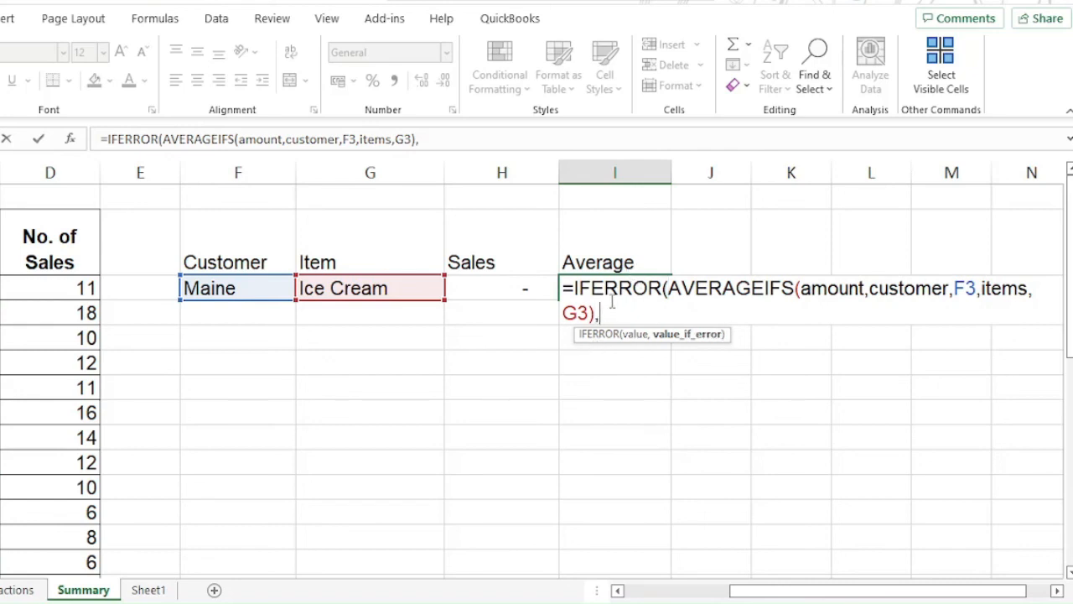
pyautogui.write('"")')
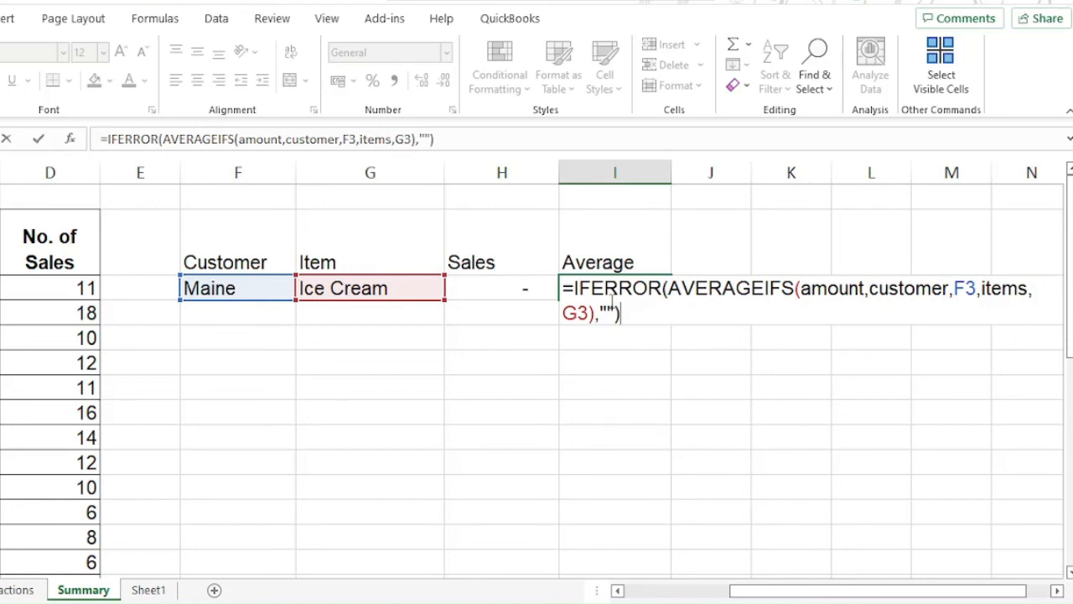
pyautogui.press('Return')
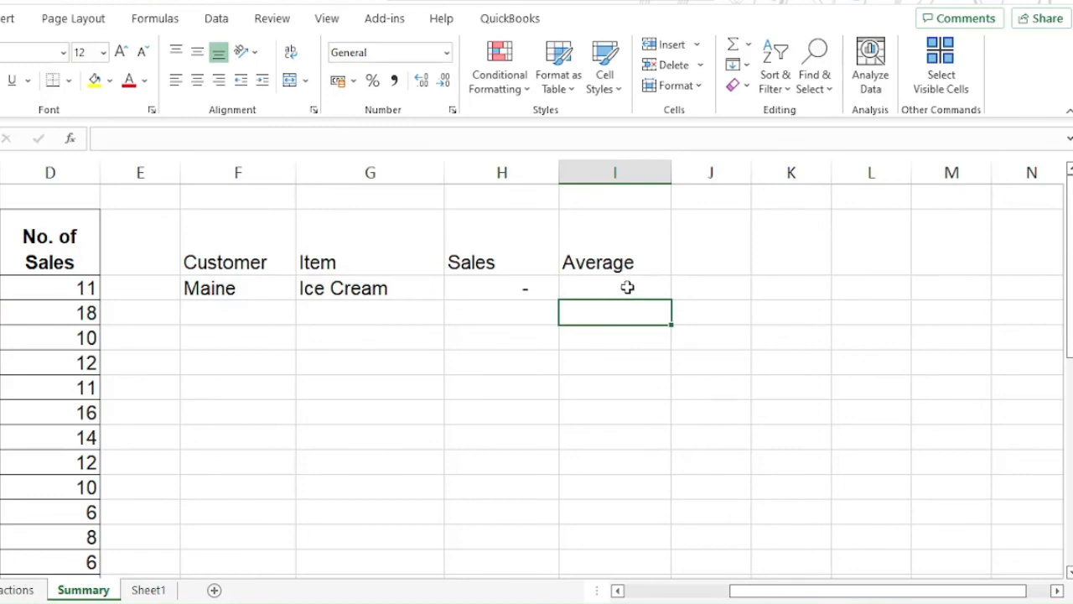
# Change the IFERROR fallback value in the I3 formula to a dash "-"
pyautogui.click(624, 287)
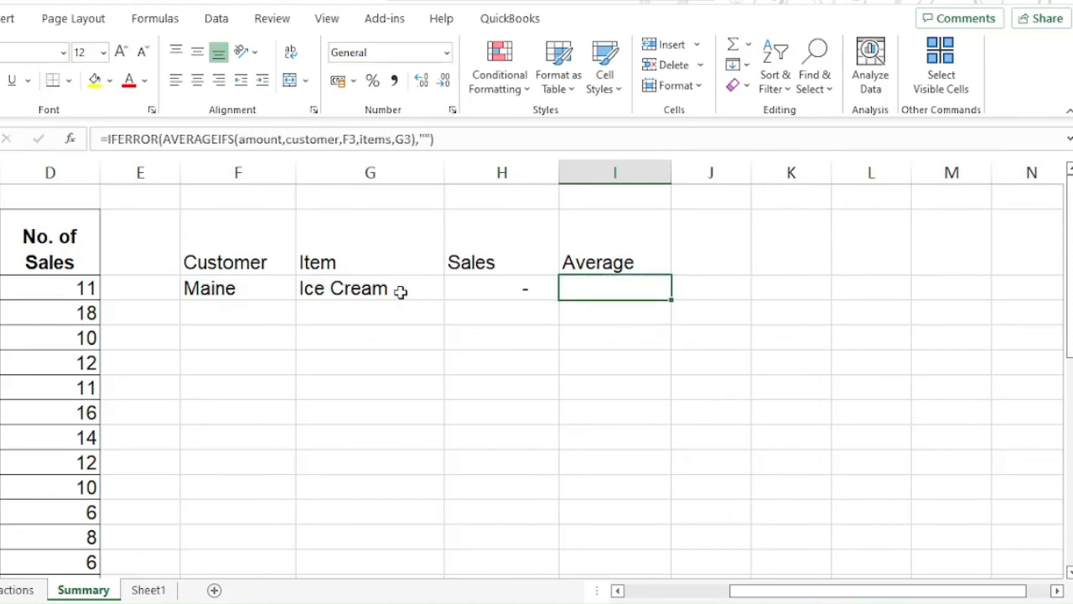
pyautogui.doubleClick(640, 293)
pyautogui.click(611, 313)
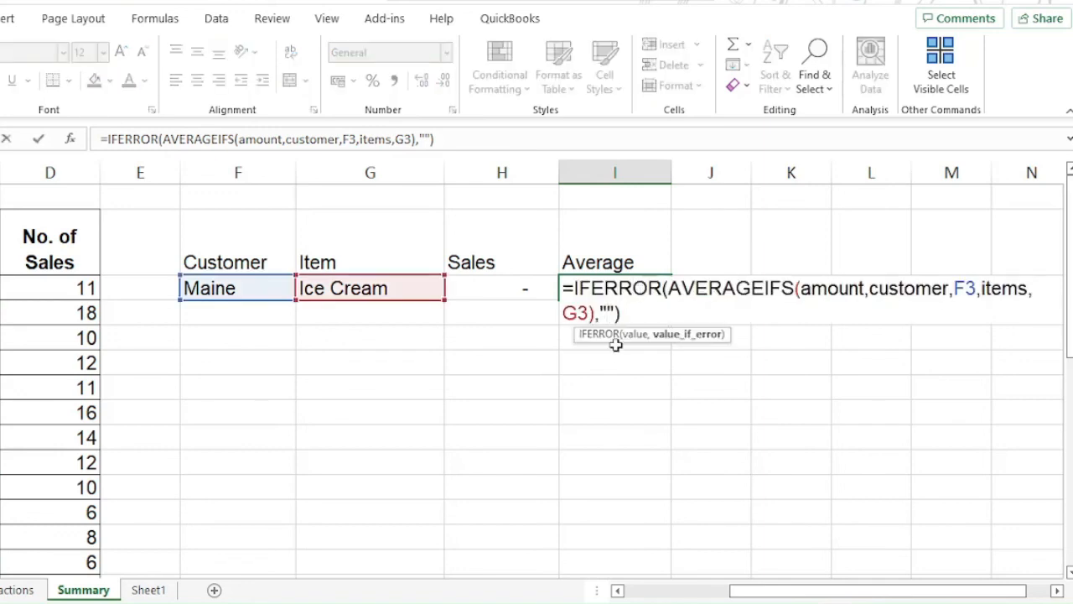
pyautogui.write('-')
pyautogui.press('Return')
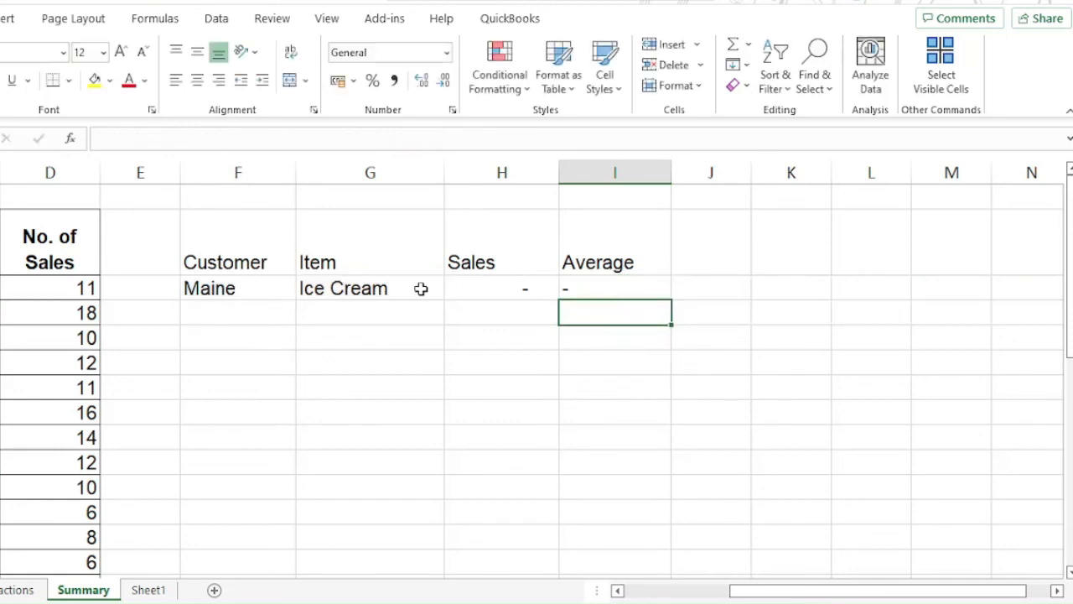
# Test the average lookup by choosing Candy and finally Choco Me from the item list in G3
pyautogui.click(373, 291)
pyautogui.click(453, 289)
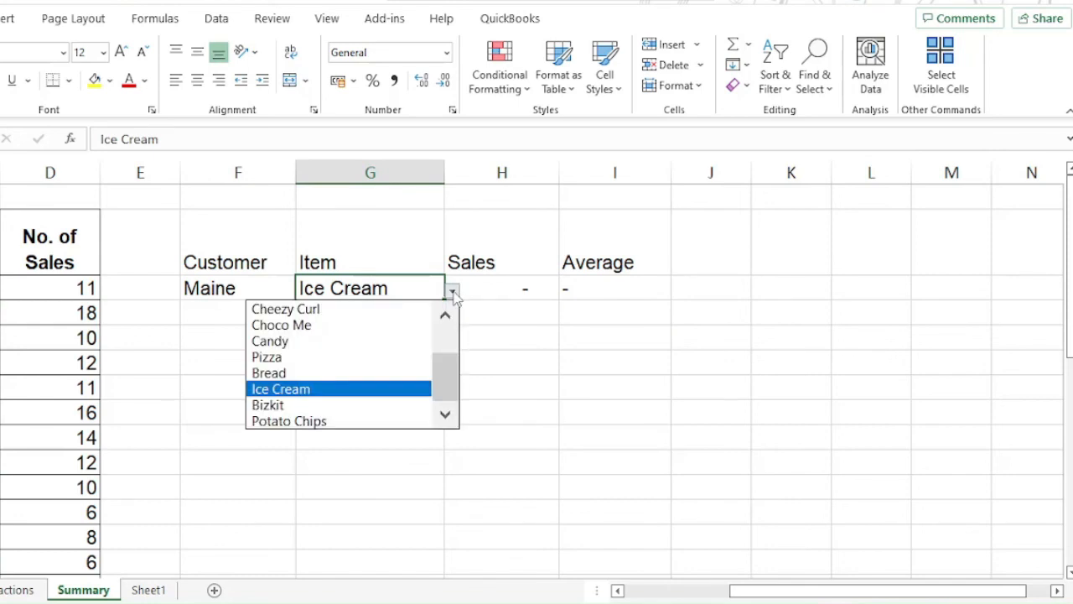
pyautogui.click(341, 344)
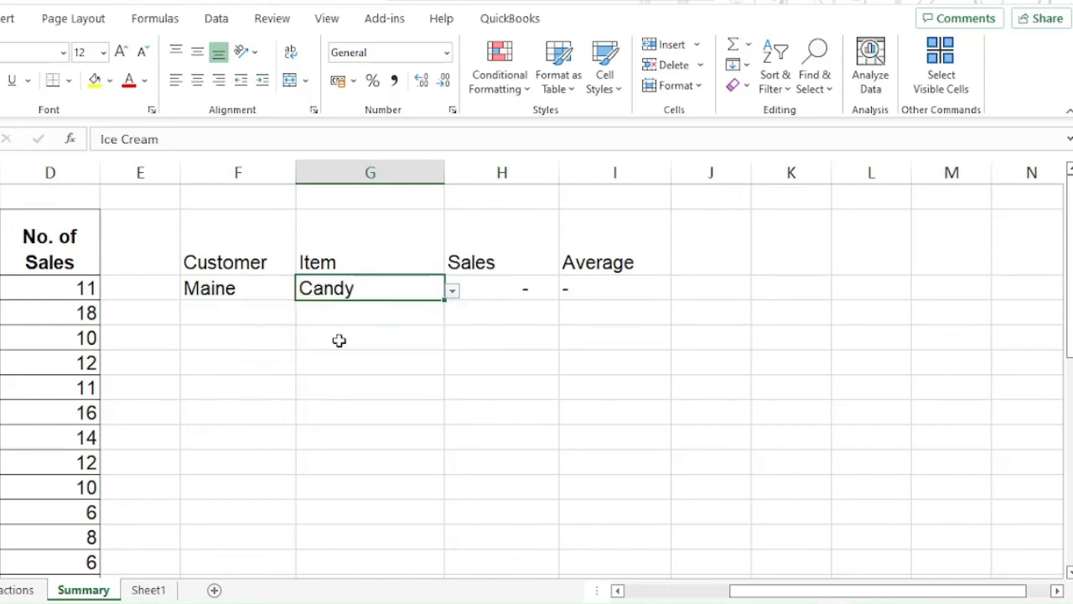
pyautogui.click(453, 291)
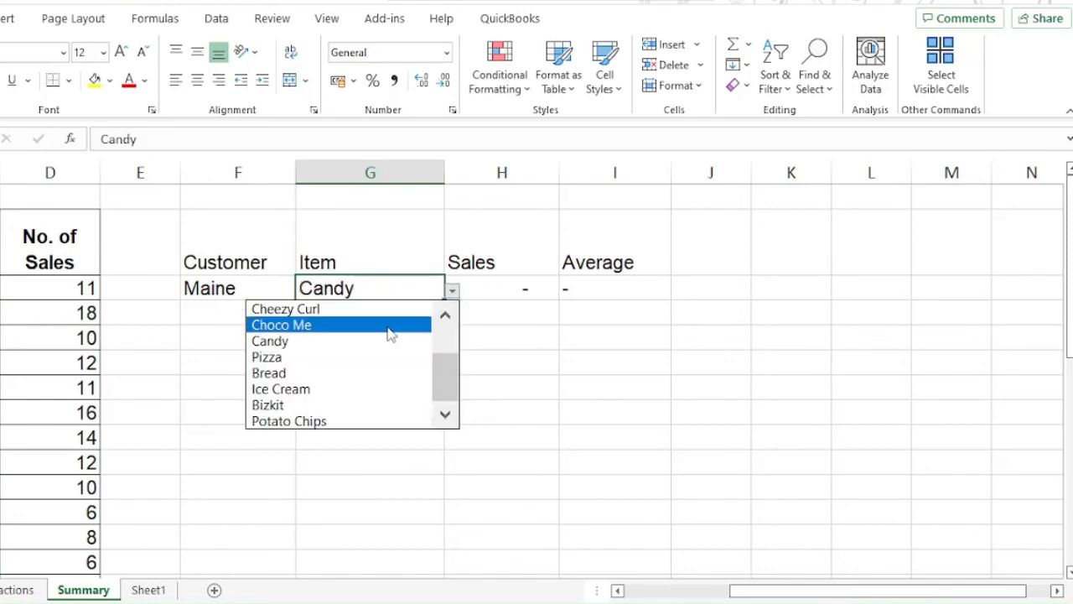
pyautogui.click(388, 327)
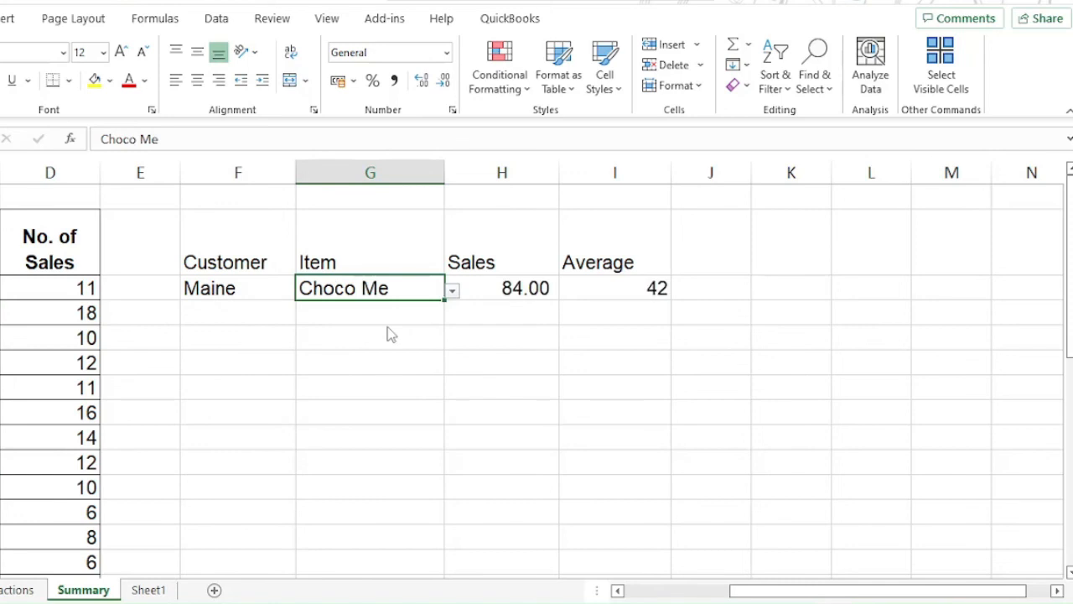
# Apply the comma number style to the average in I3
pyautogui.click(587, 290)
pyautogui.click(395, 81)
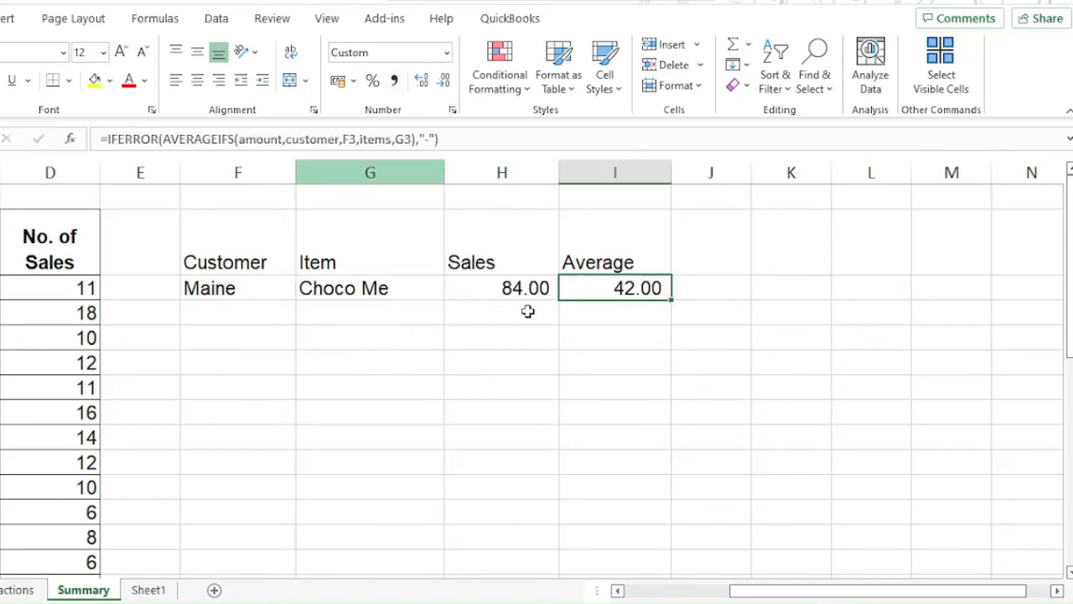